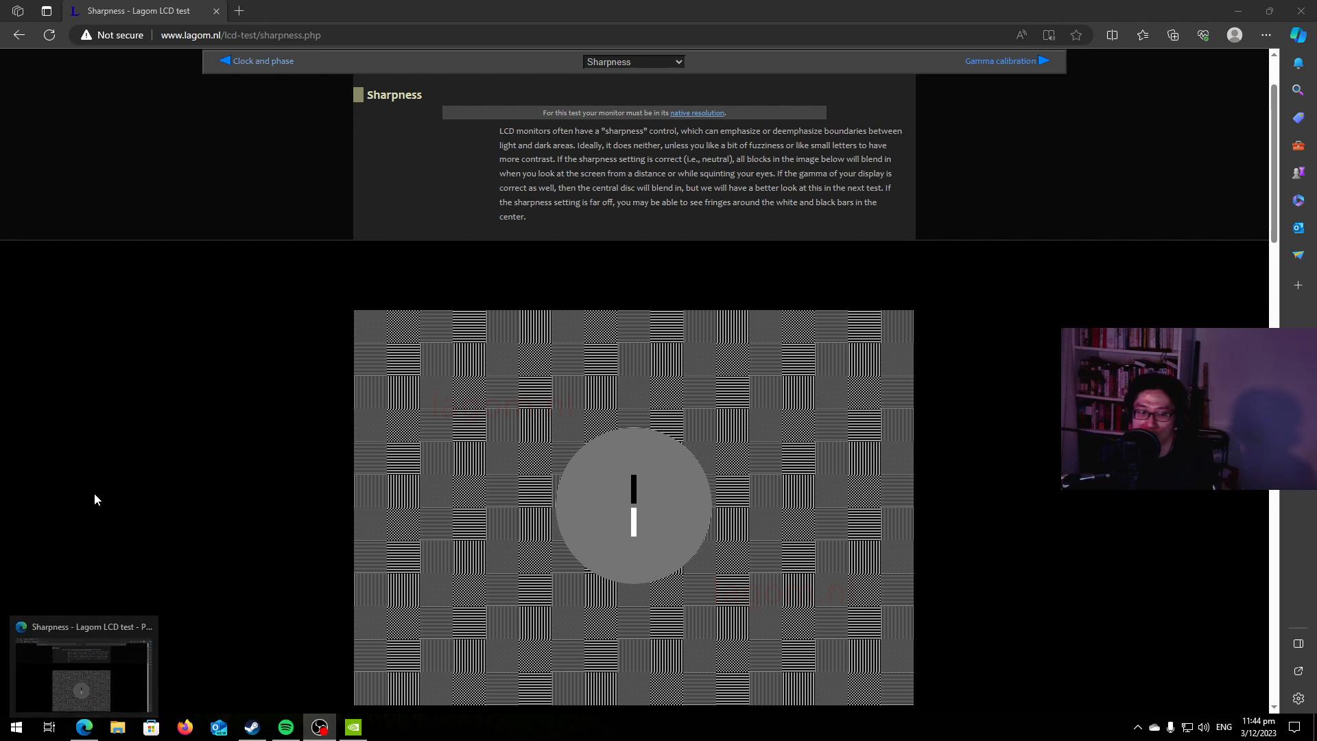
Open the Introduction page of the Lagom LCD monitor test site and highlight its web address.
click(90, 729)
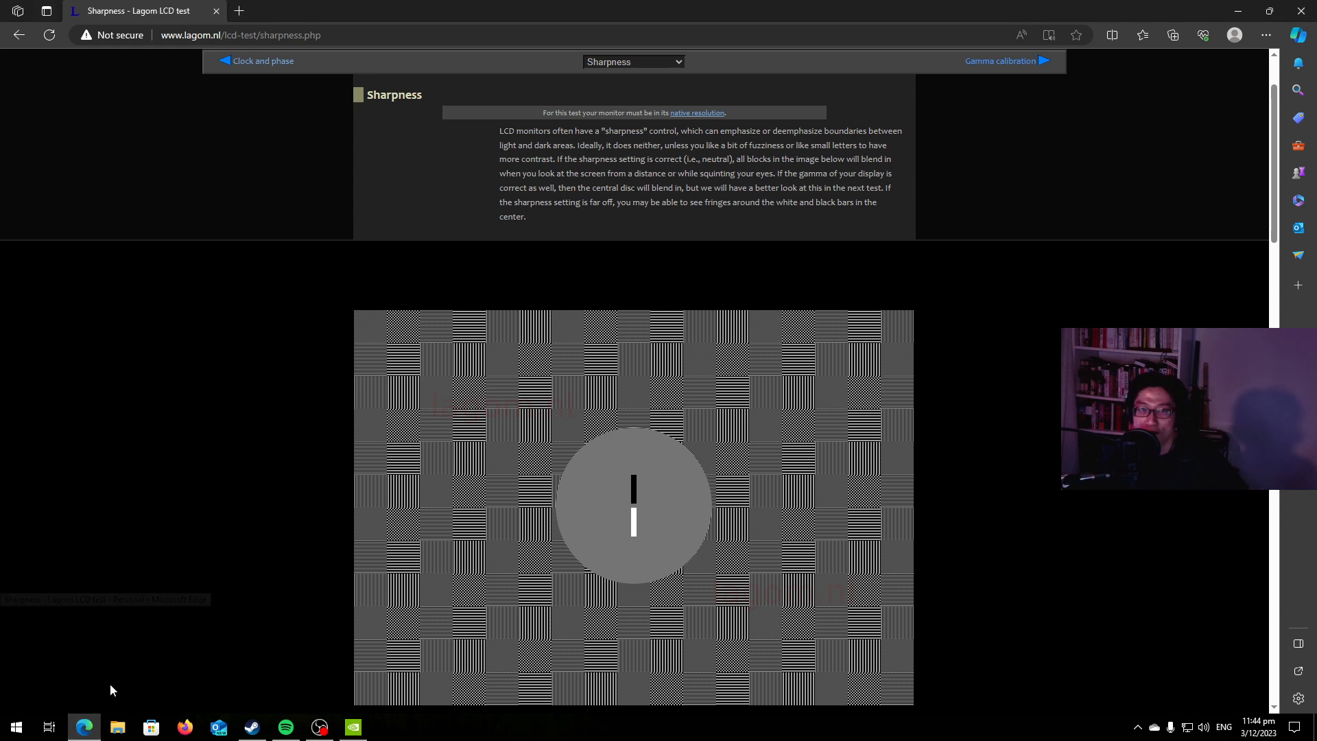
scroll(579, 415, up, 2)
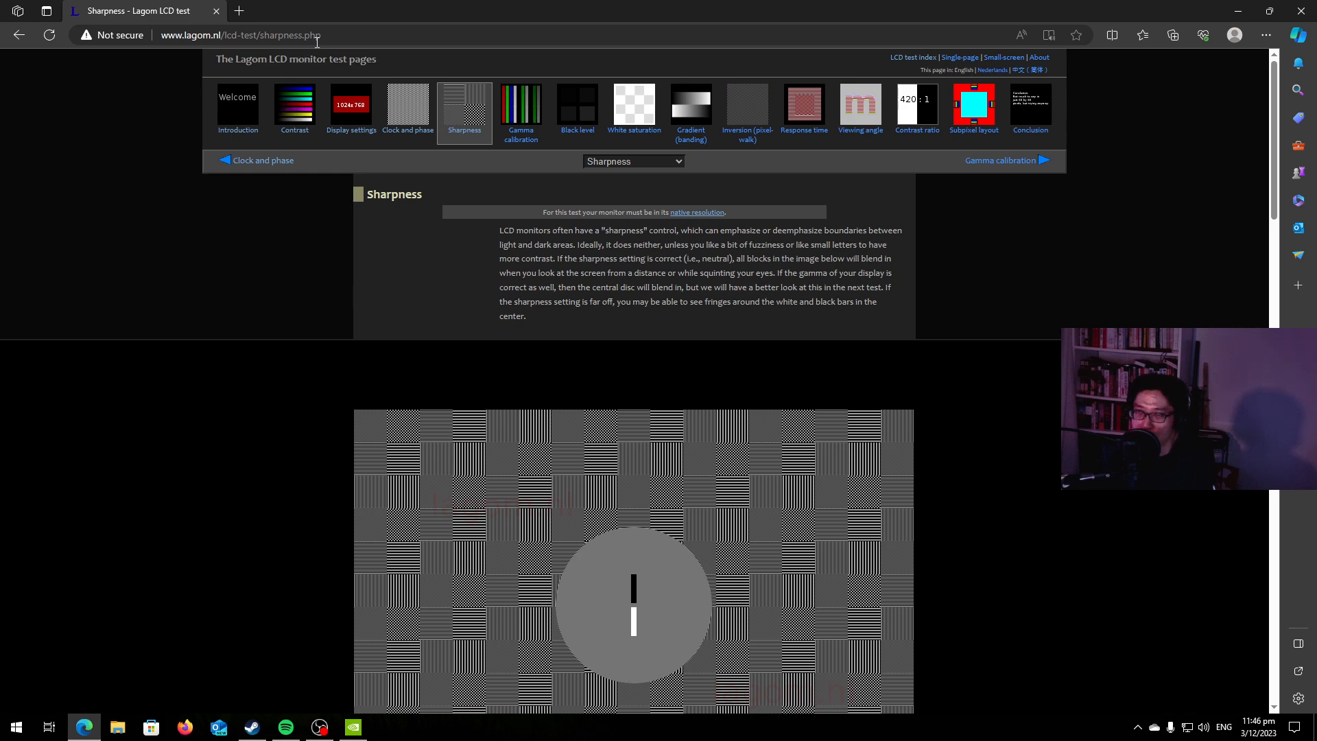
click(226, 104)
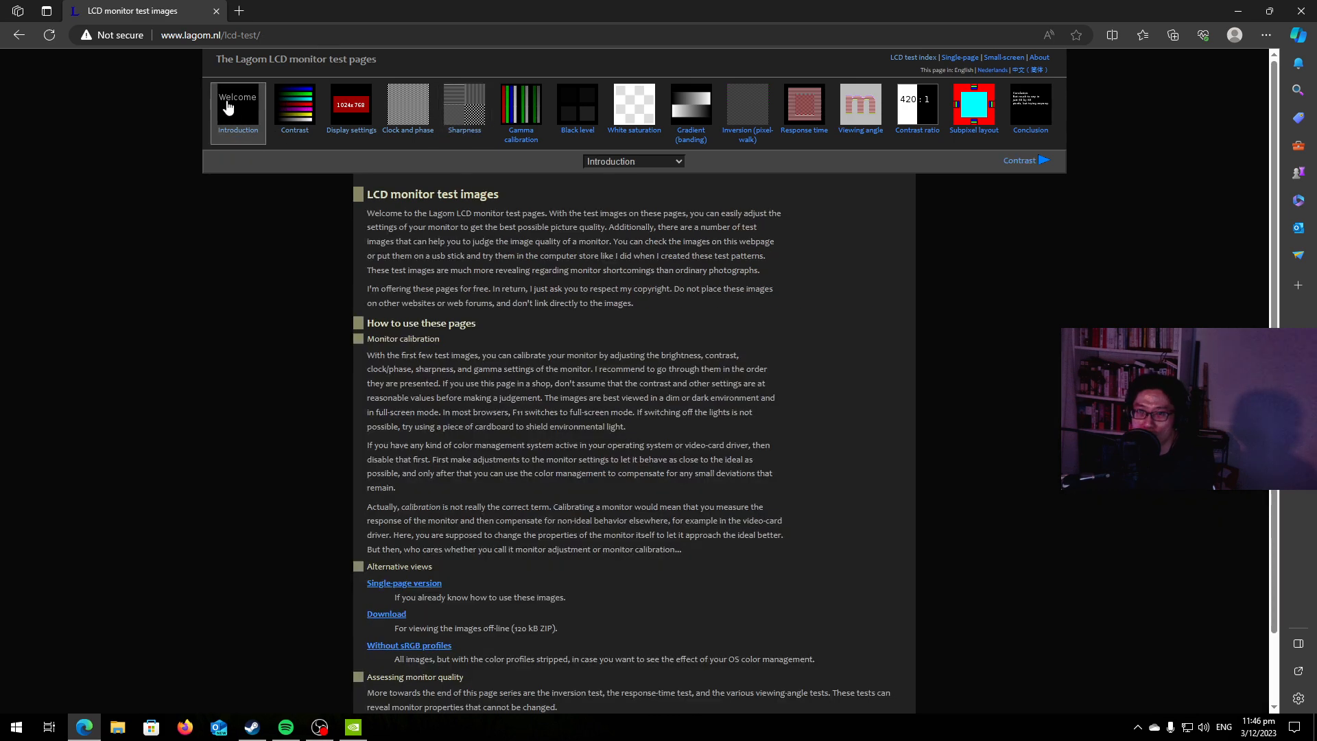
click(271, 37)
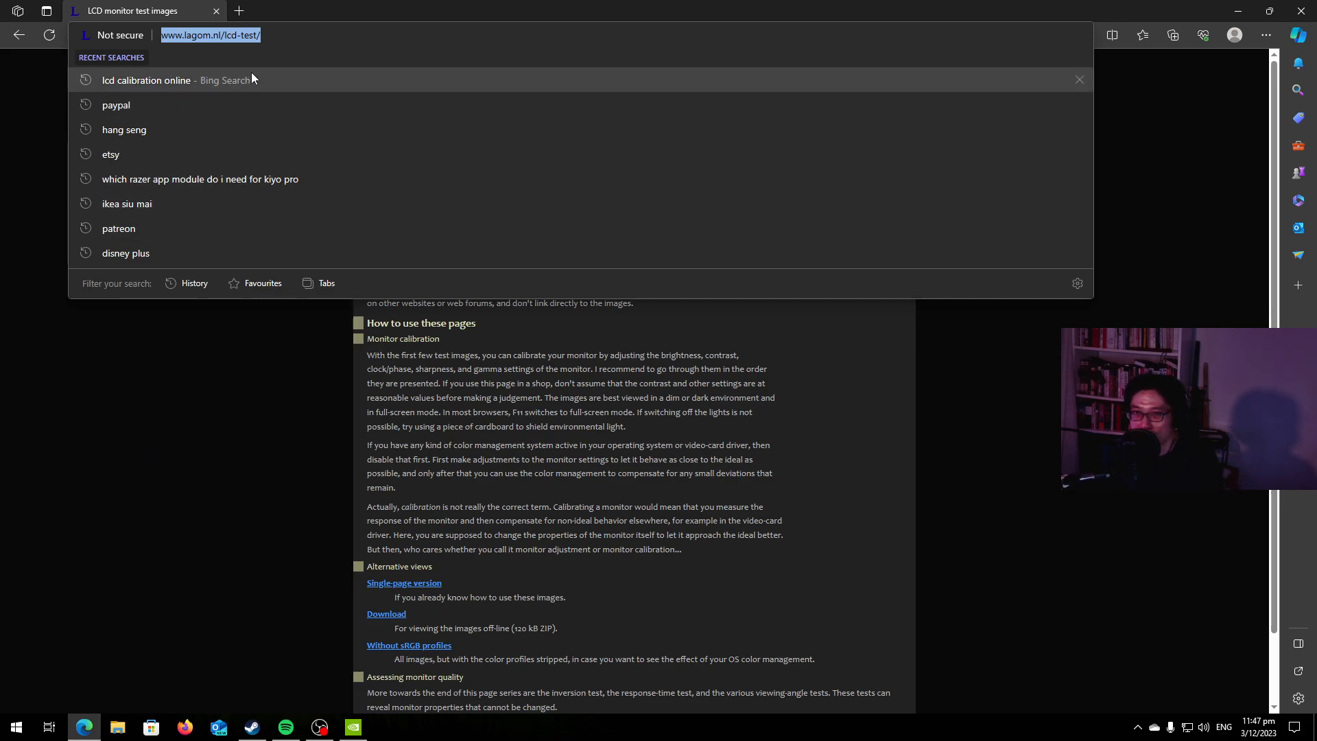
click(277, 38)
drag(277, 39, 146, 19)
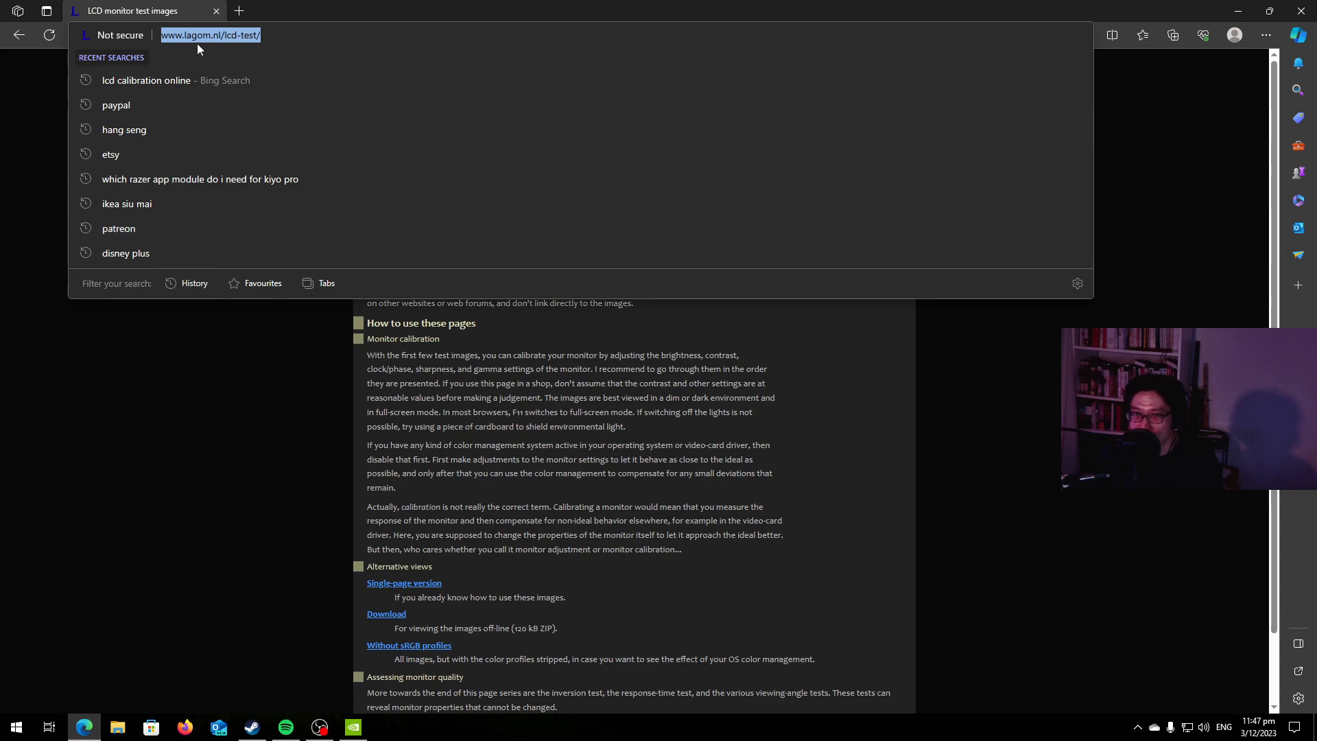
click(197, 375)
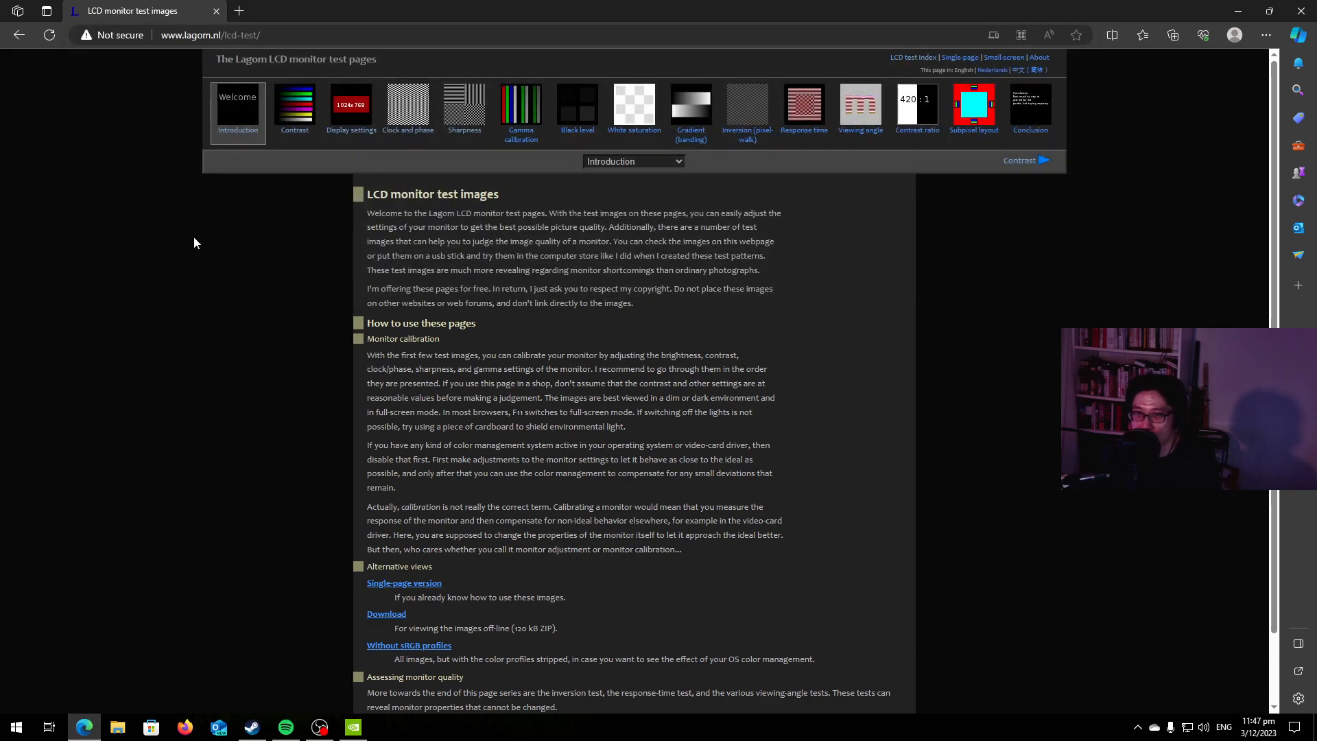
Open the Contrast test and compare its colour bars with the reference images of correct and incorrect contrast.
click(296, 113)
scroll(863, 393, down, 5)
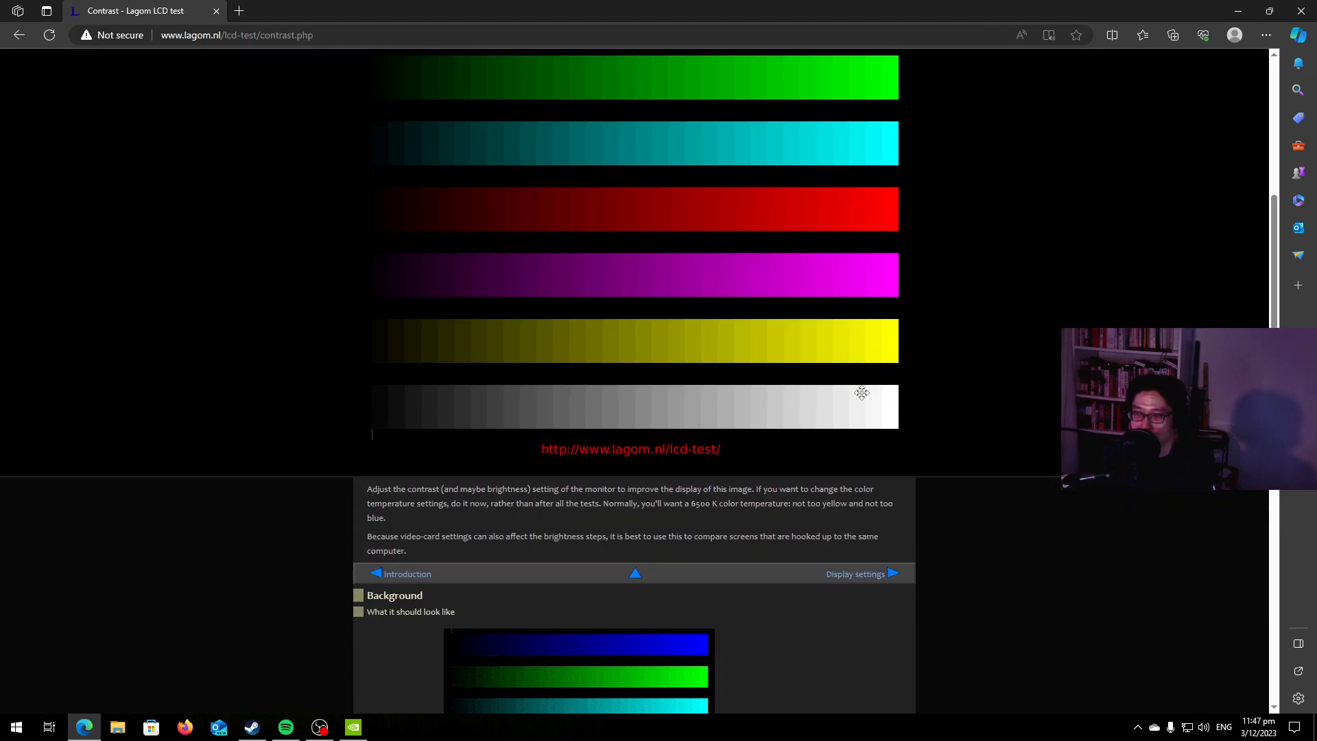
scroll(863, 392, up, 4)
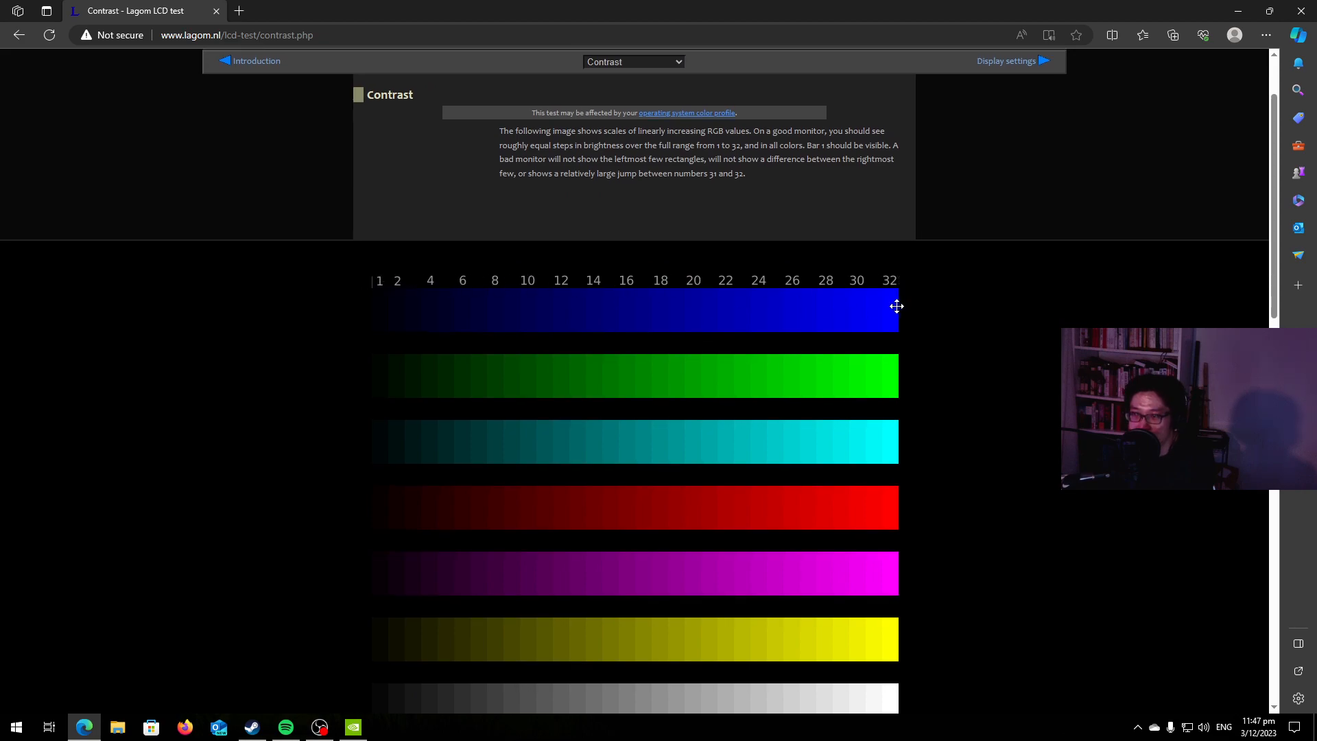
scroll(471, 465, down, 3)
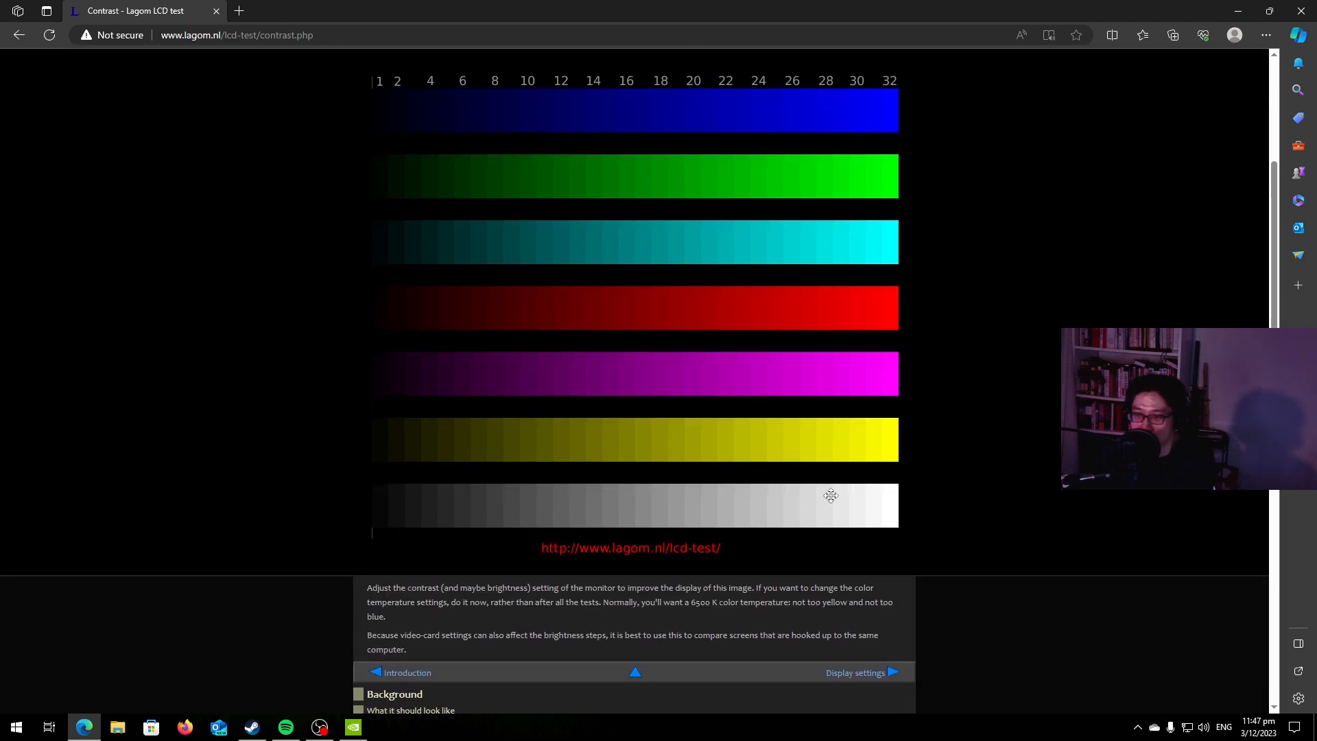
scroll(831, 495, down, 6)
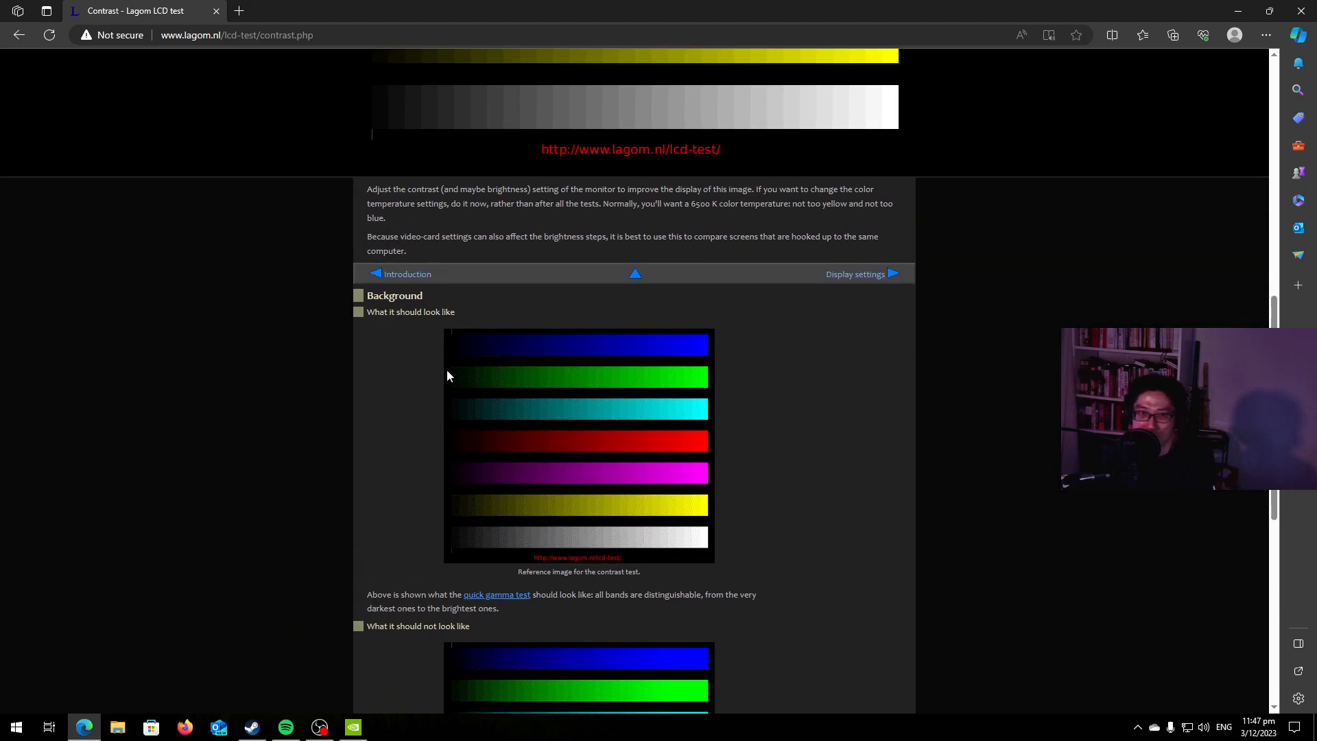
scroll(269, 265, down, 2)
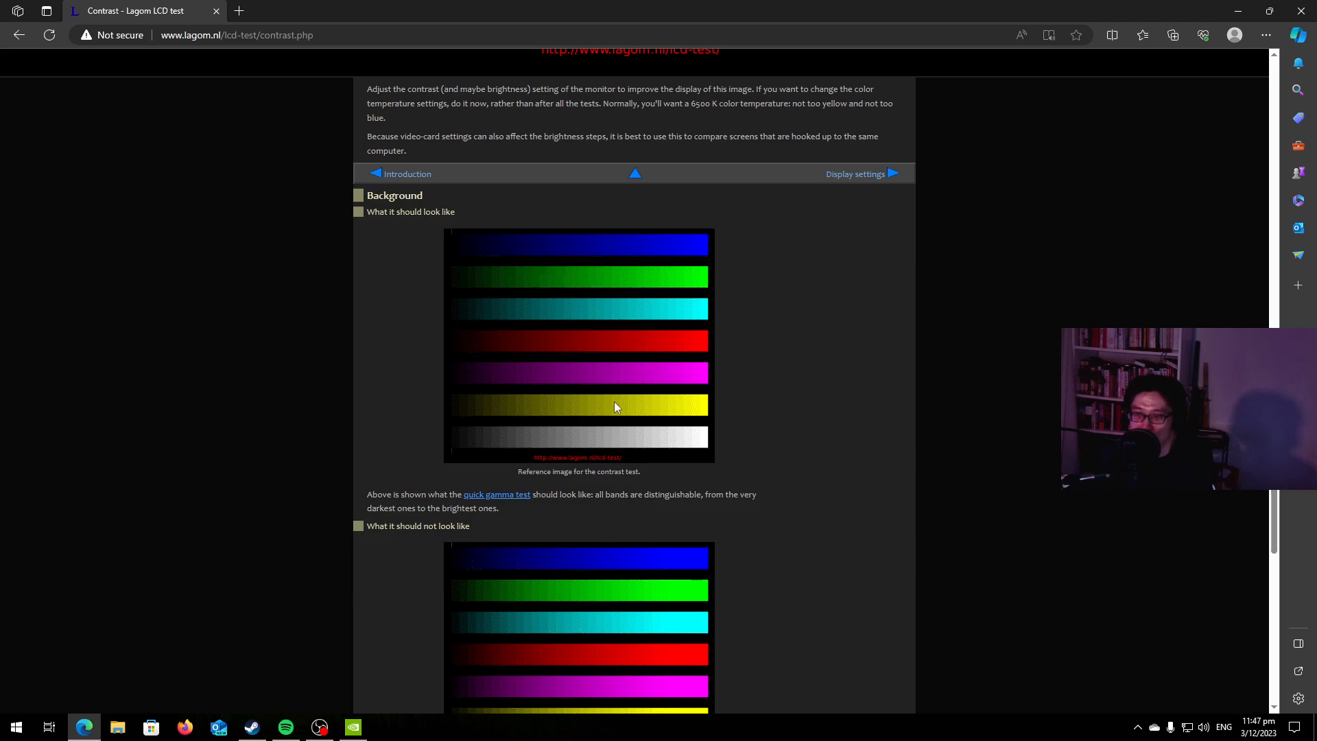
scroll(613, 402, down, 6)
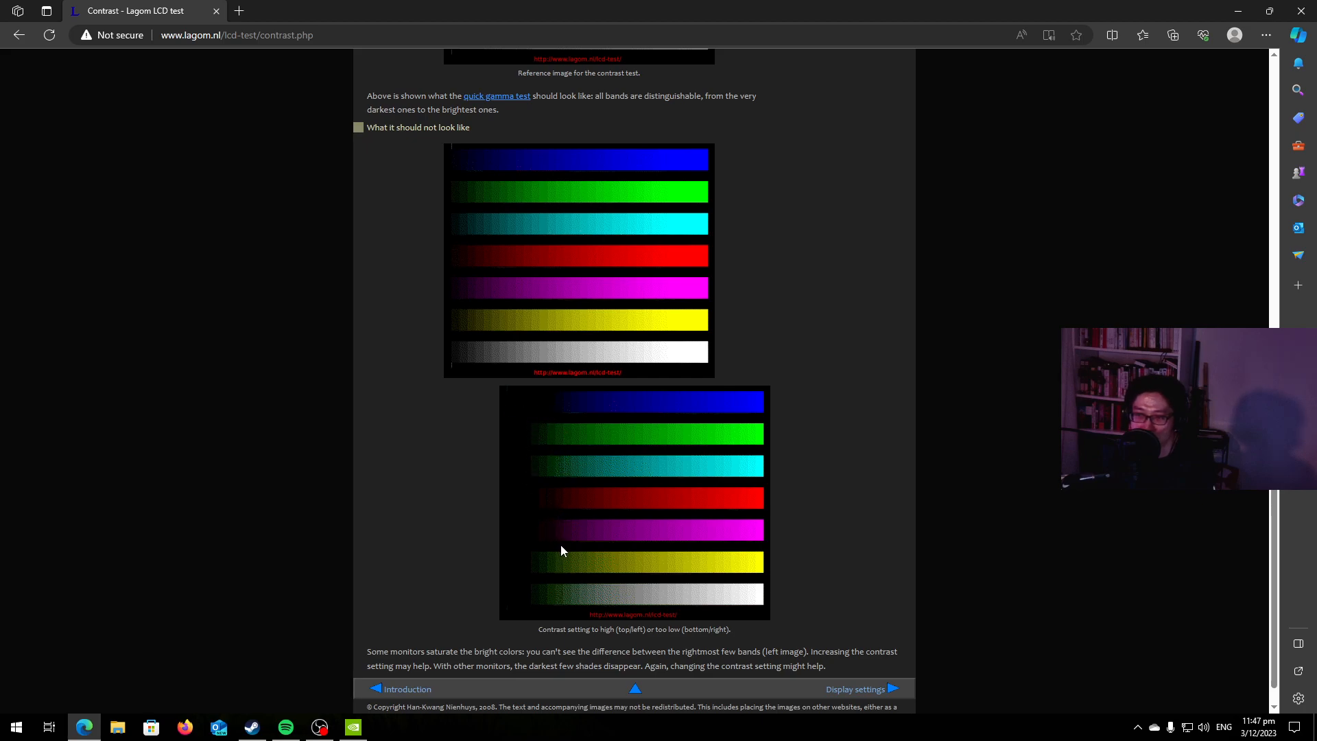
scroll(574, 534, up, 17)
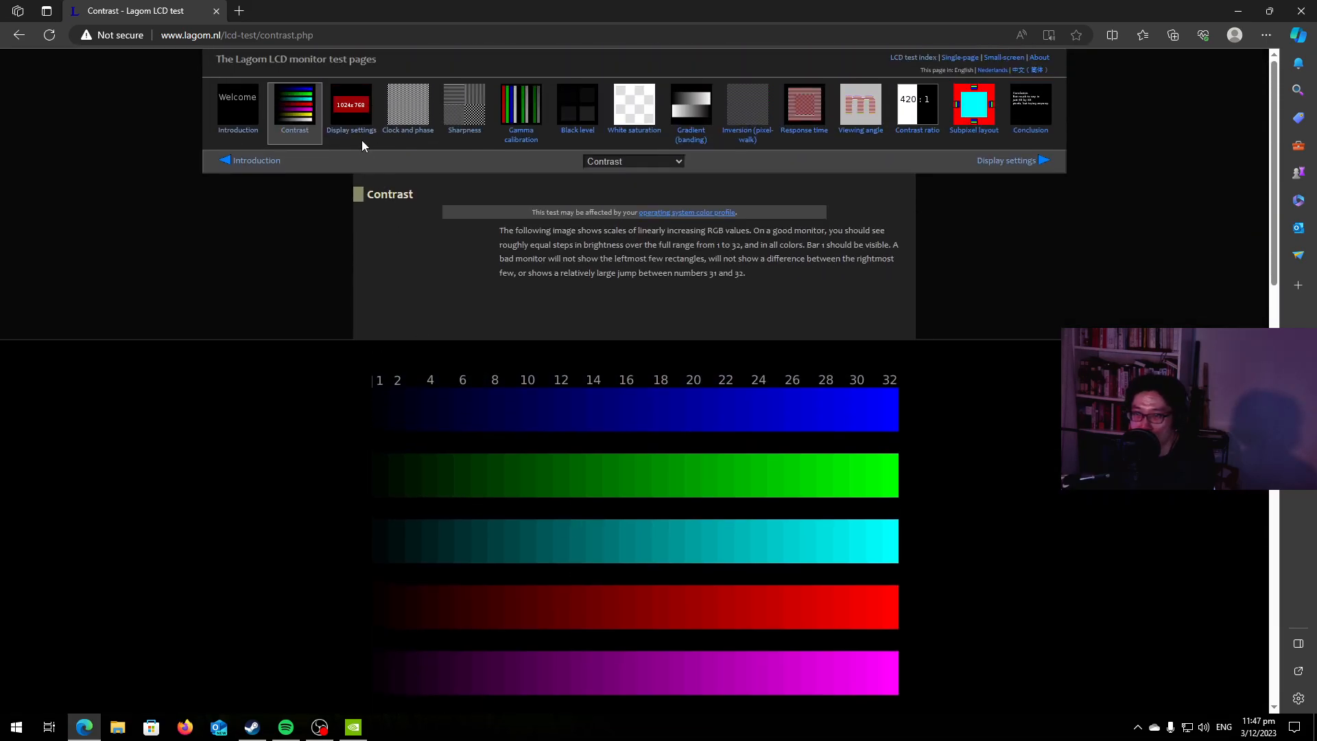
scroll(359, 181, down, 6)
middle_click(357, 223)
scroll(357, 222, up, 6)
Open the Clock and phase test and examine the full-width grey pattern and its instructions.
click(412, 107)
scroll(427, 294, down, 5)
scroll(428, 295, down, 1)
scroll(429, 295, up, 6)
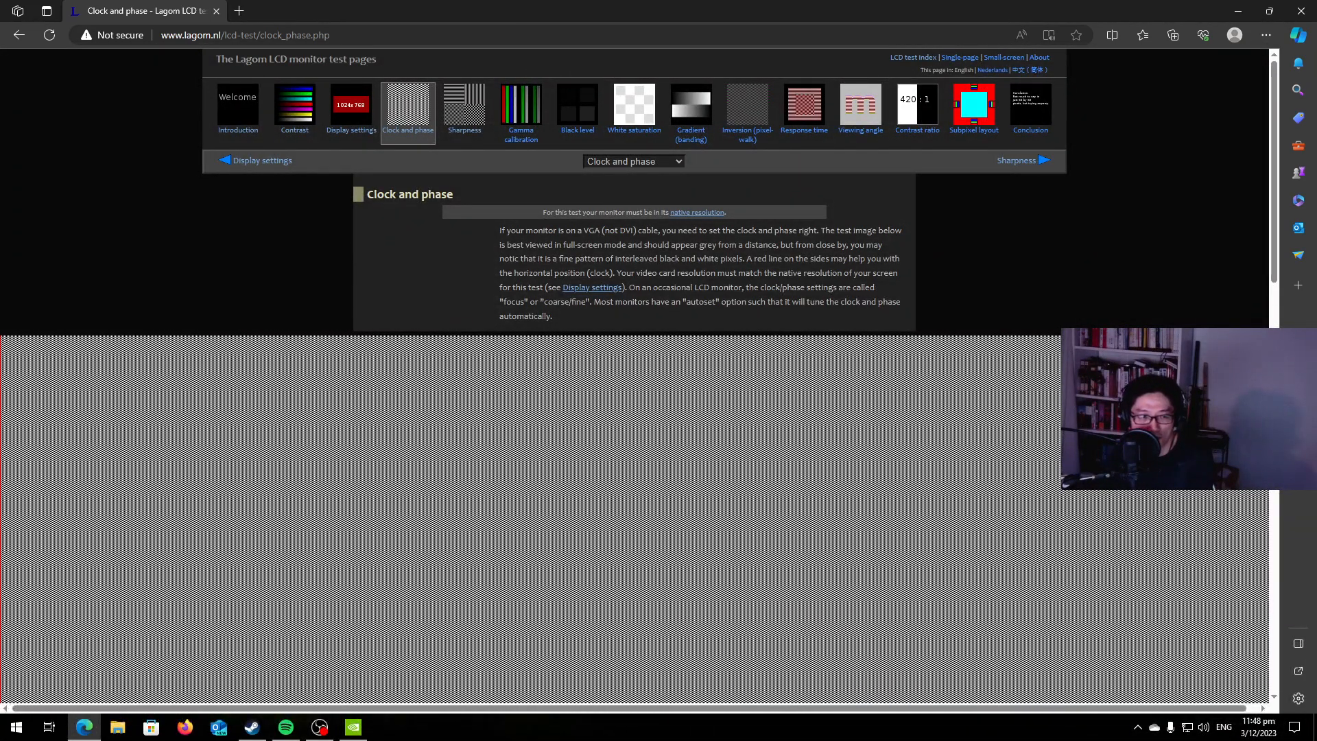
scroll(501, 454, down, 6)
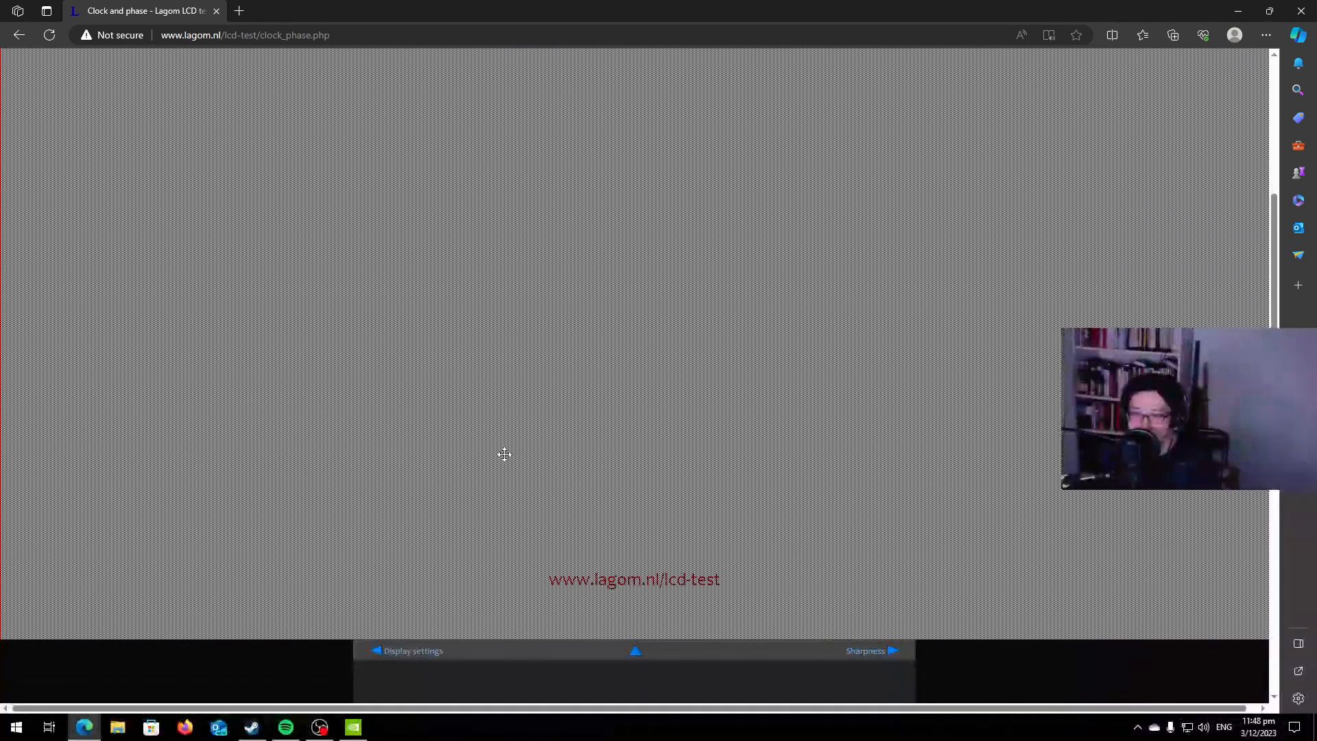
scroll(496, 450, up, 6)
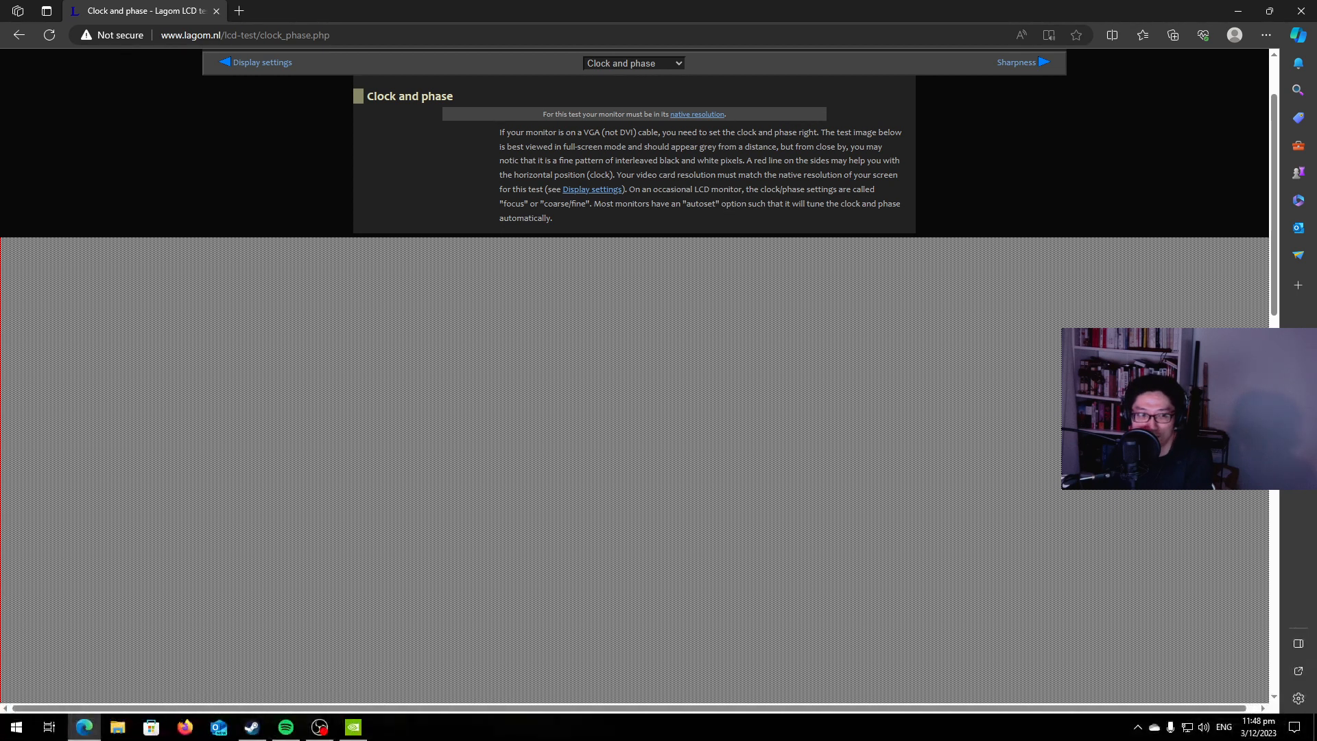
scroll(422, 202, up, 2)
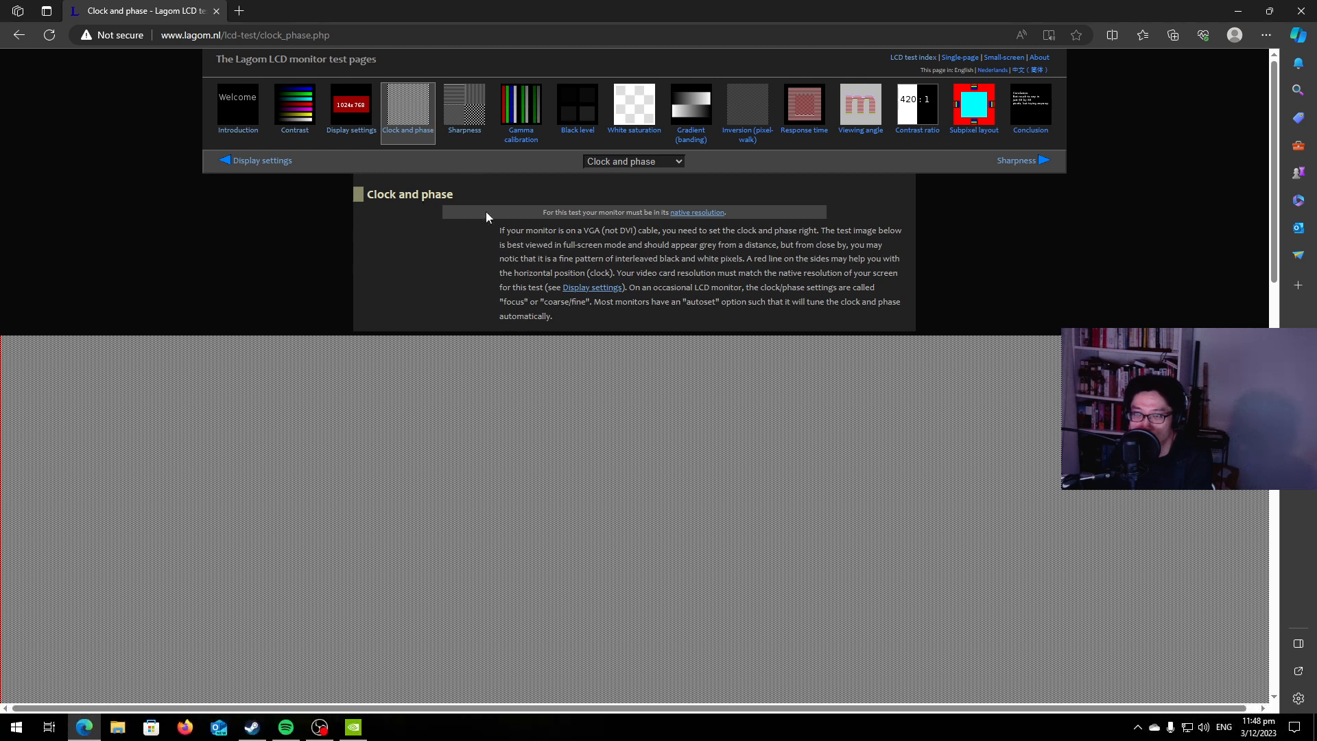
Open the Sharpness test and examine how the patterned blocks and central disc blend together.
click(465, 109)
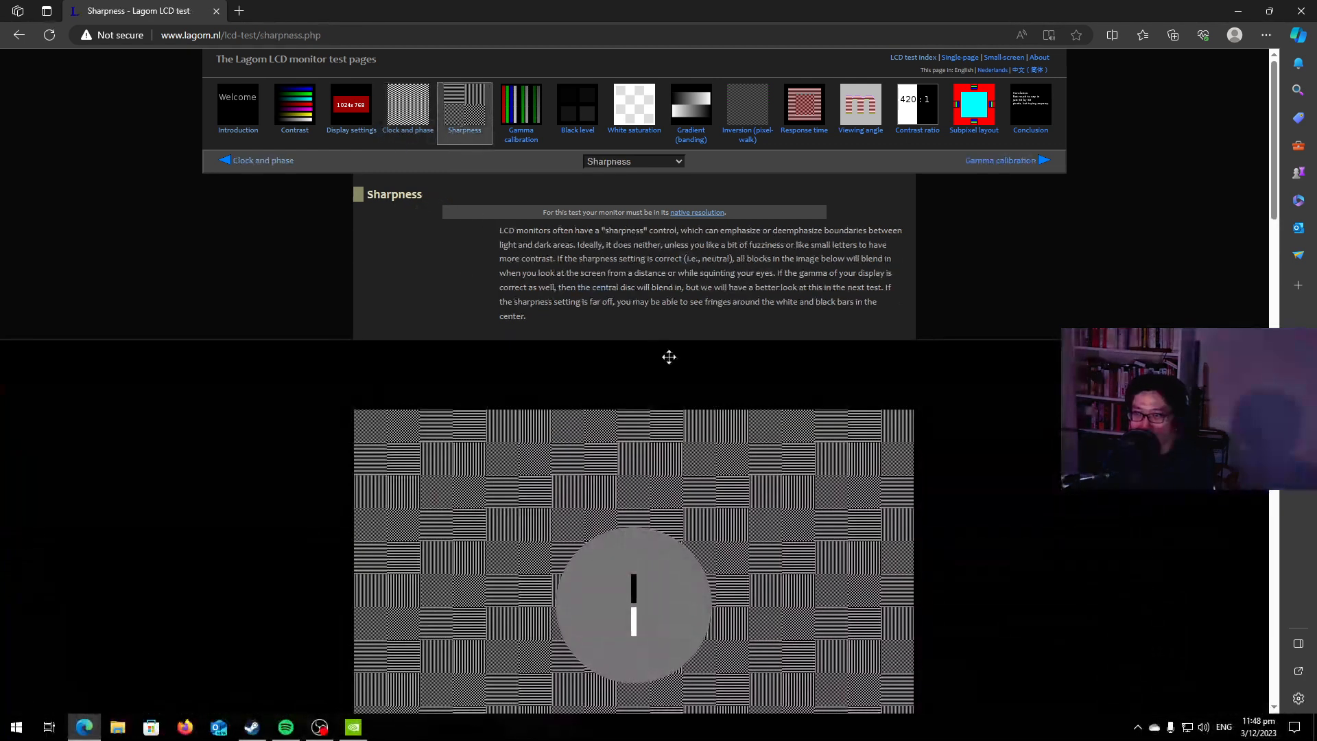
scroll(789, 405, down, 2)
scroll(847, 393, down, 4)
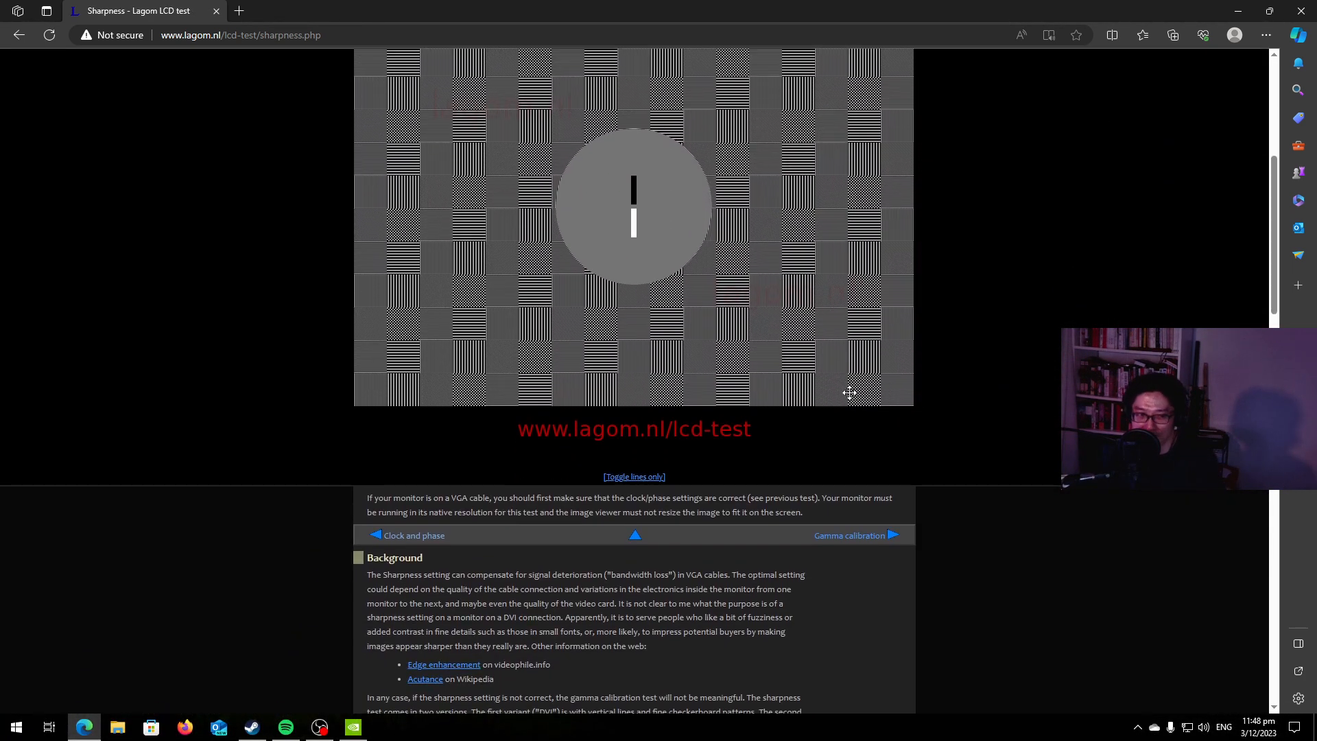
scroll(850, 393, up, 1)
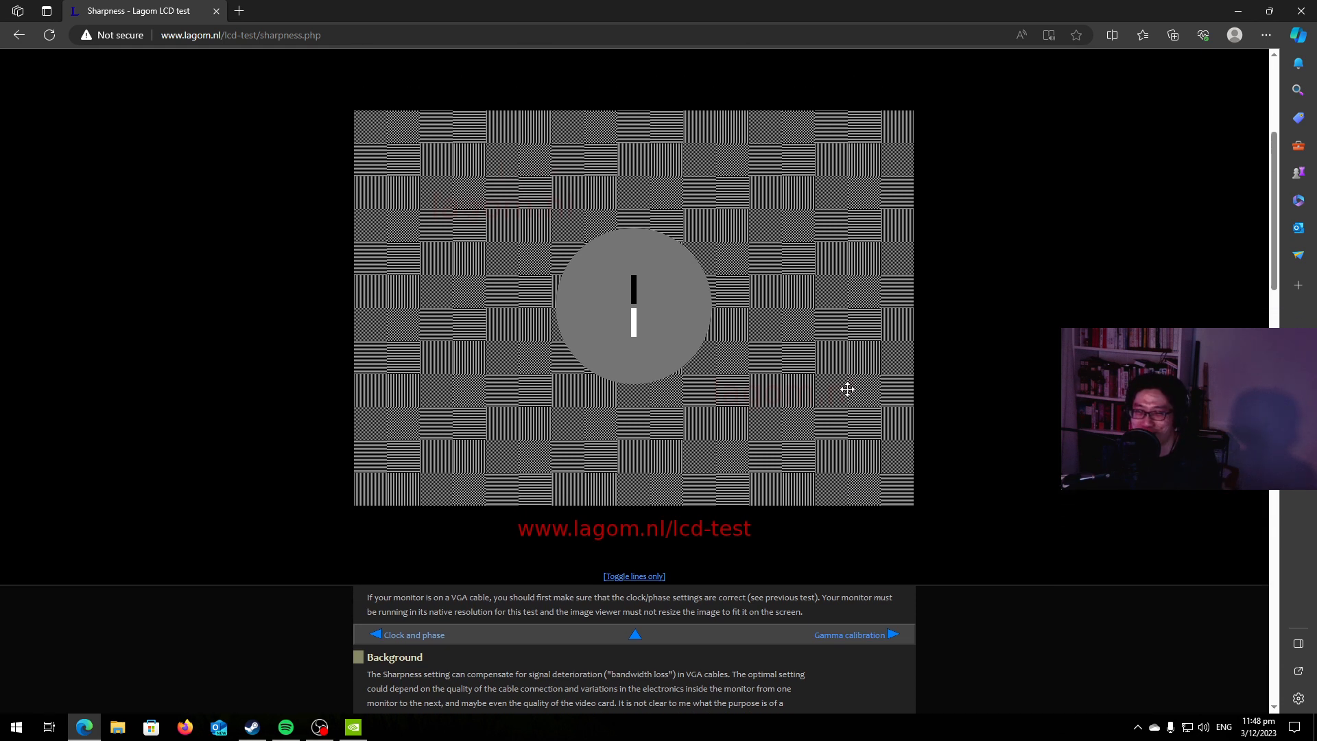
scroll(848, 389, up, 1)
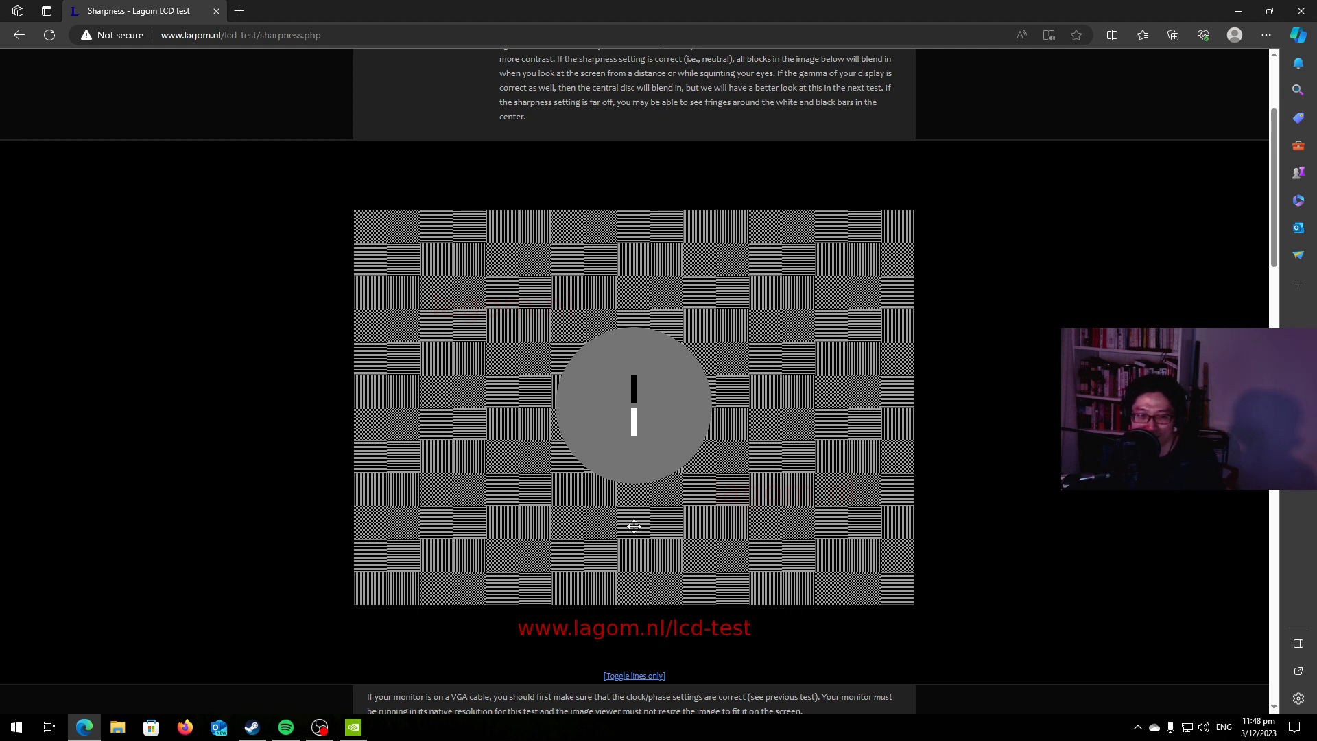
scroll(911, 464, up, 2)
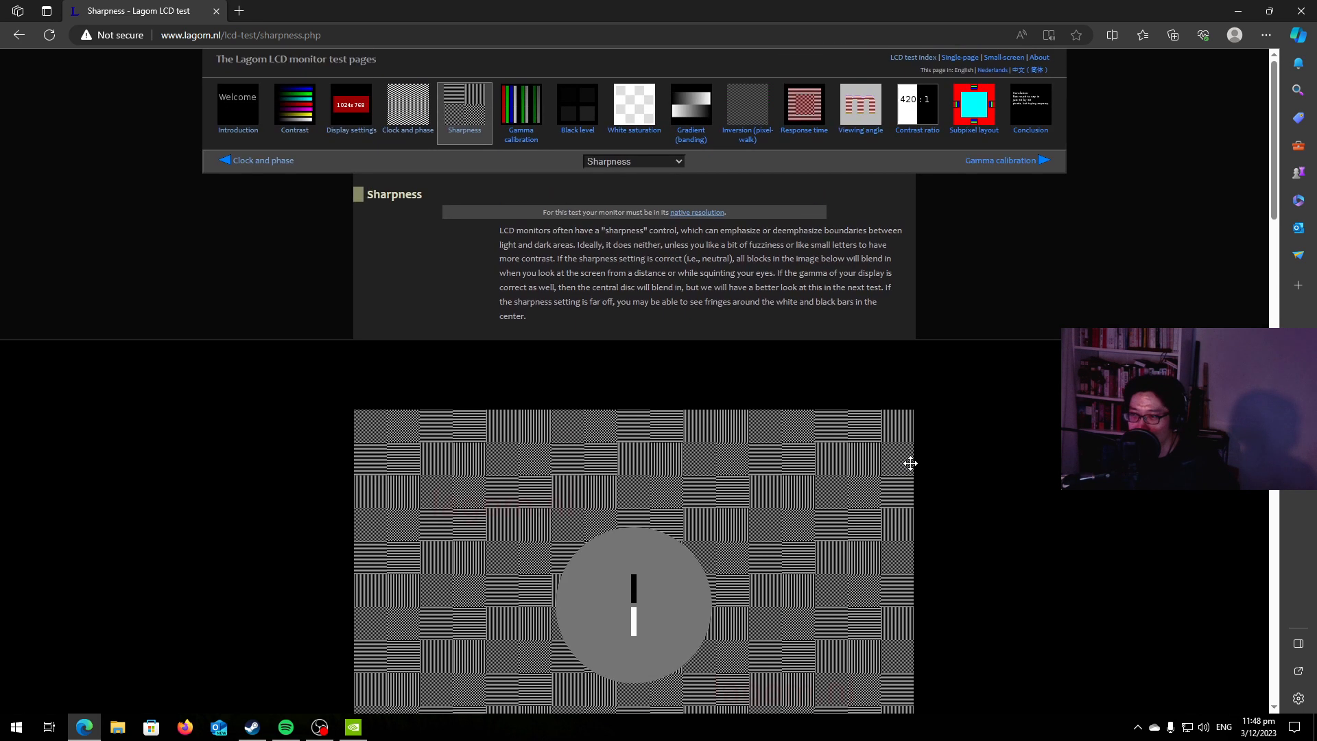
scroll(610, 478, down, 2)
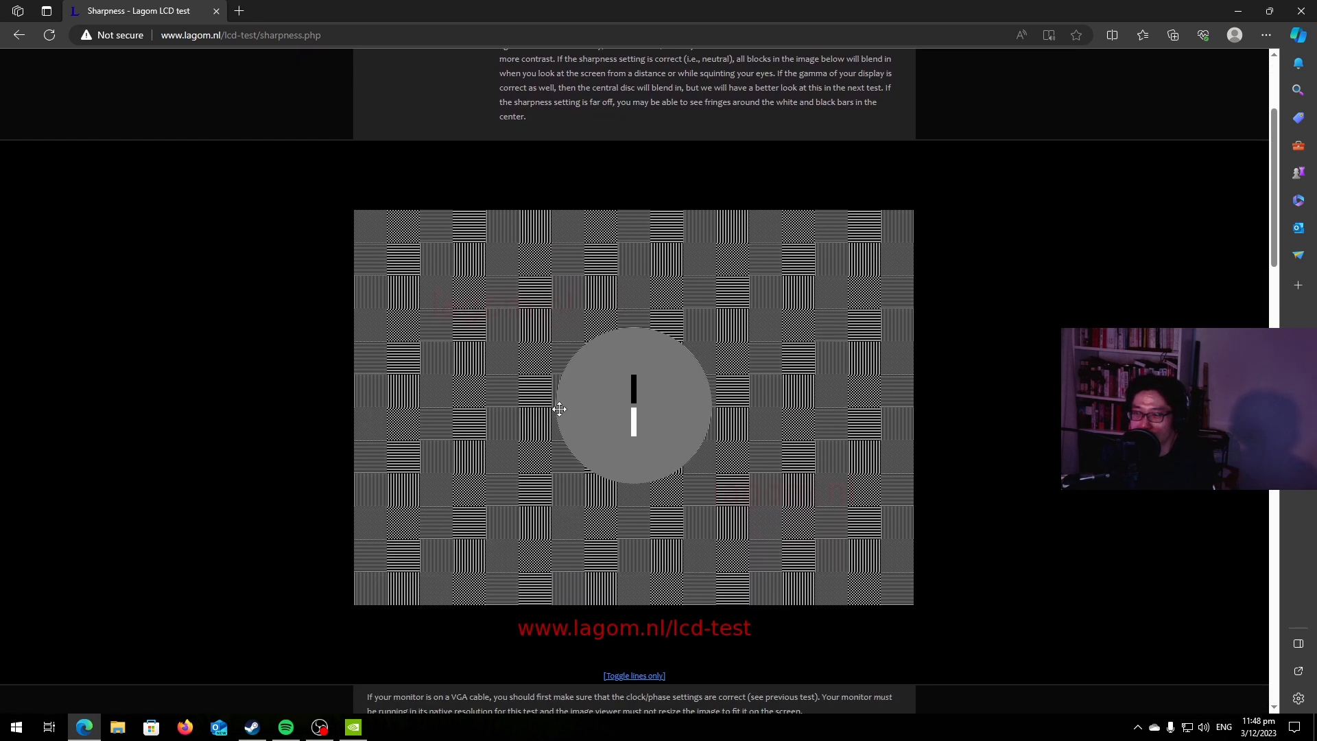
scroll(559, 408, up, 2)
scroll(627, 423, down, 3)
scroll(628, 422, up, 3)
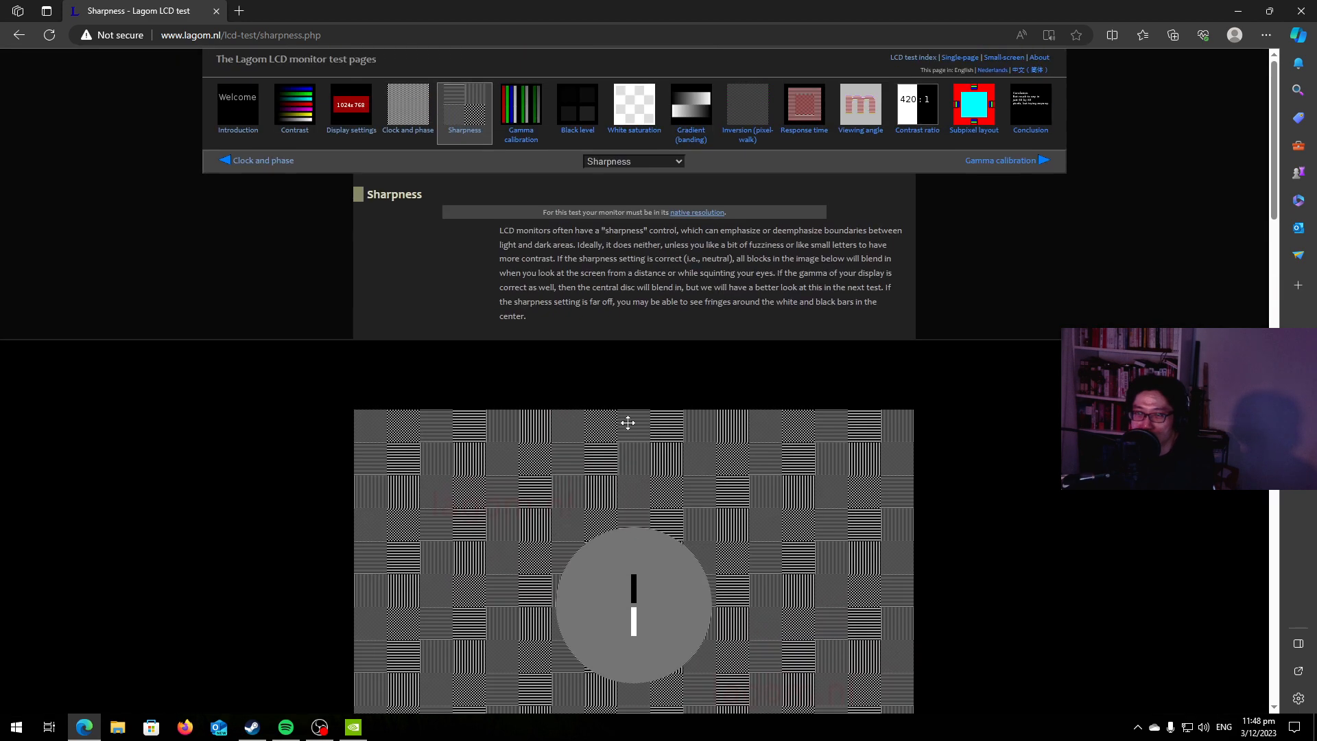
scroll(741, 529, down, 4)
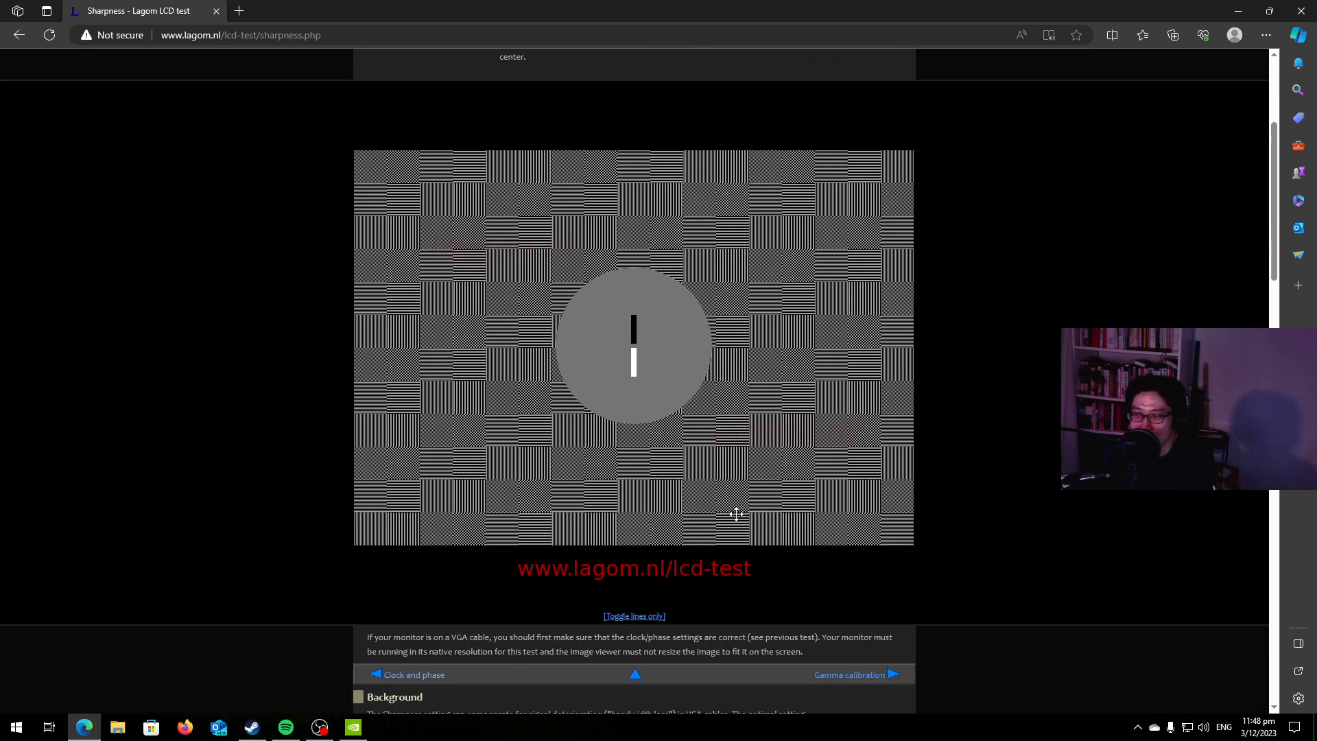
scroll(736, 514, up, 1)
scroll(714, 457, up, 3)
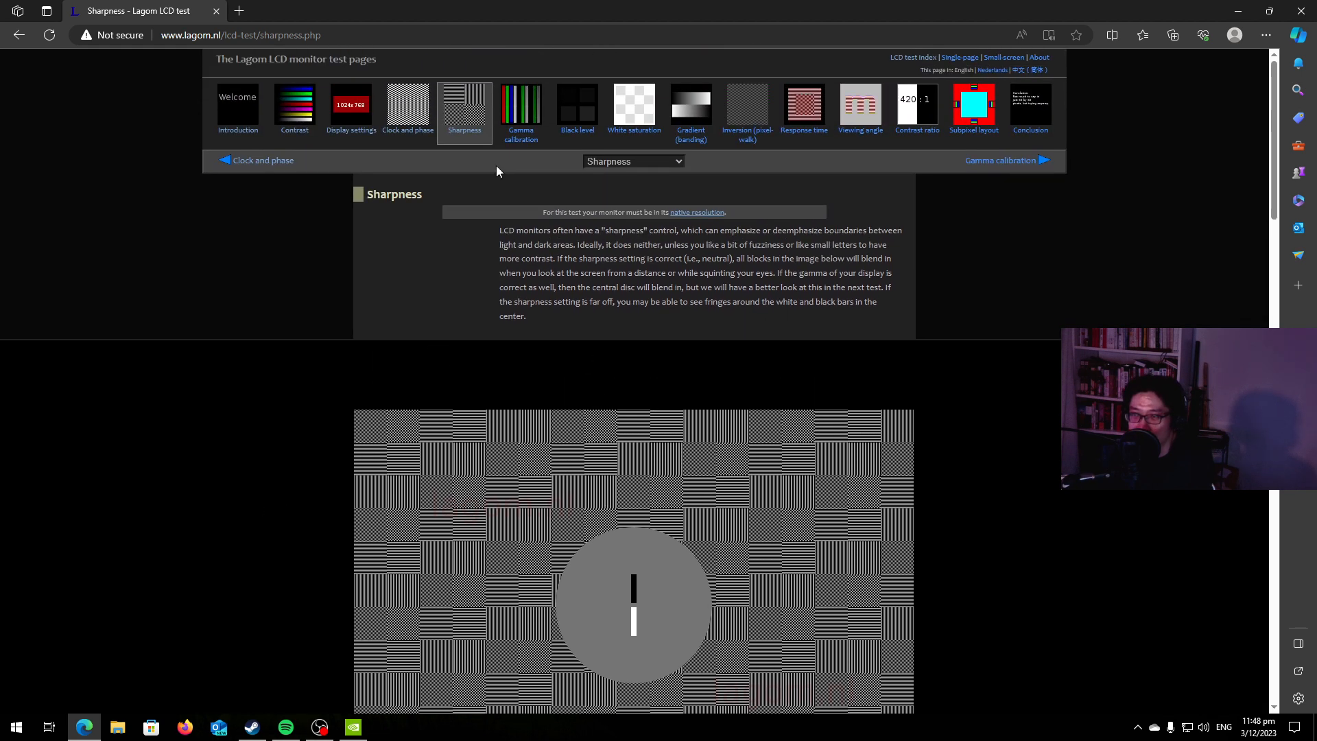
Open the Gamma calibration test and check where the bands of each colour bar blend against the 2.2 mark.
click(522, 109)
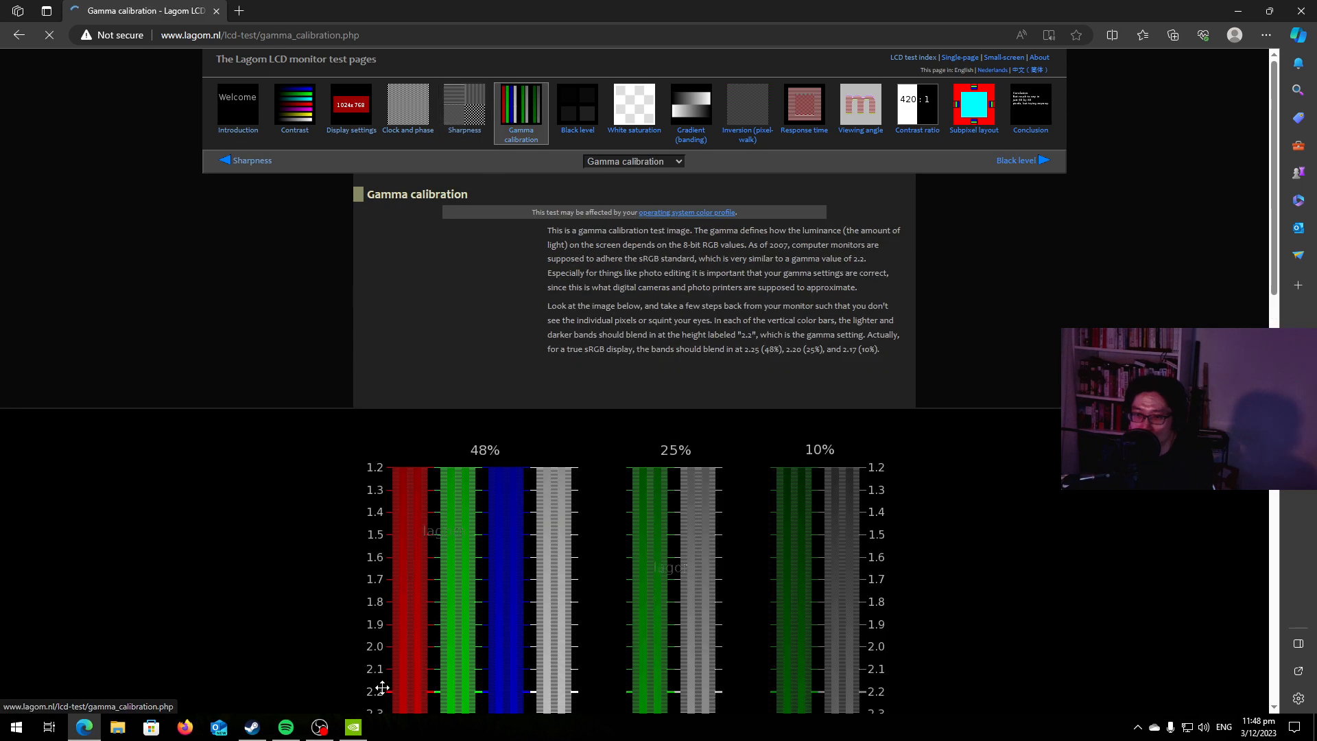
scroll(946, 447, down, 3)
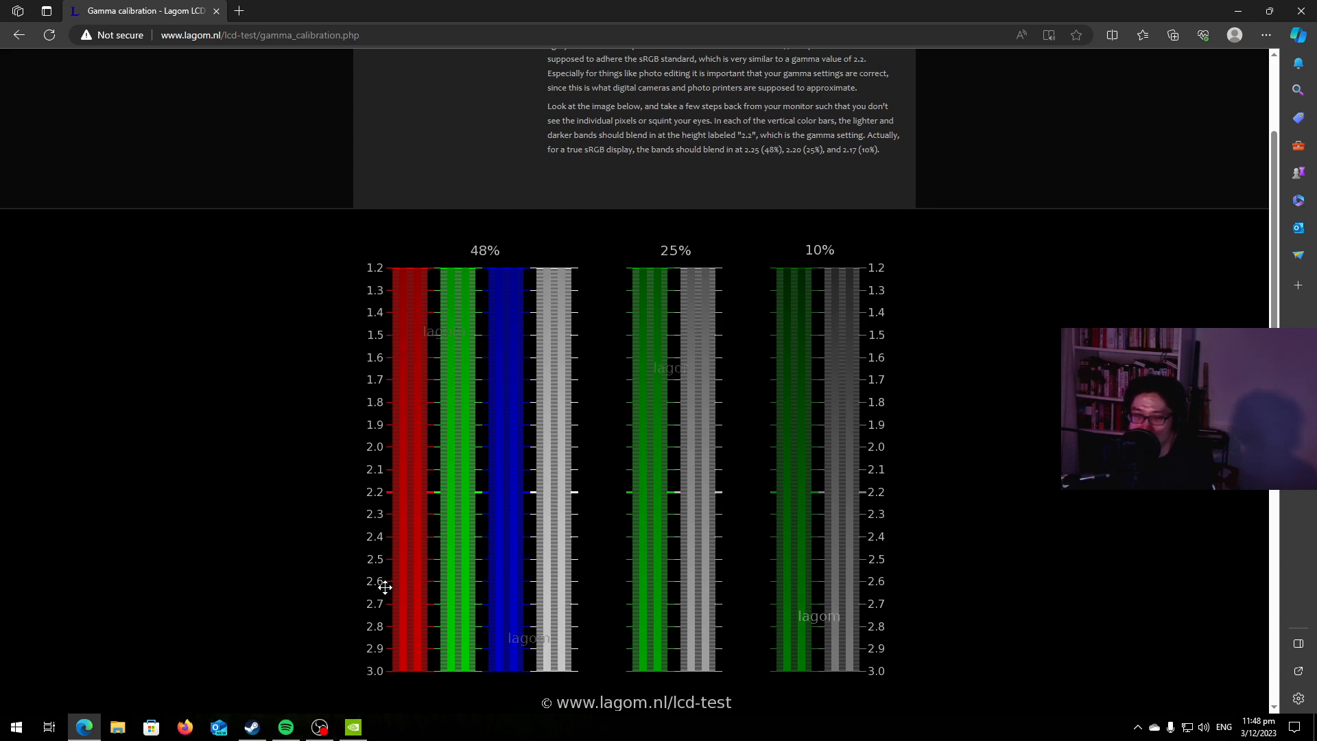
mouse_move(351, 736)
scroll(866, 531, up, 3)
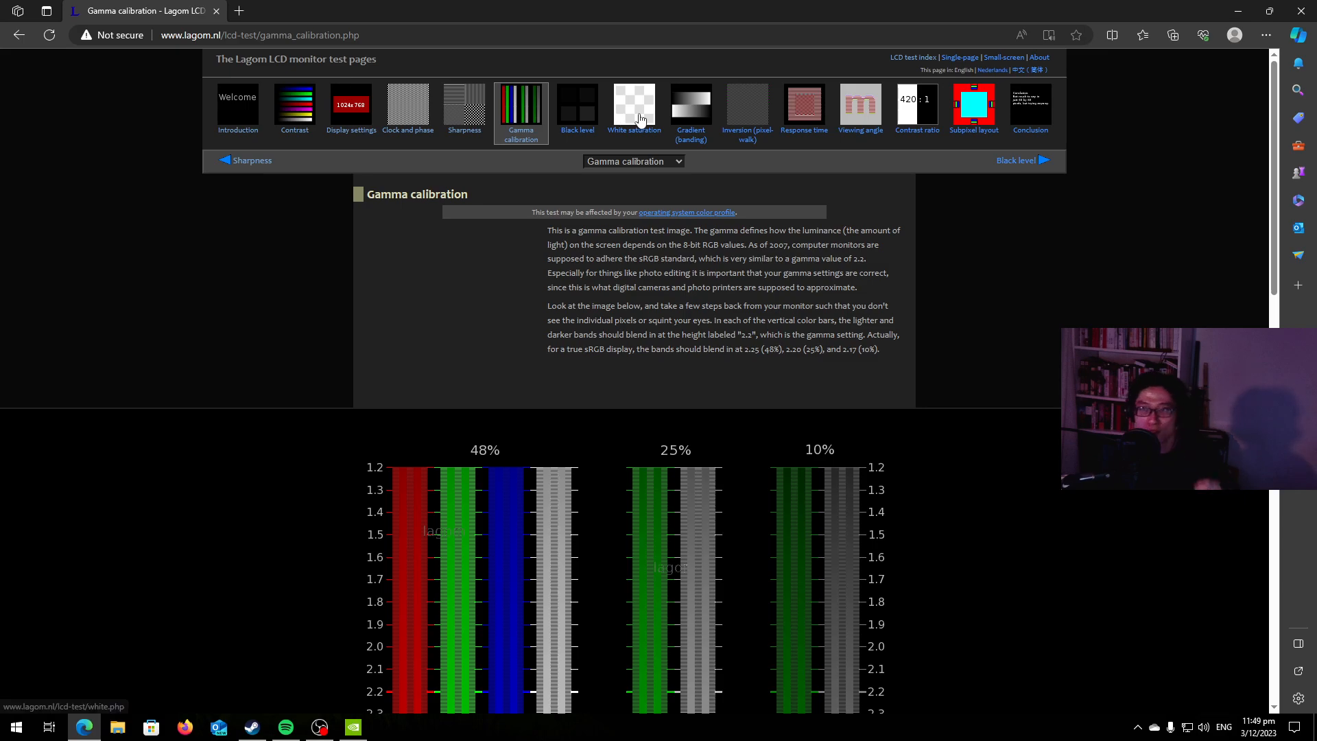
Open the Black level test and check whether all the dark grey squares are distinguishable from the background.
click(573, 113)
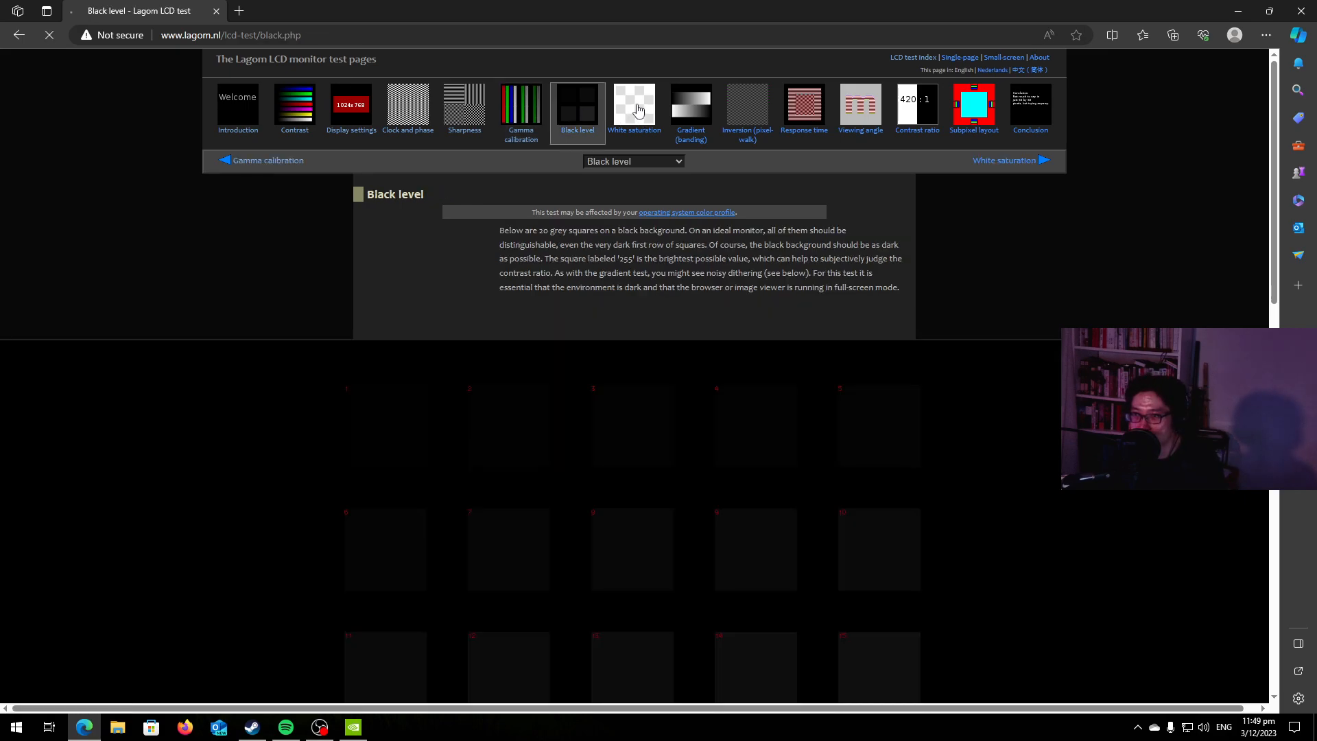
click(634, 110)
click(576, 107)
scroll(903, 288, down, 7)
scroll(901, 292, up, 7)
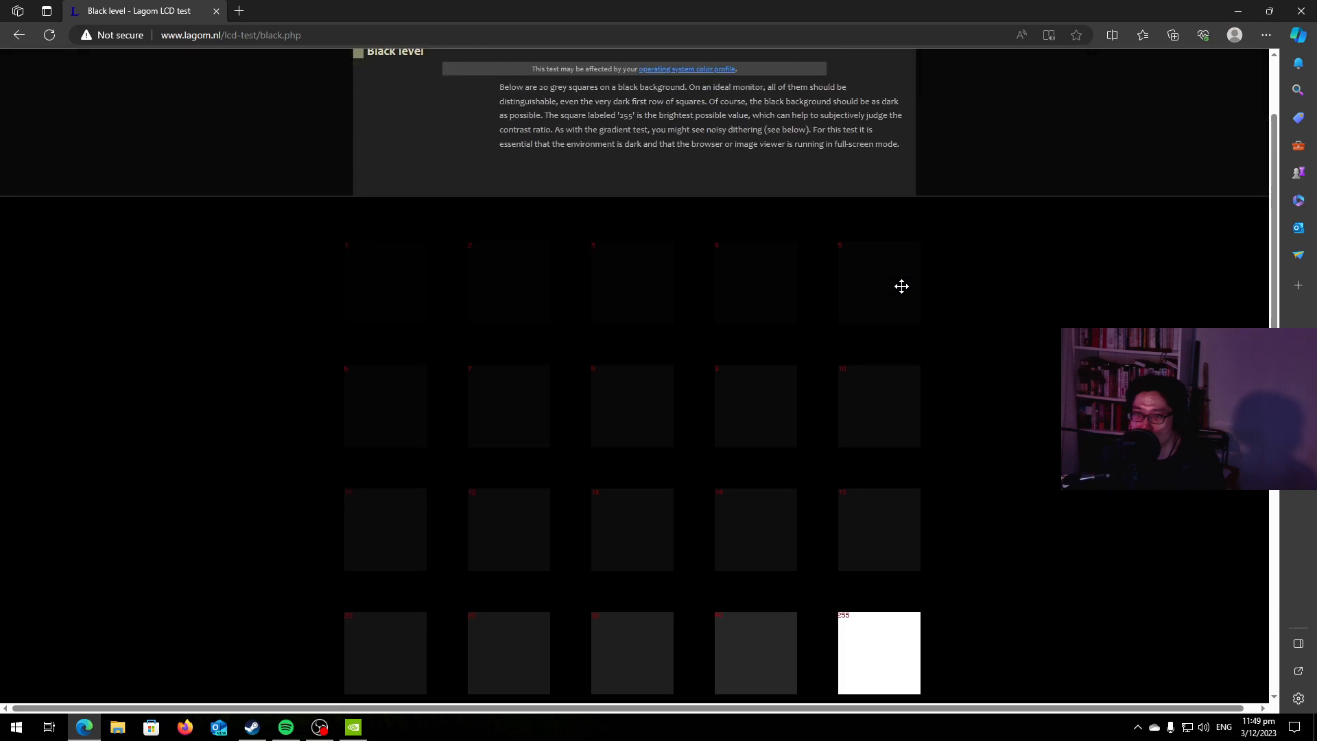
Open the White saturation test and examine the light grey checkerboard patterns against the white background.
click(656, 133)
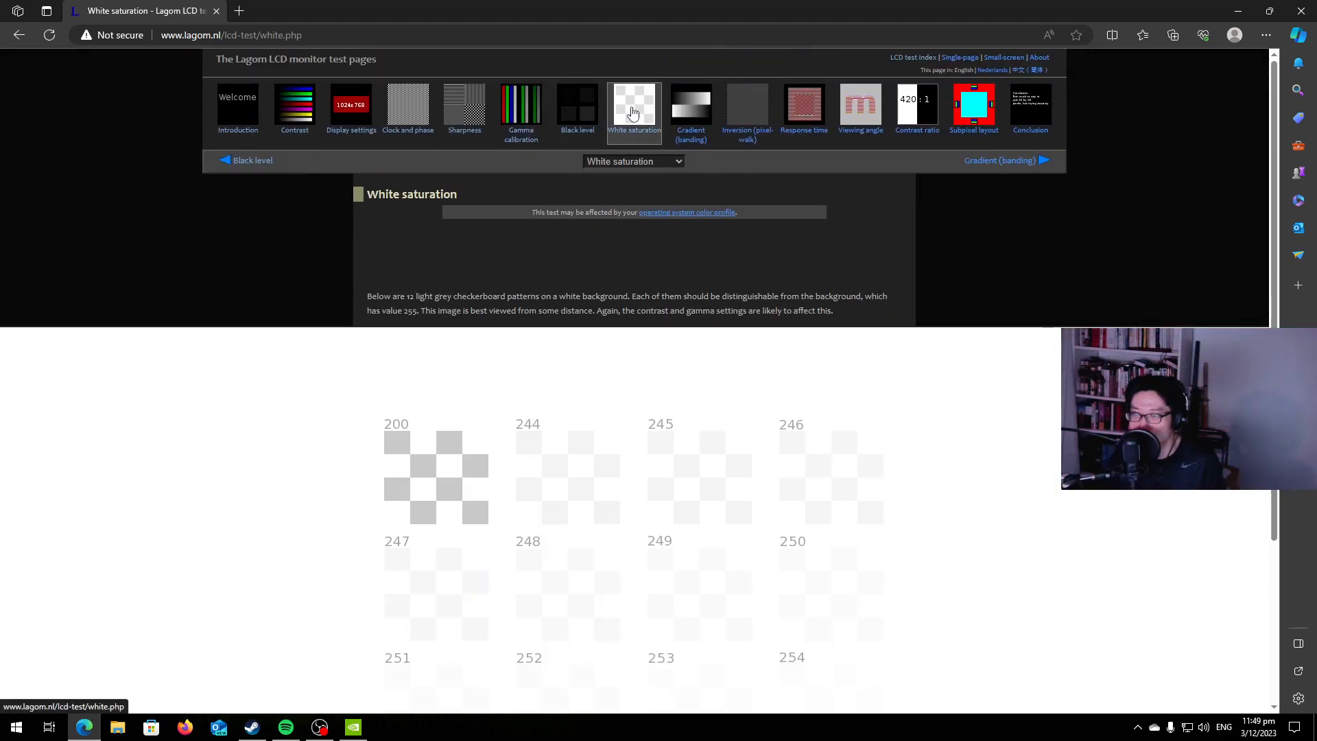
scroll(861, 292, down, 3)
scroll(861, 291, up, 3)
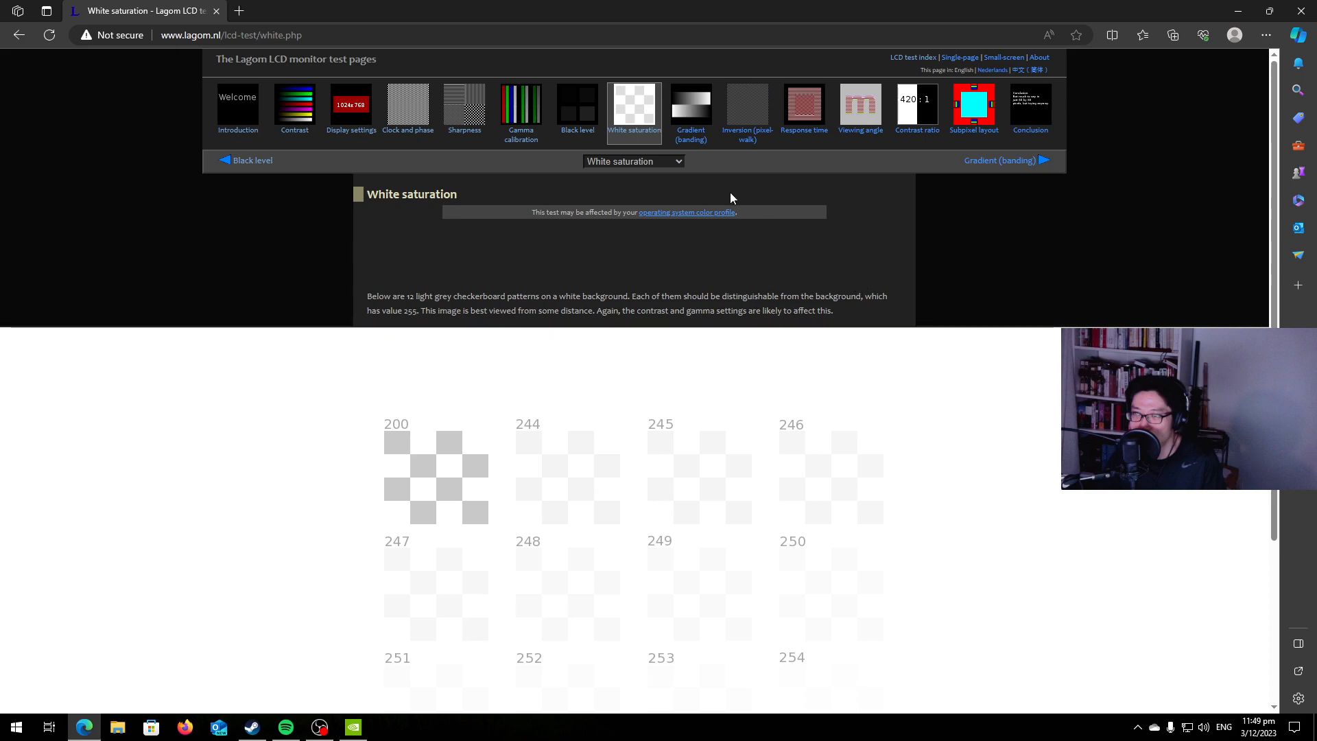
Open the Gradient (banding) test and compare its greyscale gradients with the reference image below.
click(679, 109)
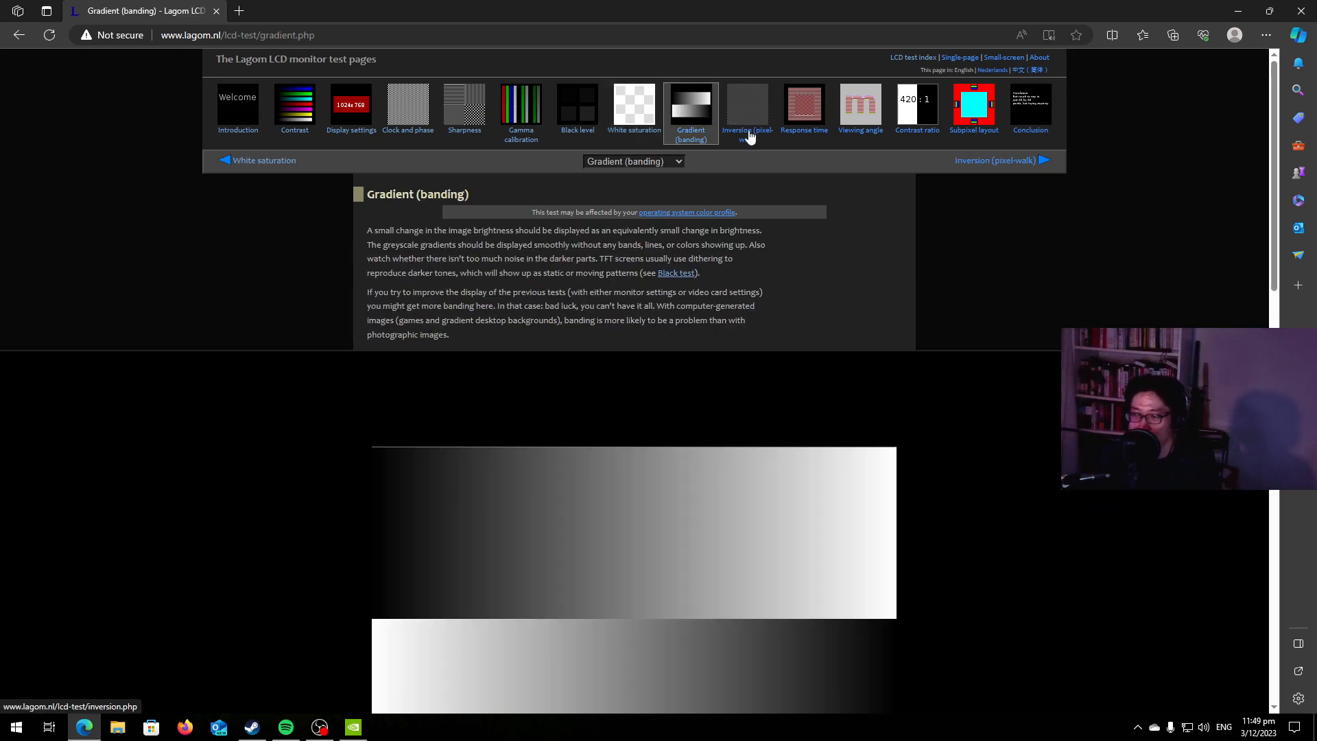
scroll(847, 241, down, 3)
scroll(861, 245, down, 6)
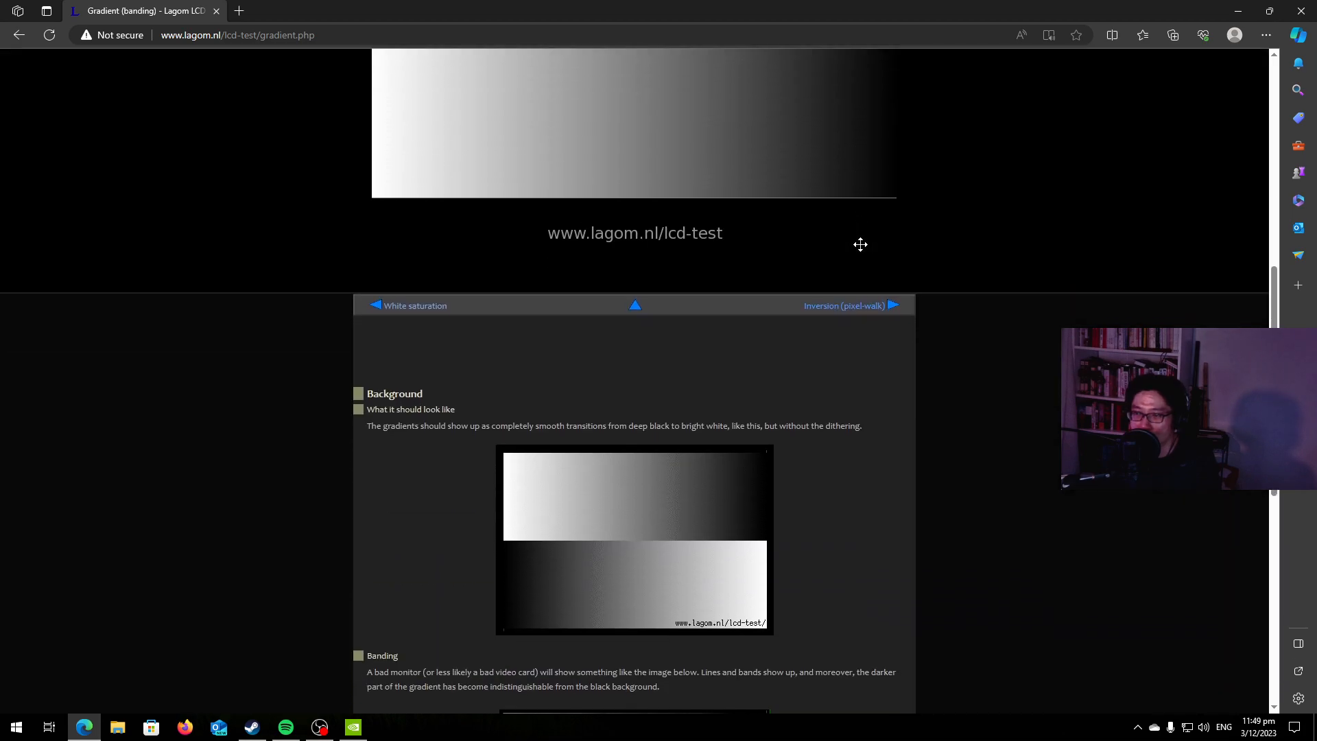
Compare the Gradient (banding) test's greyscale gradients with the banding and reduced colour depth examples on the page.
scroll(788, 381, down, 7)
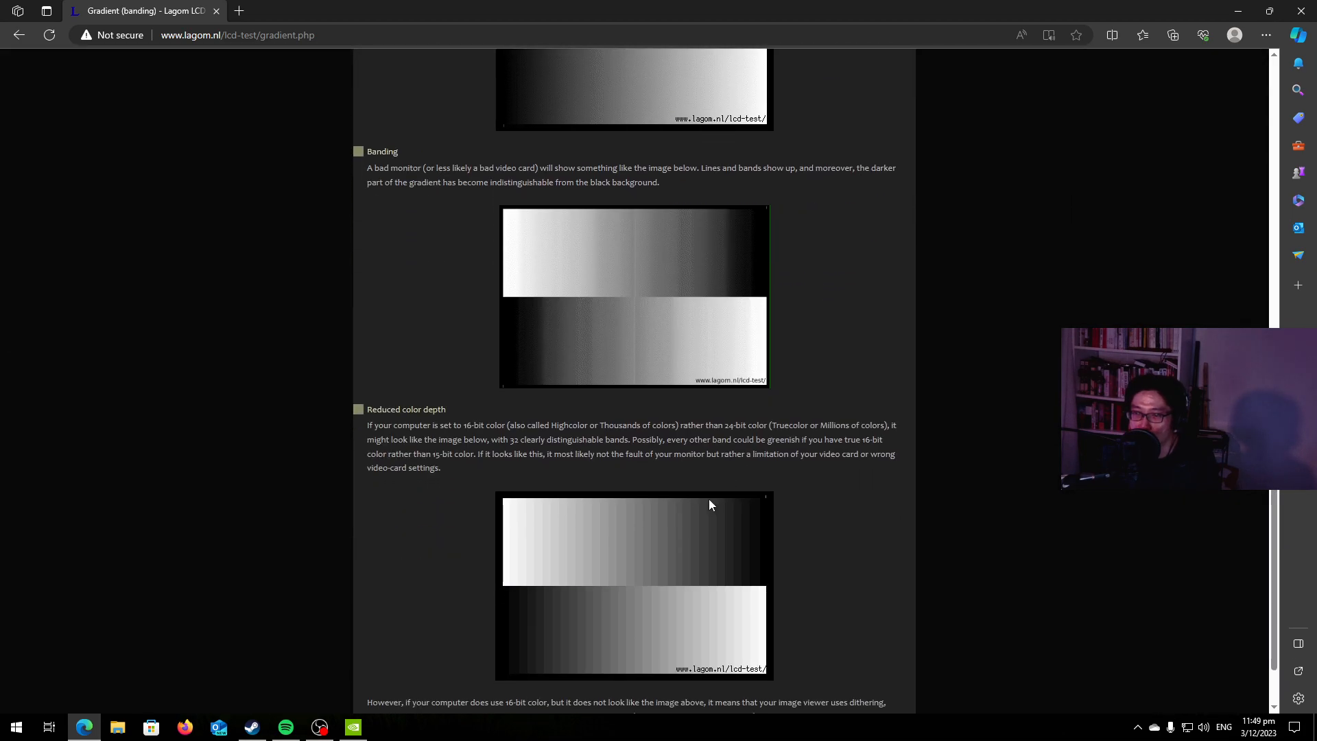
scroll(710, 505, up, 13)
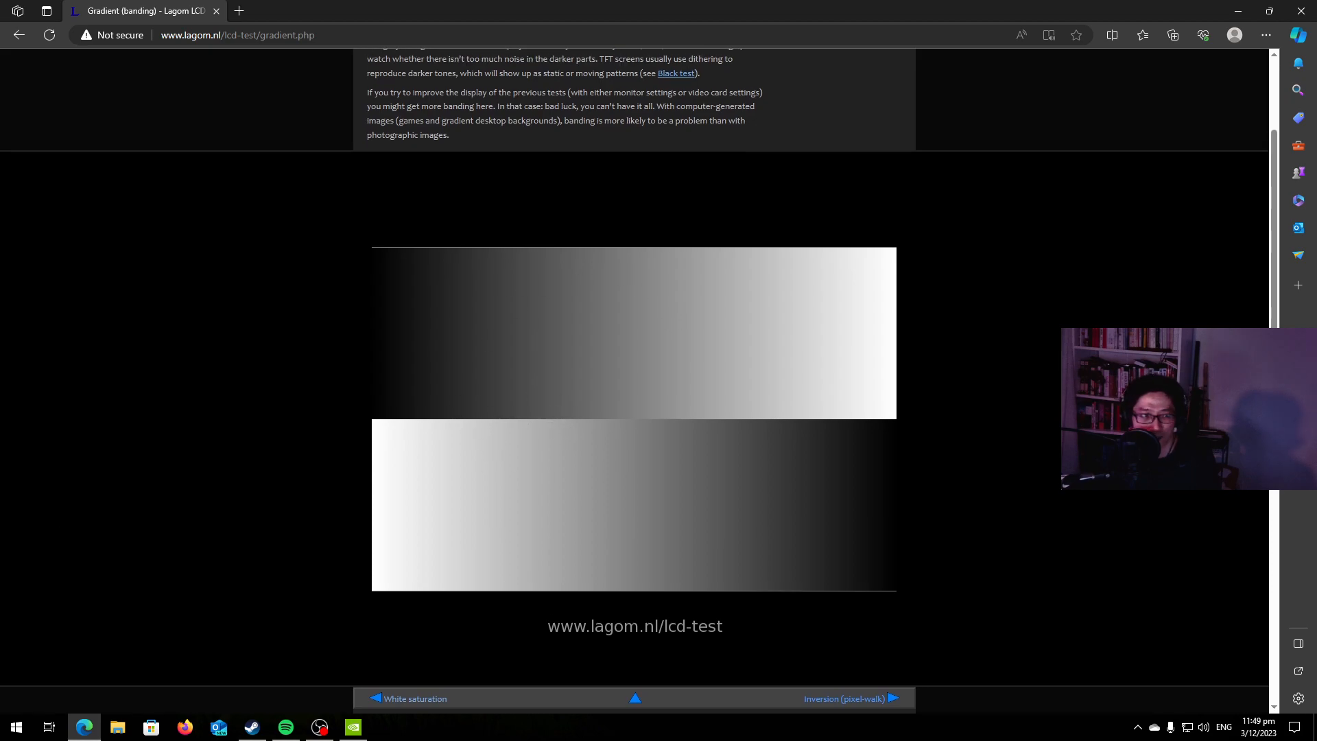
scroll(430, 380, down, 7)
scroll(431, 380, up, 10)
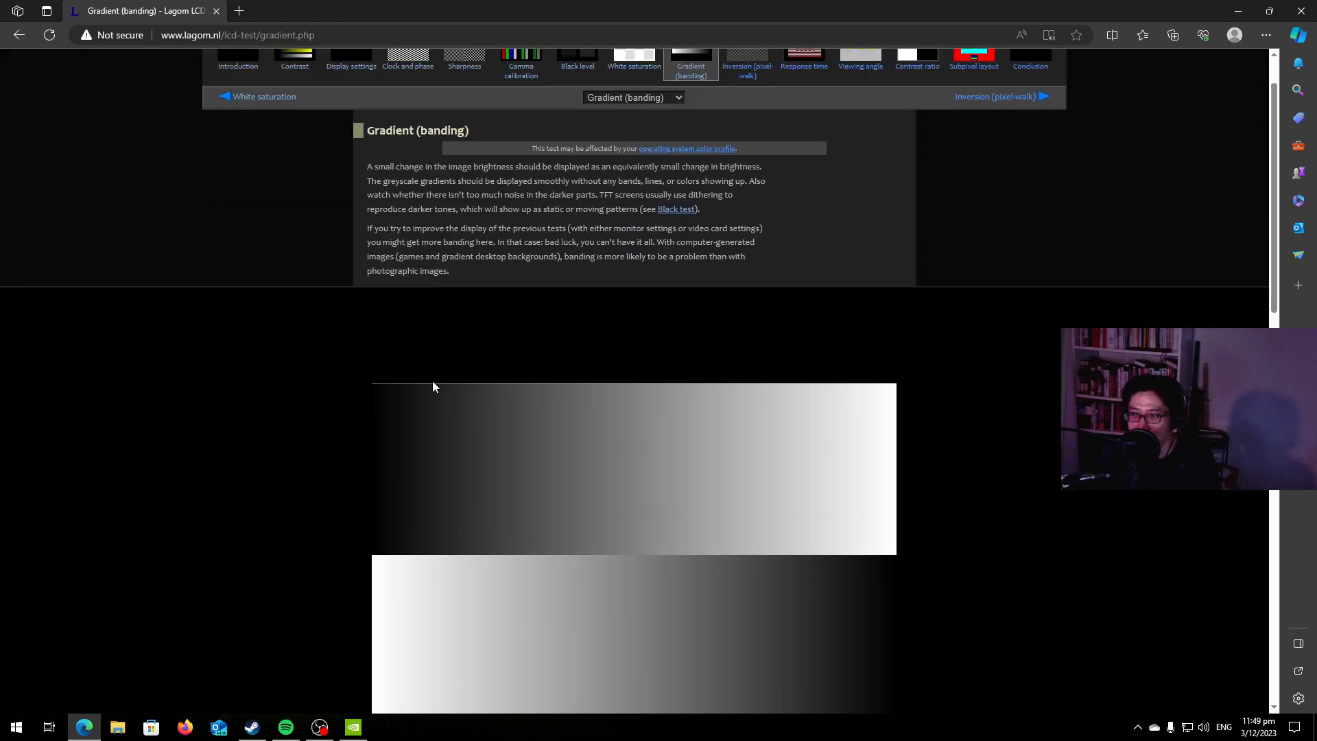
Open the Inversion (pixel-walk) test and check its numbered boxes for flicker.
click(750, 106)
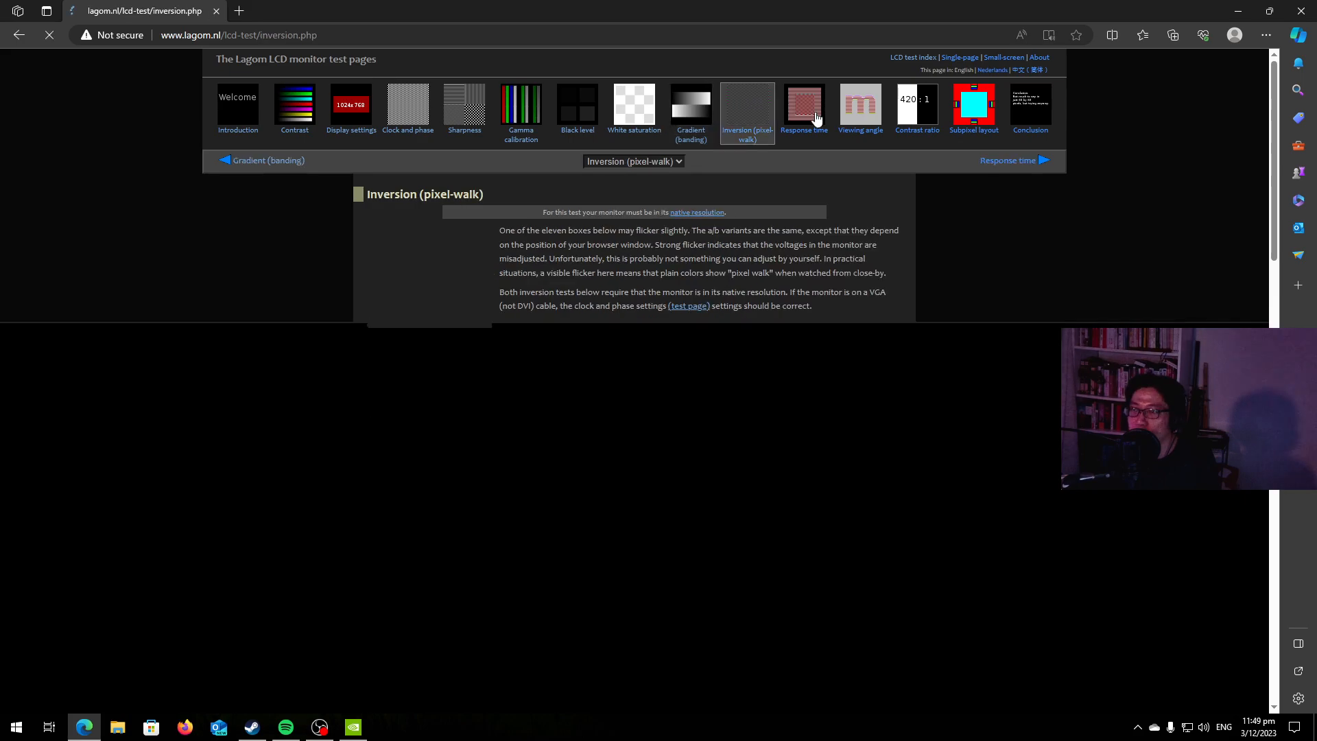
scroll(753, 277, down, 4)
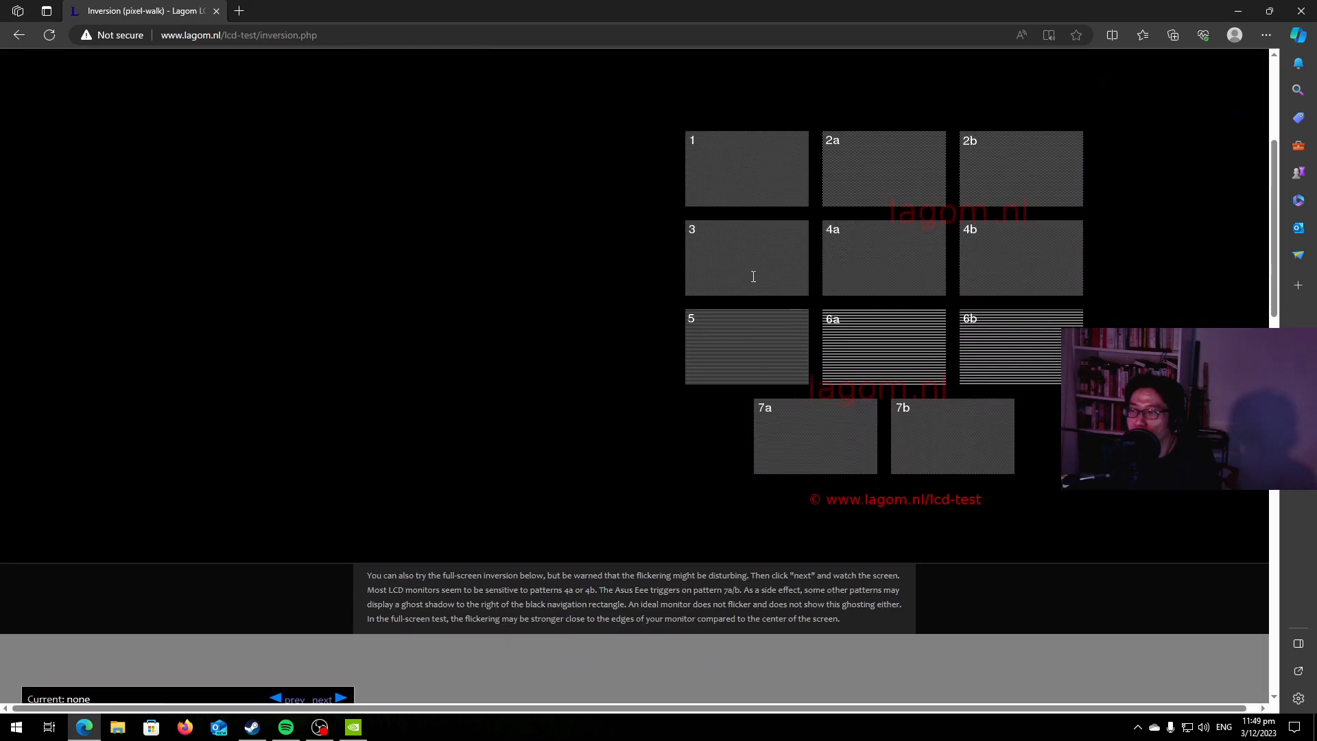
scroll(752, 275, up, 4)
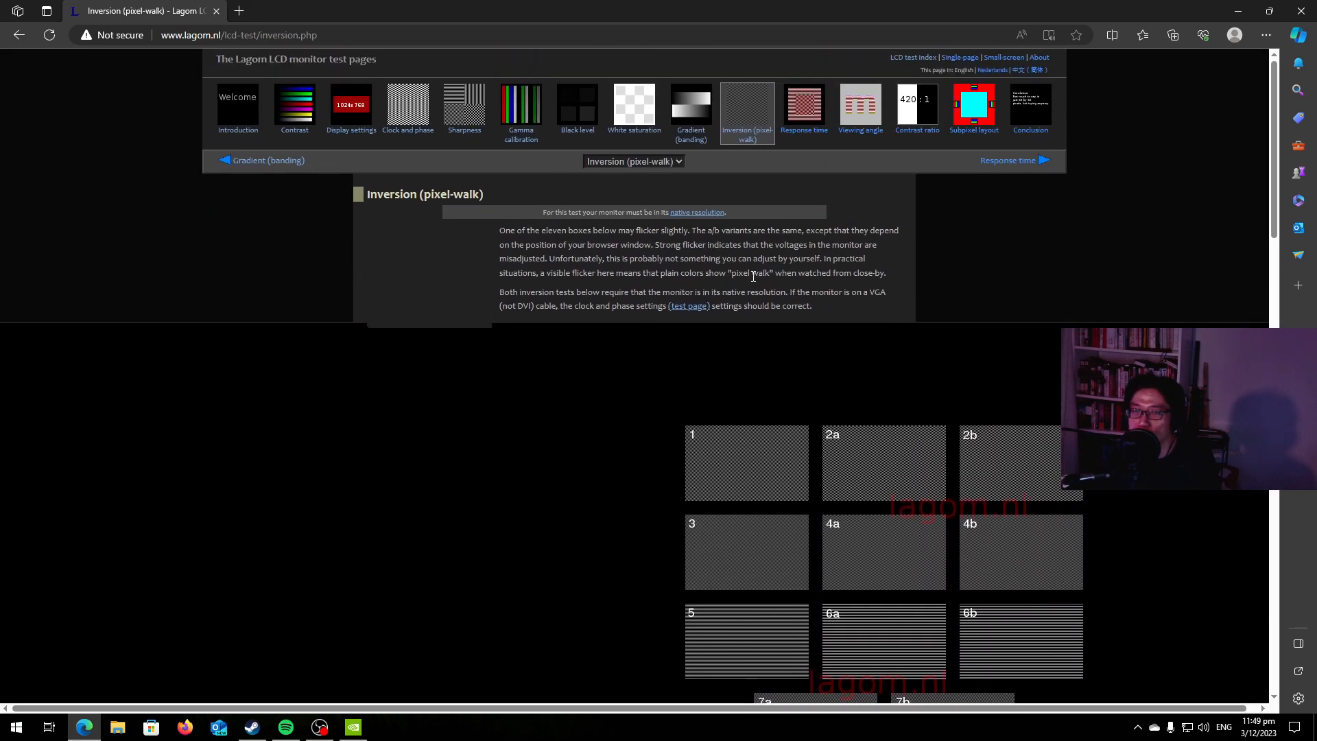
Examine the grid of coloured squares in the Response time test and open the Viewing angle test.
click(804, 105)
click(858, 108)
click(823, 107)
scroll(951, 239, down, 4)
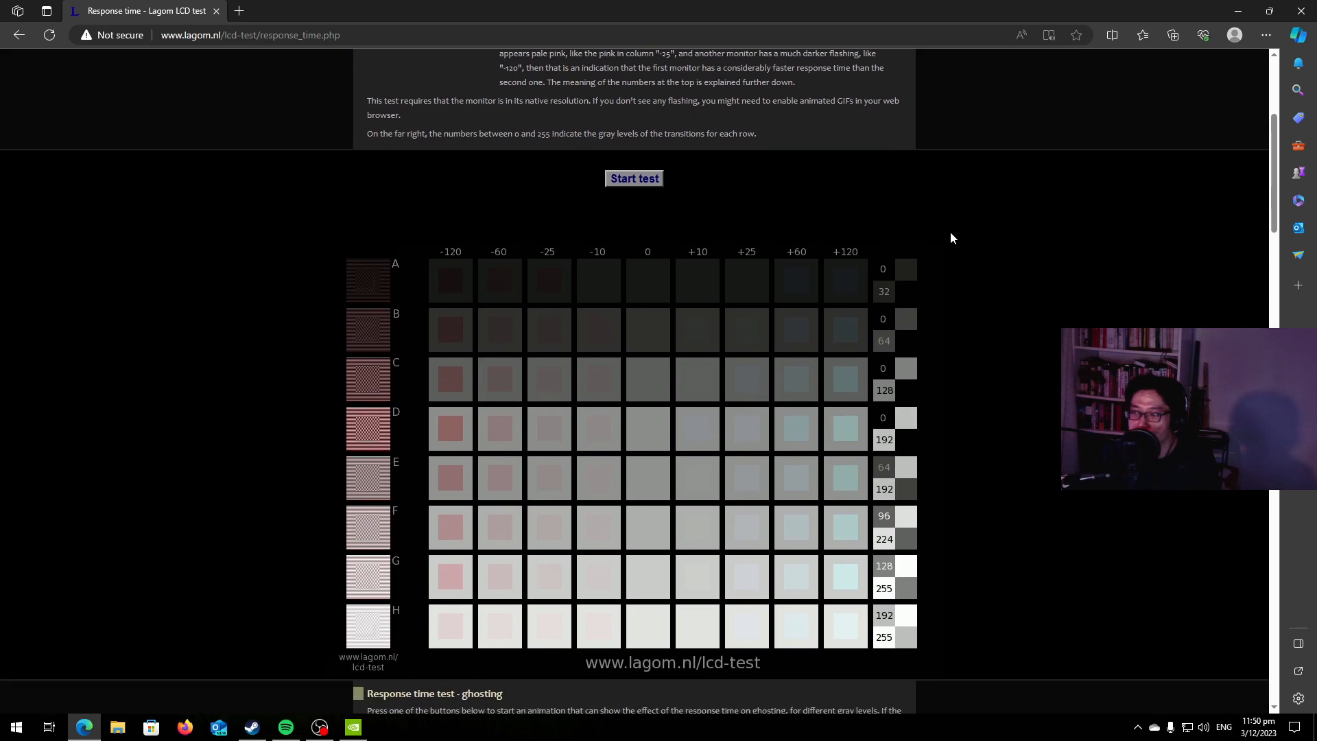
scroll(951, 238, up, 4)
click(863, 124)
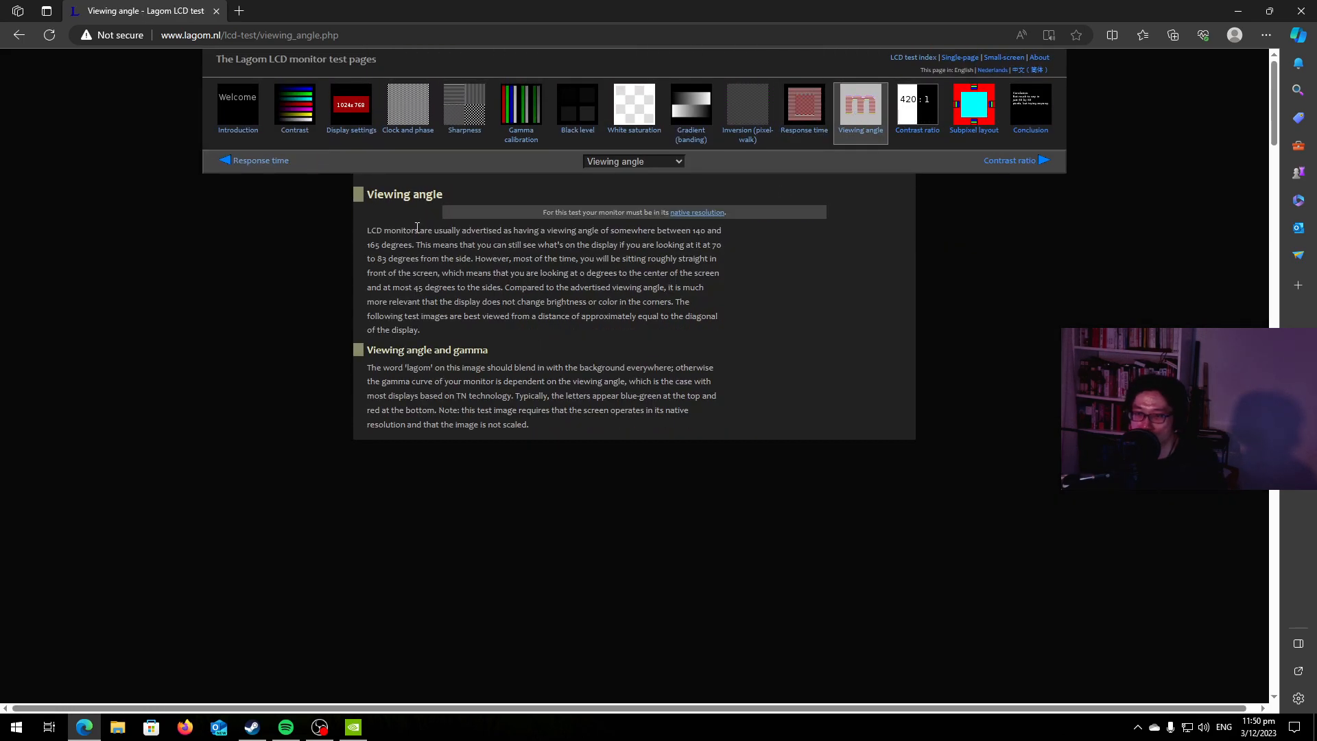
Revisit the Contrast and Gamma calibration tests and examine the dark grey squares of the Black level test again.
click(307, 114)
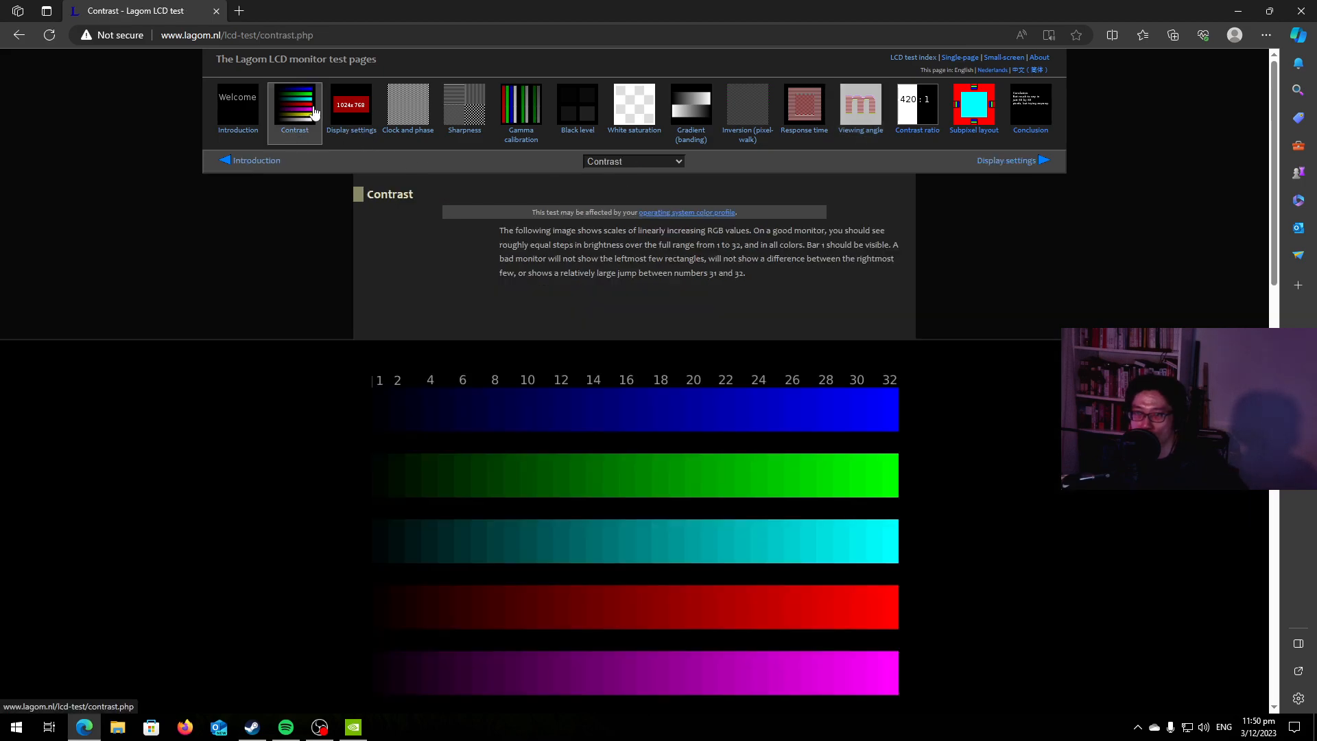
click(526, 108)
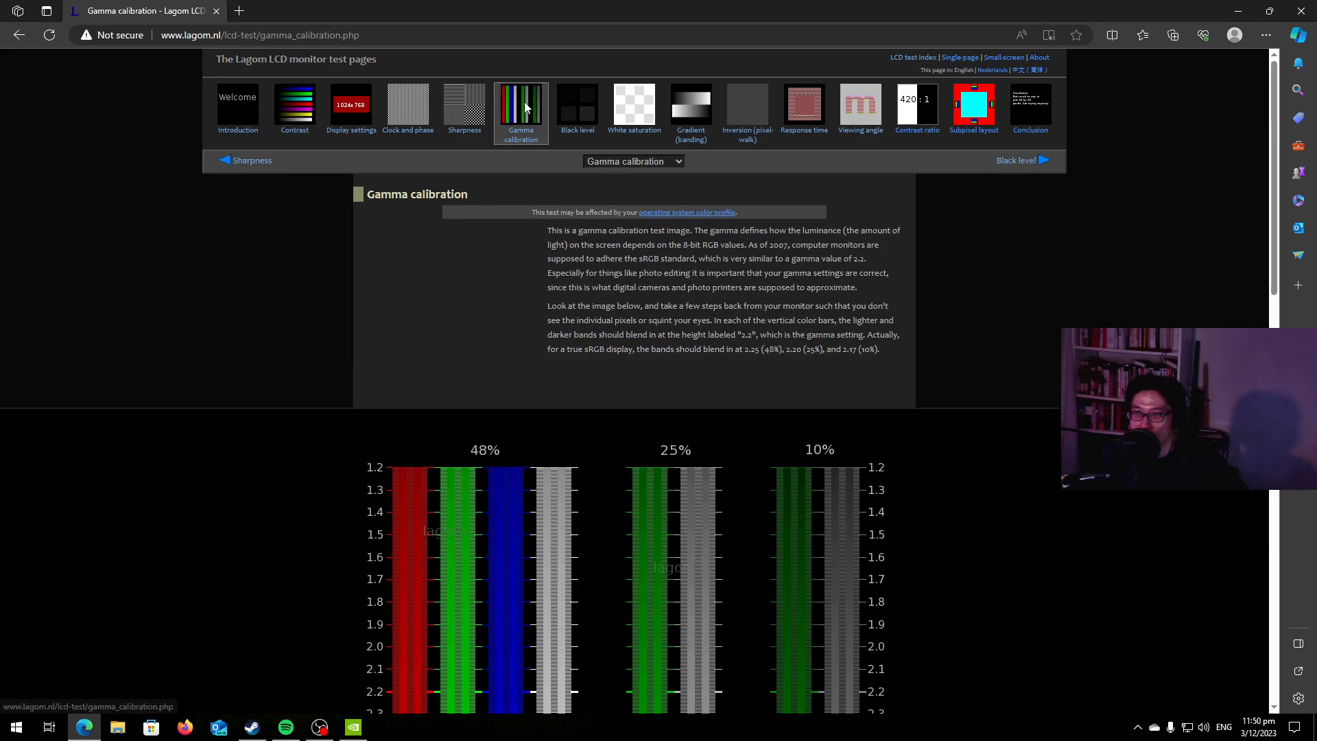
click(580, 107)
scroll(966, 369, down, 7)
scroll(965, 369, up, 4)
scroll(965, 368, up, 1)
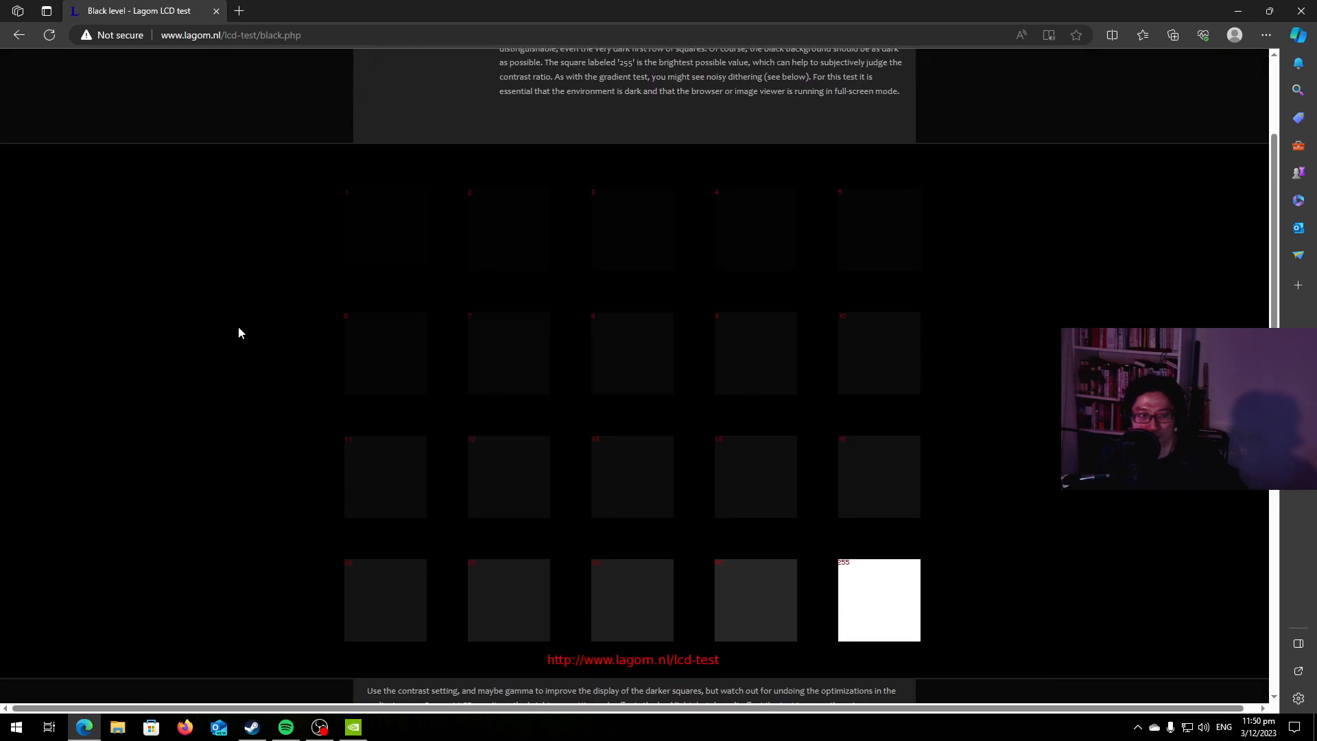
In NVIDIA Control Panel, choose the NVIDIA settings for video colour adjustments with the gamma controls shown, and move the window aside.
click(353, 726)
click(330, 347)
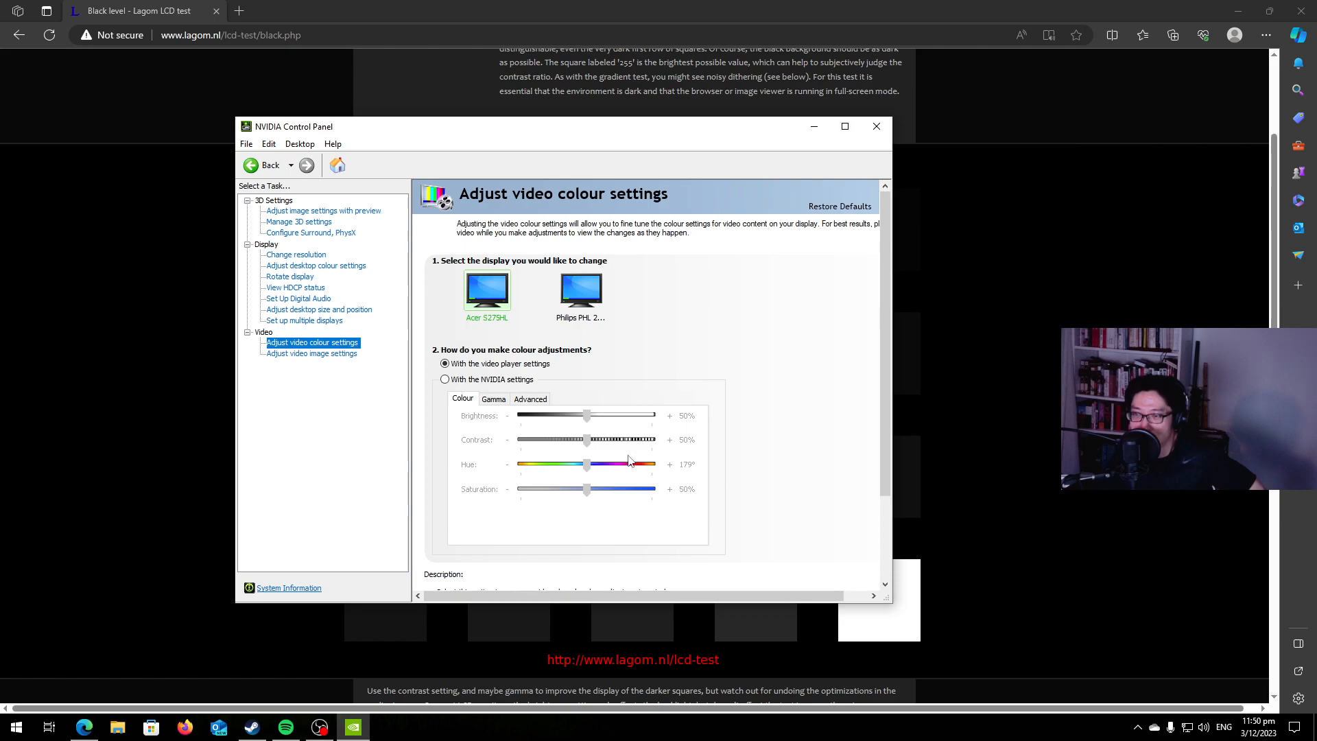
click(494, 399)
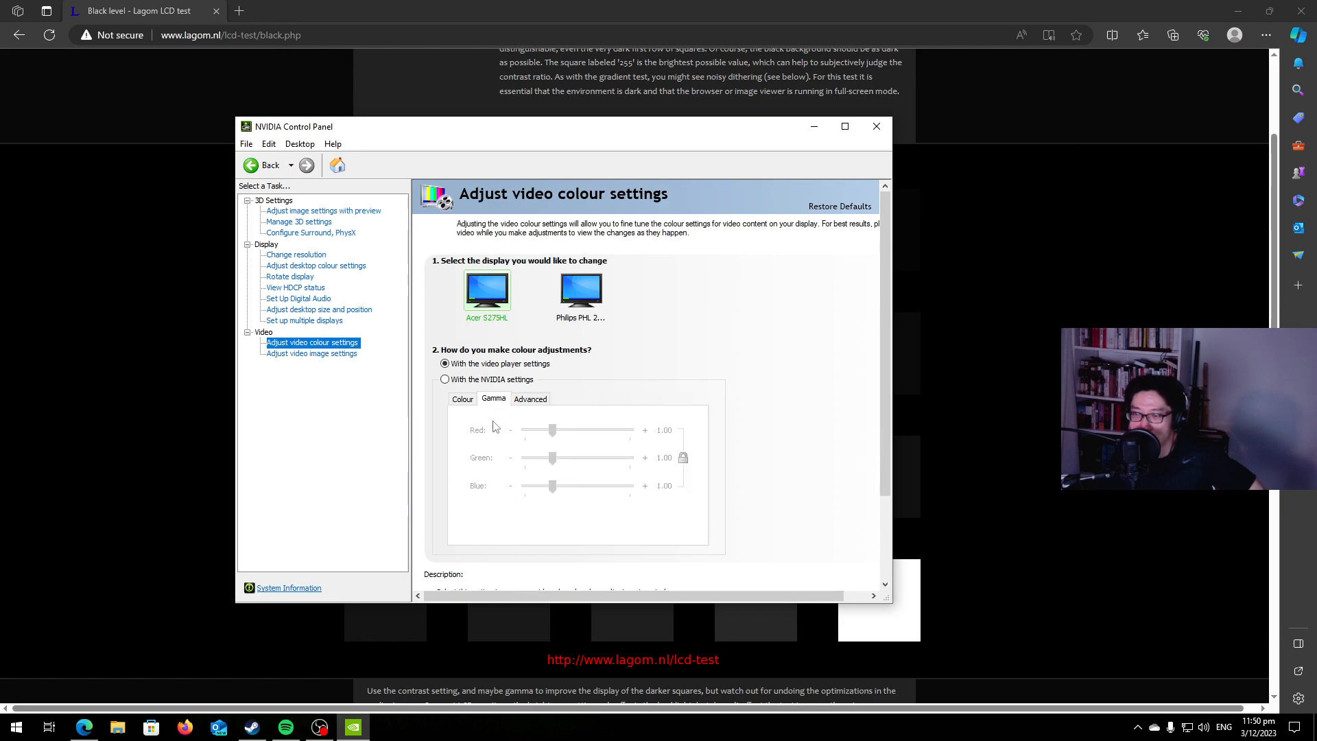
click(461, 381)
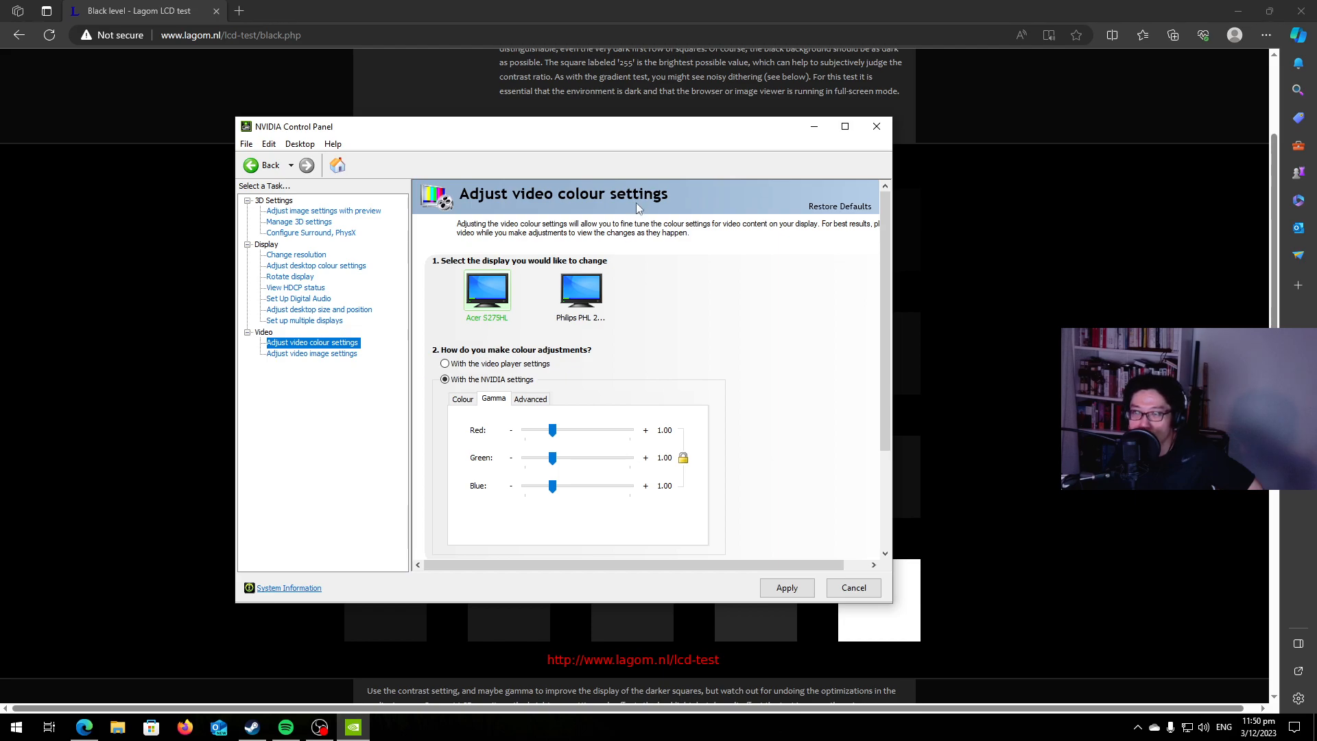
drag(500, 133, 840, 237)
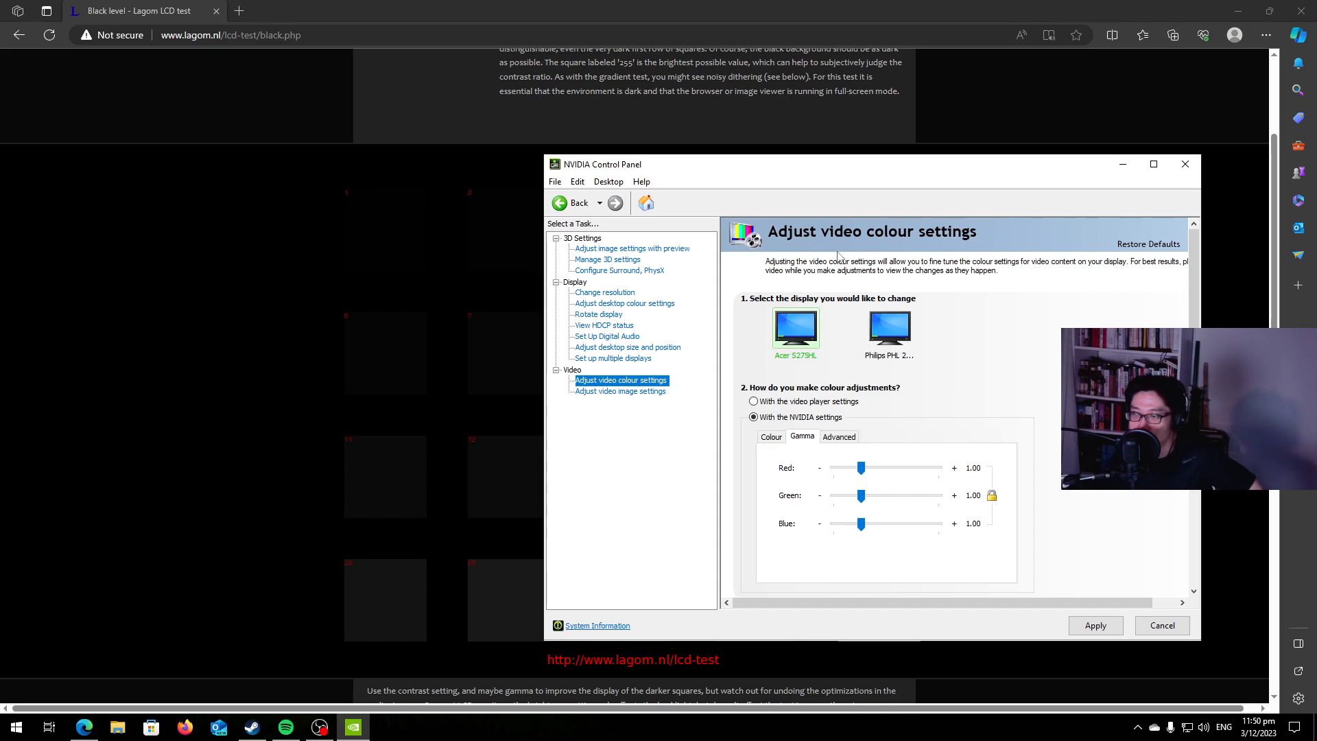
Return to the browser's Gamma calibration test and check where the bands of the colour bars blend against the 2.2 mark.
click(298, 347)
scroll(294, 332, up, 3)
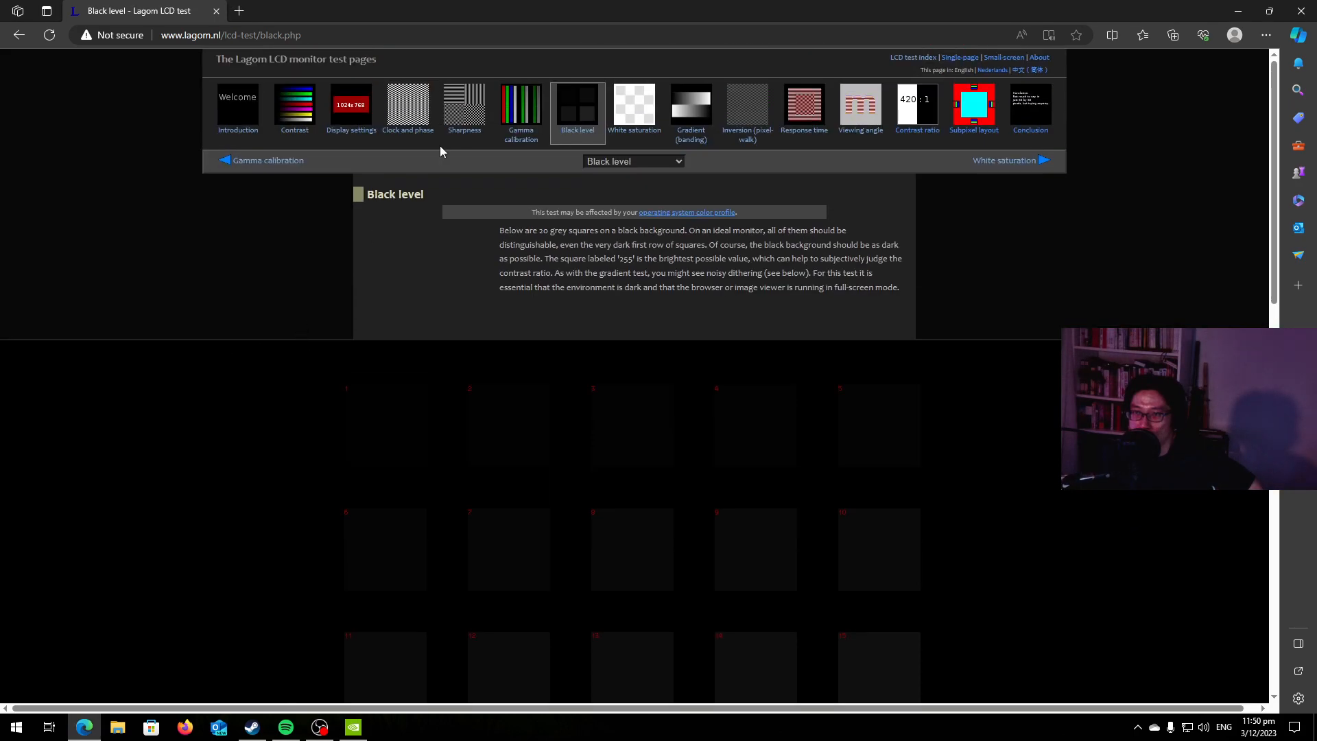
click(521, 106)
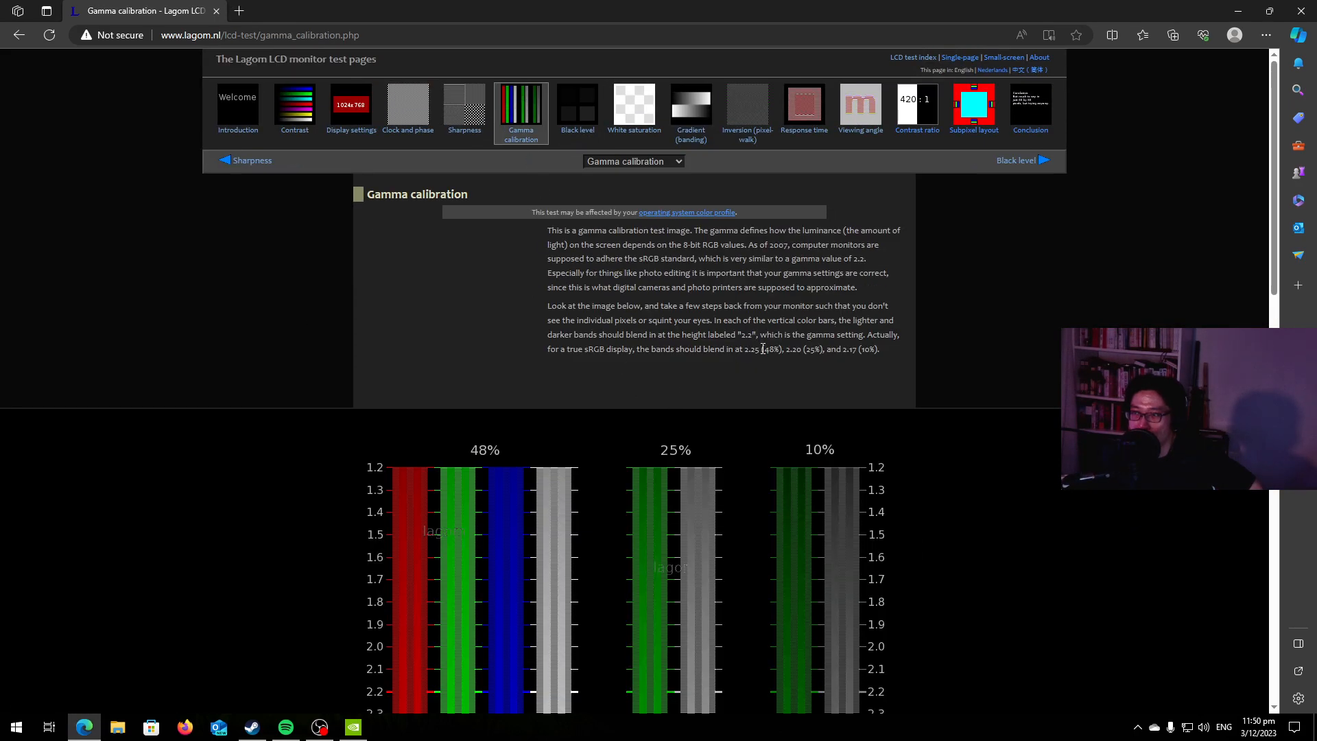
scroll(611, 388, down, 3)
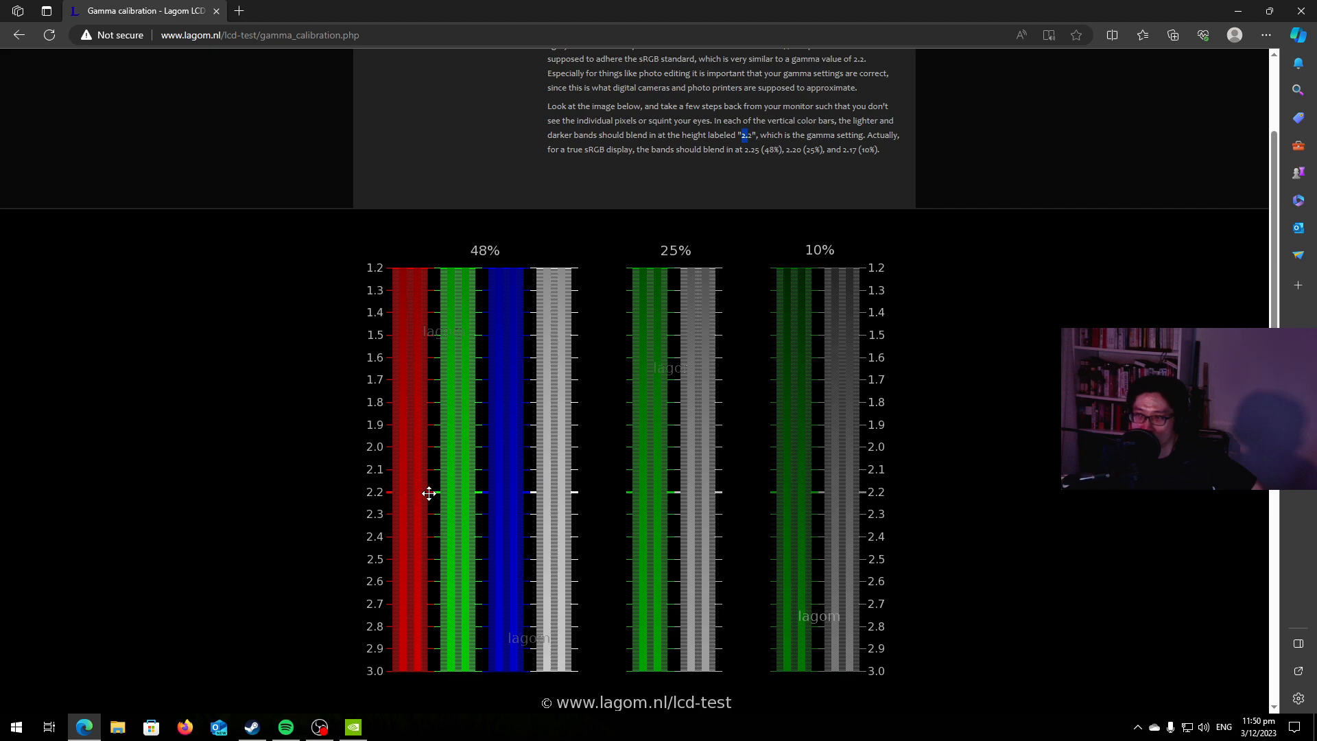
click(957, 366)
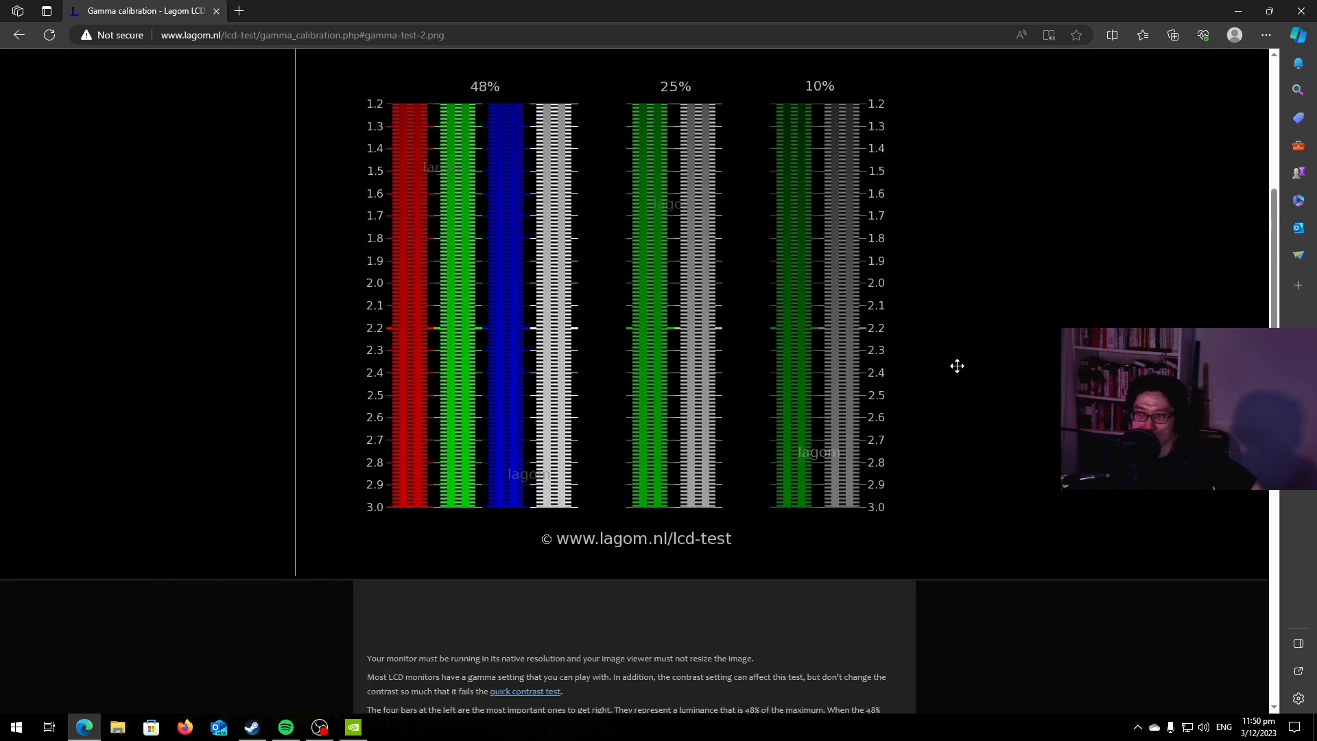
scroll(957, 366, up, 6)
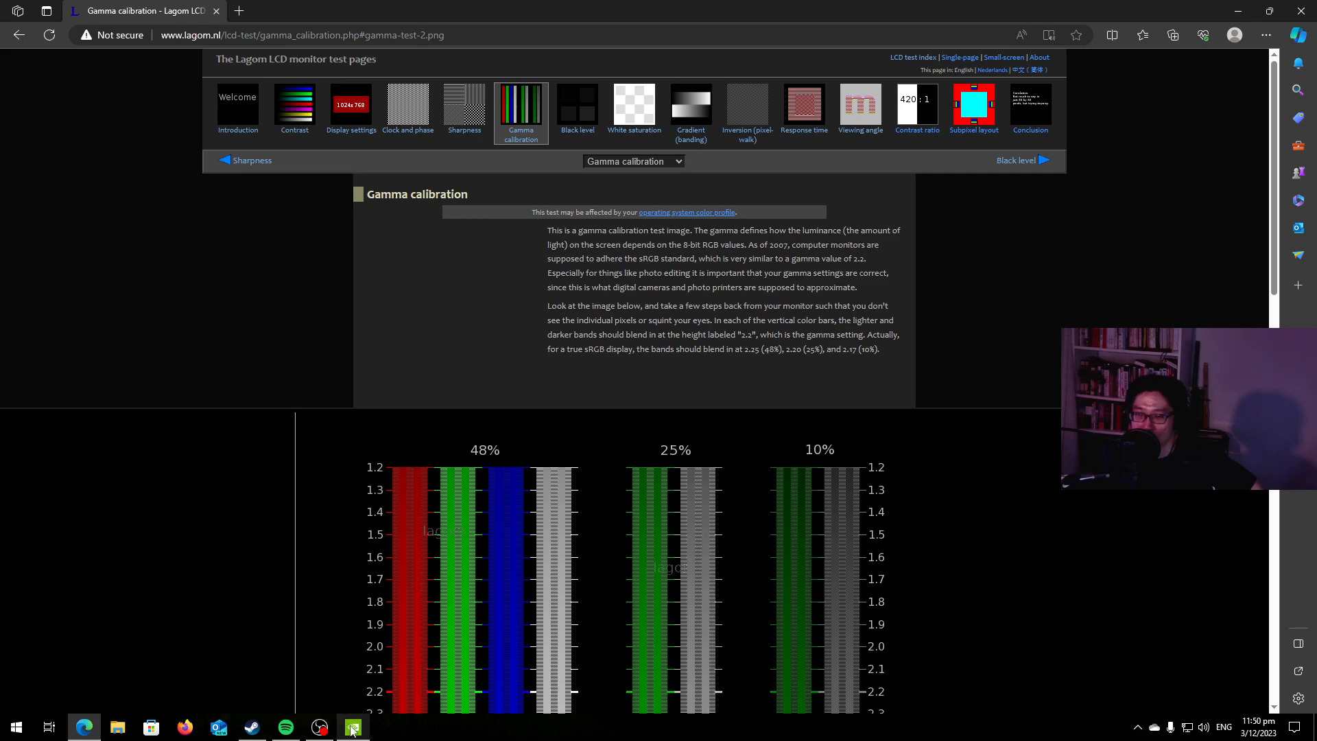
Minimize the browser to view the NVIDIA gamma settings, and restore it to recheck the Gamma calibration bars.
click(182, 324)
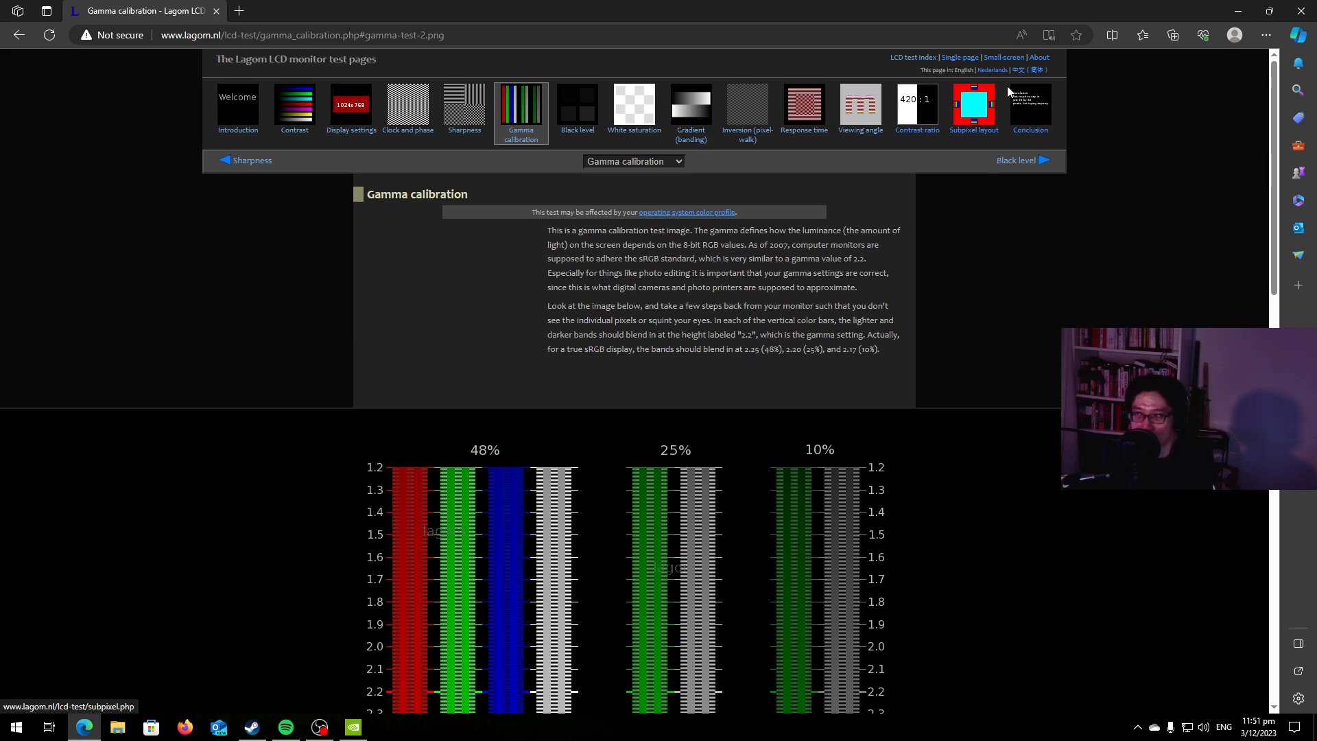
click(1238, 11)
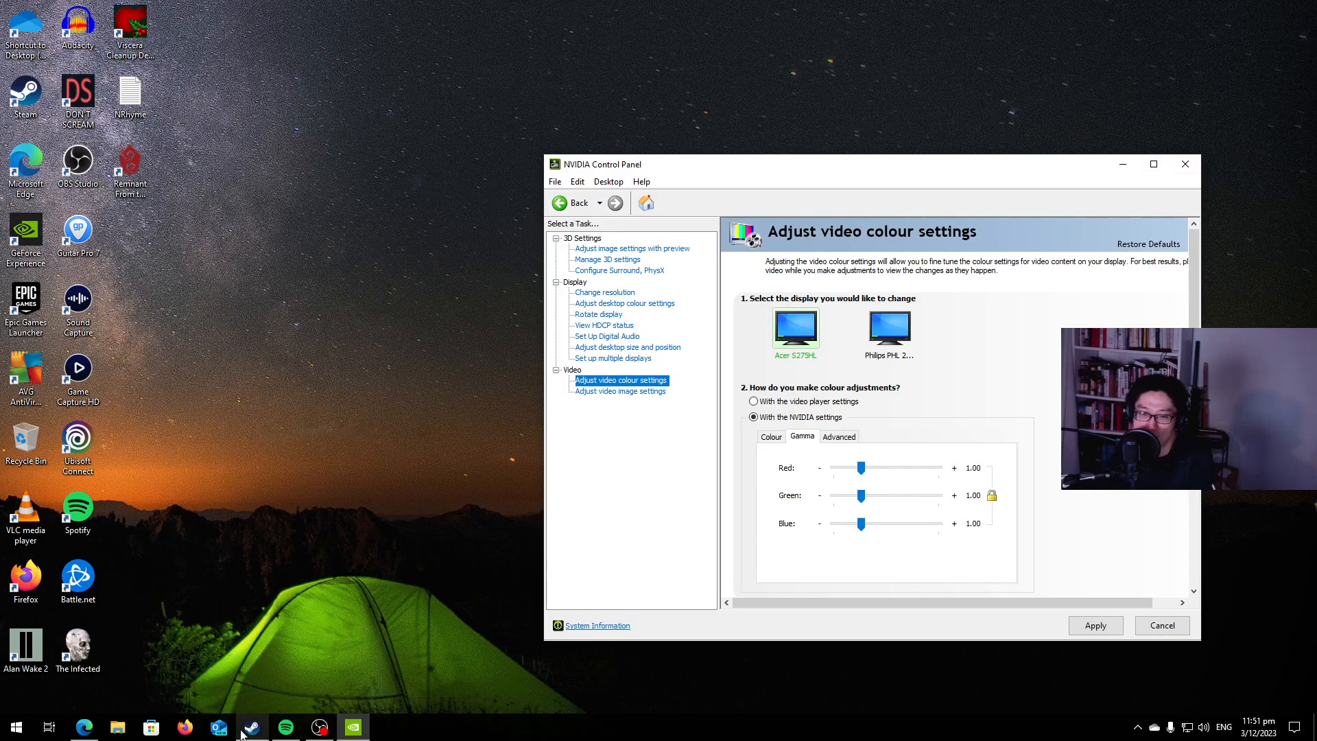
click(84, 727)
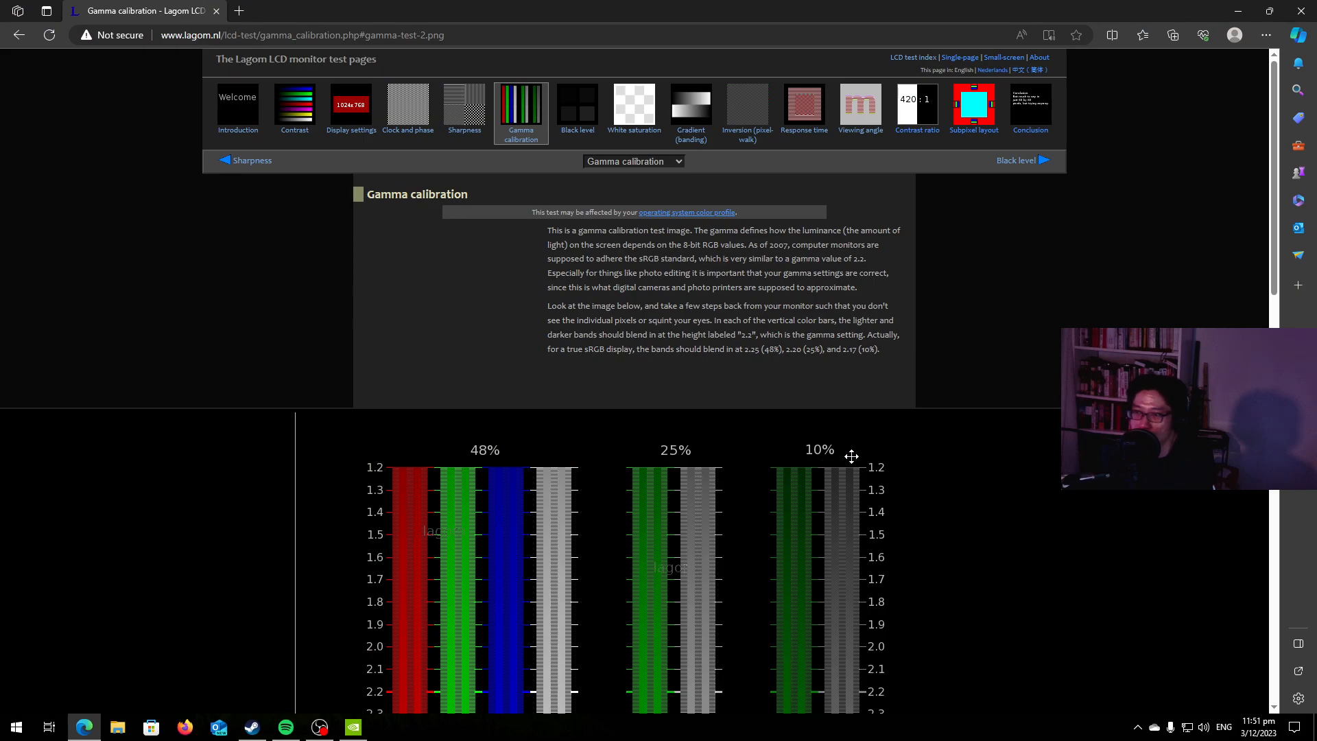
scroll(850, 456, down, 6)
click(228, 431)
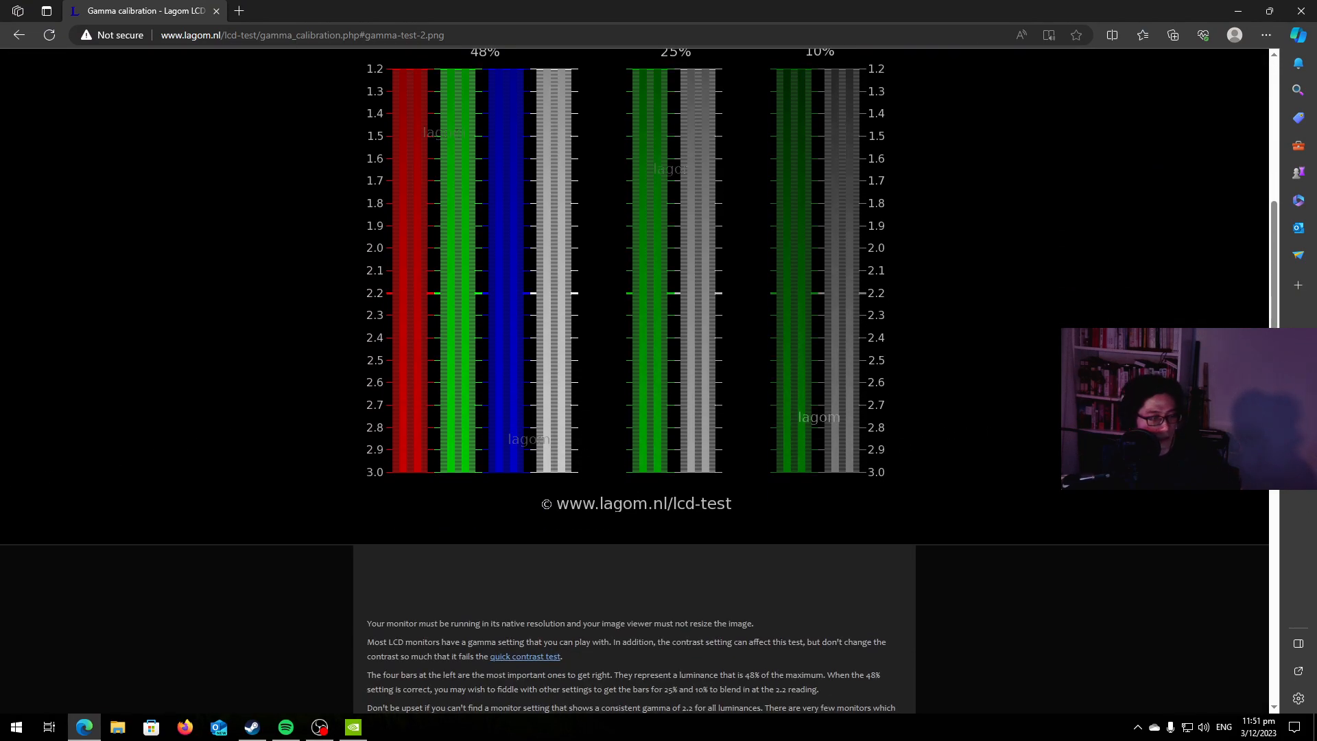
Switch to OBS, bring its window onto the main display and maximize it.
key(alt+Tab)
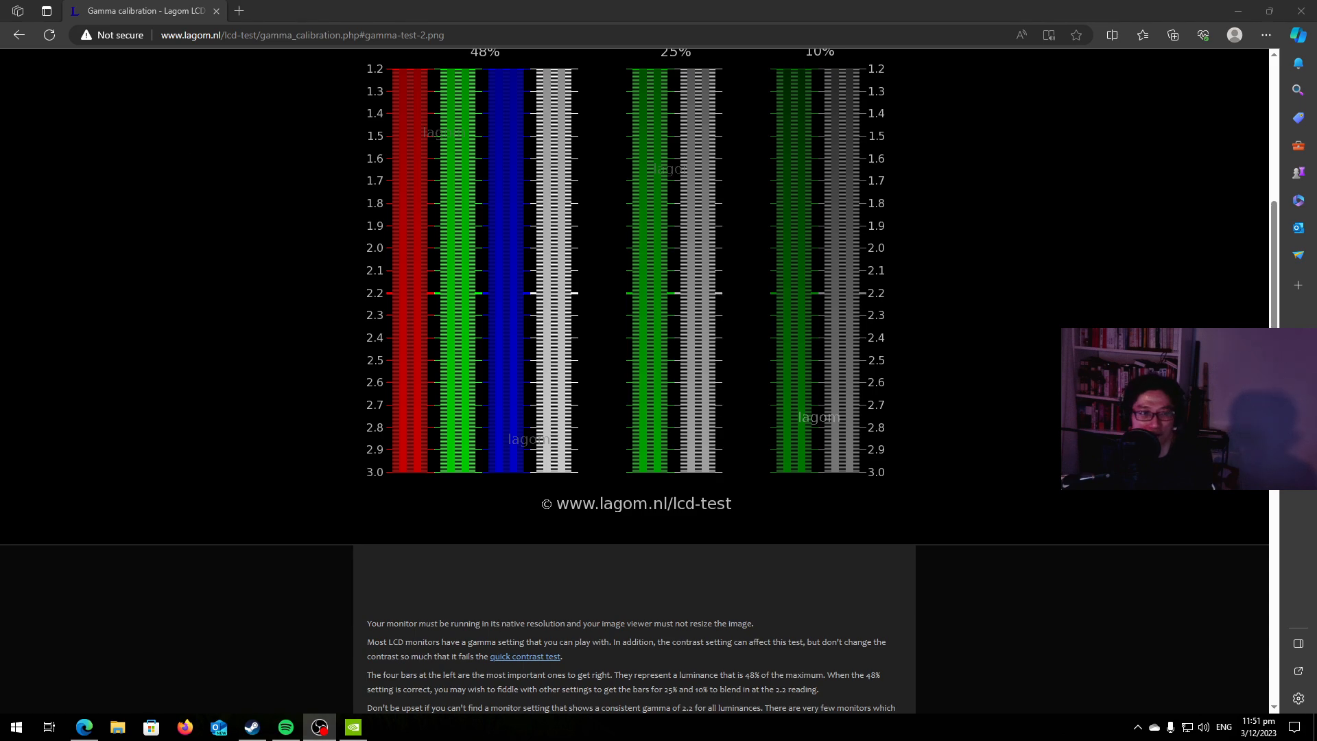
drag(0, 103, 654, 60)
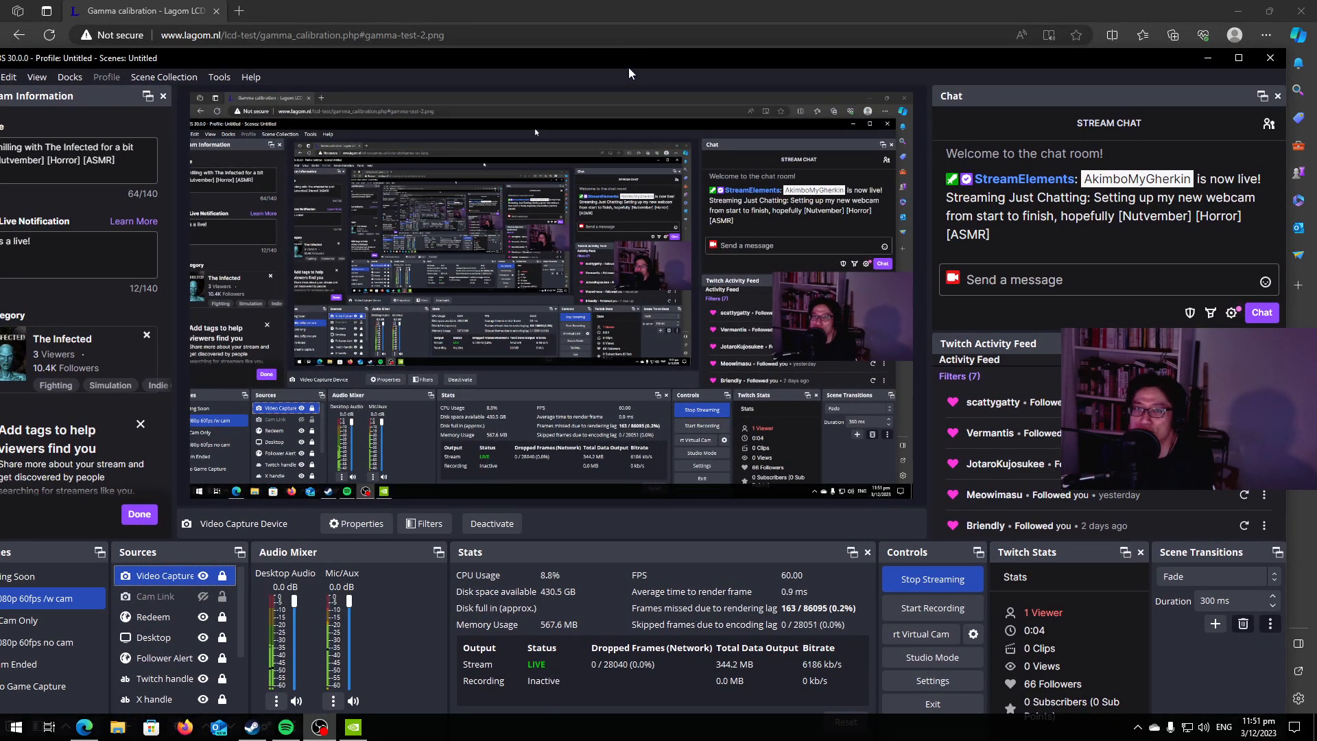
double_click(627, 64)
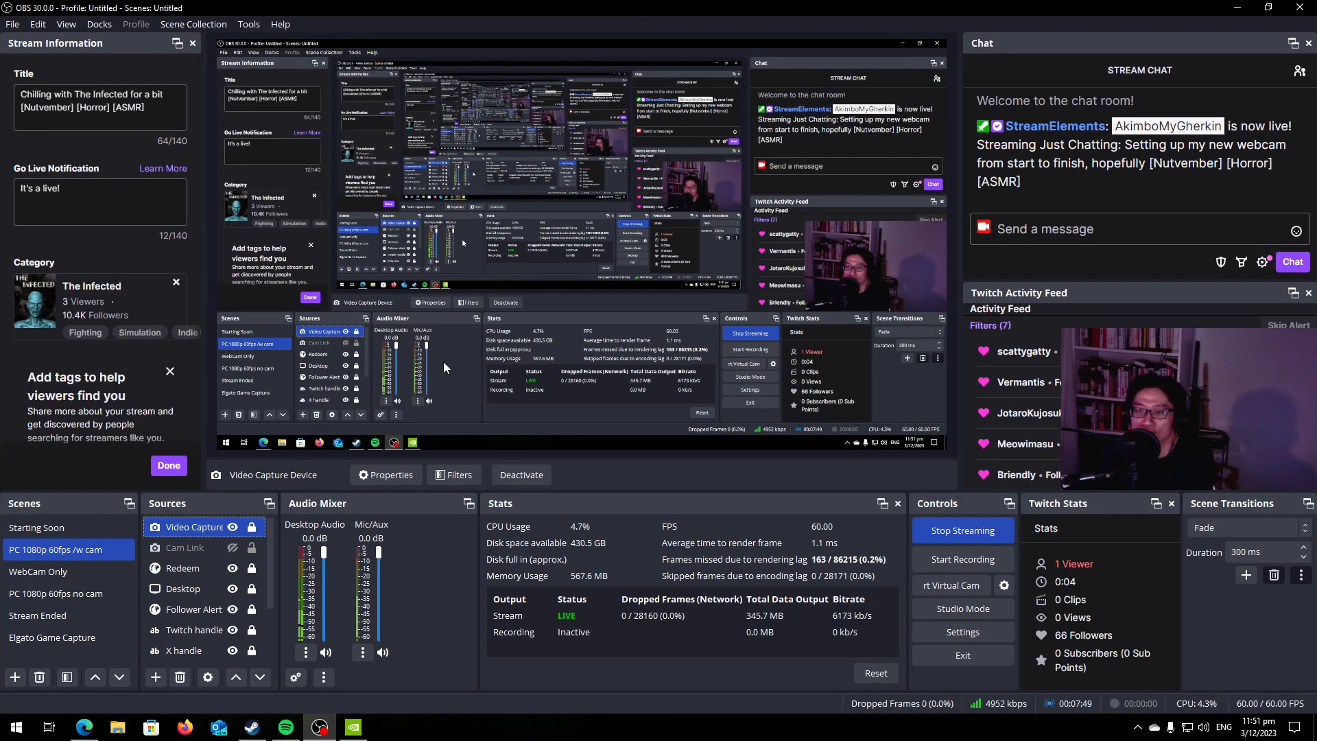
Open the video configuration of the Video Capture Device source and place its settings window below the webcam preview.
right_click(207, 531)
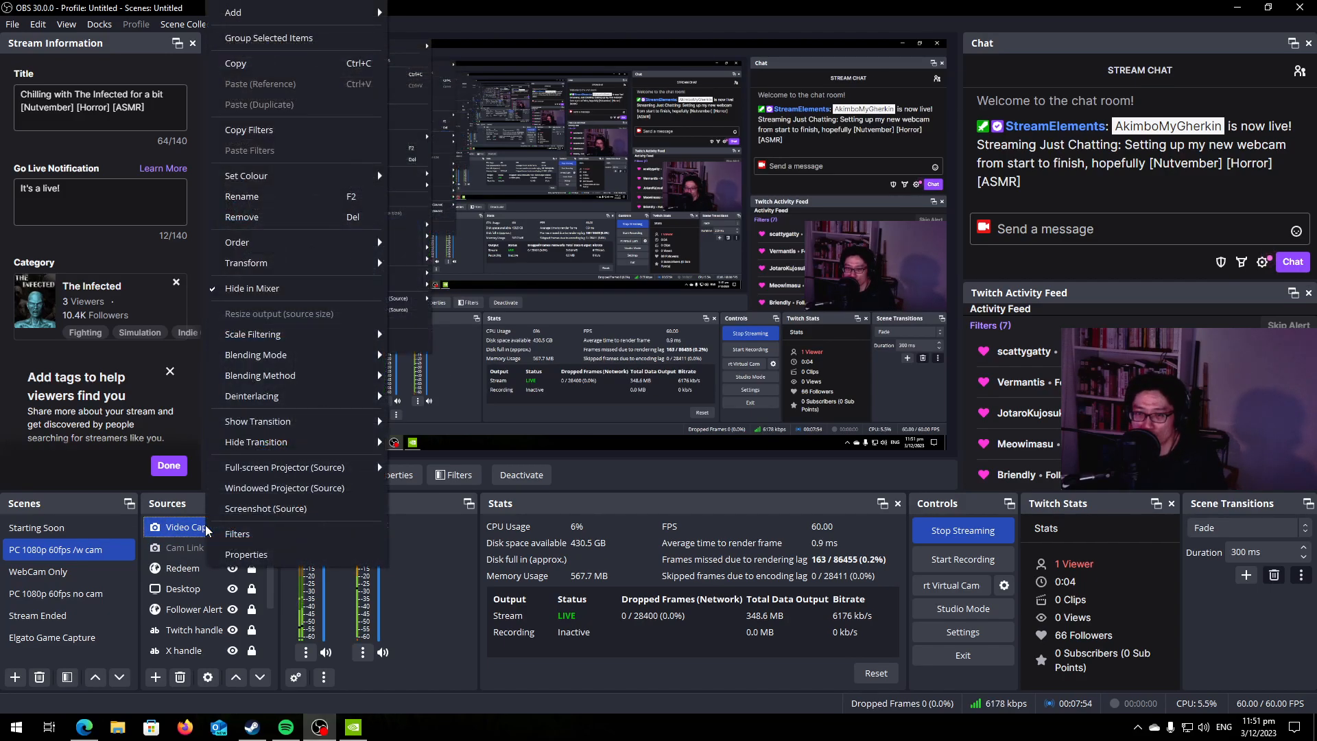
double_click(171, 528)
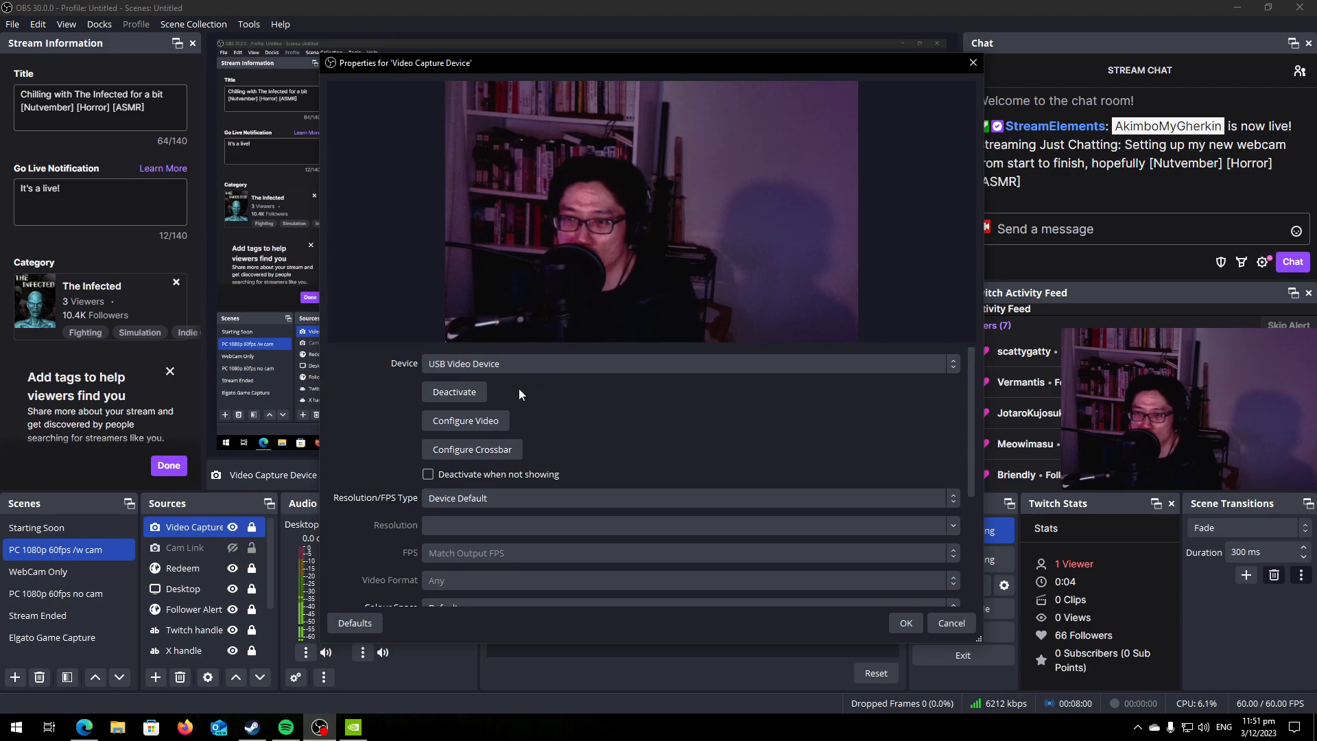
click(467, 421)
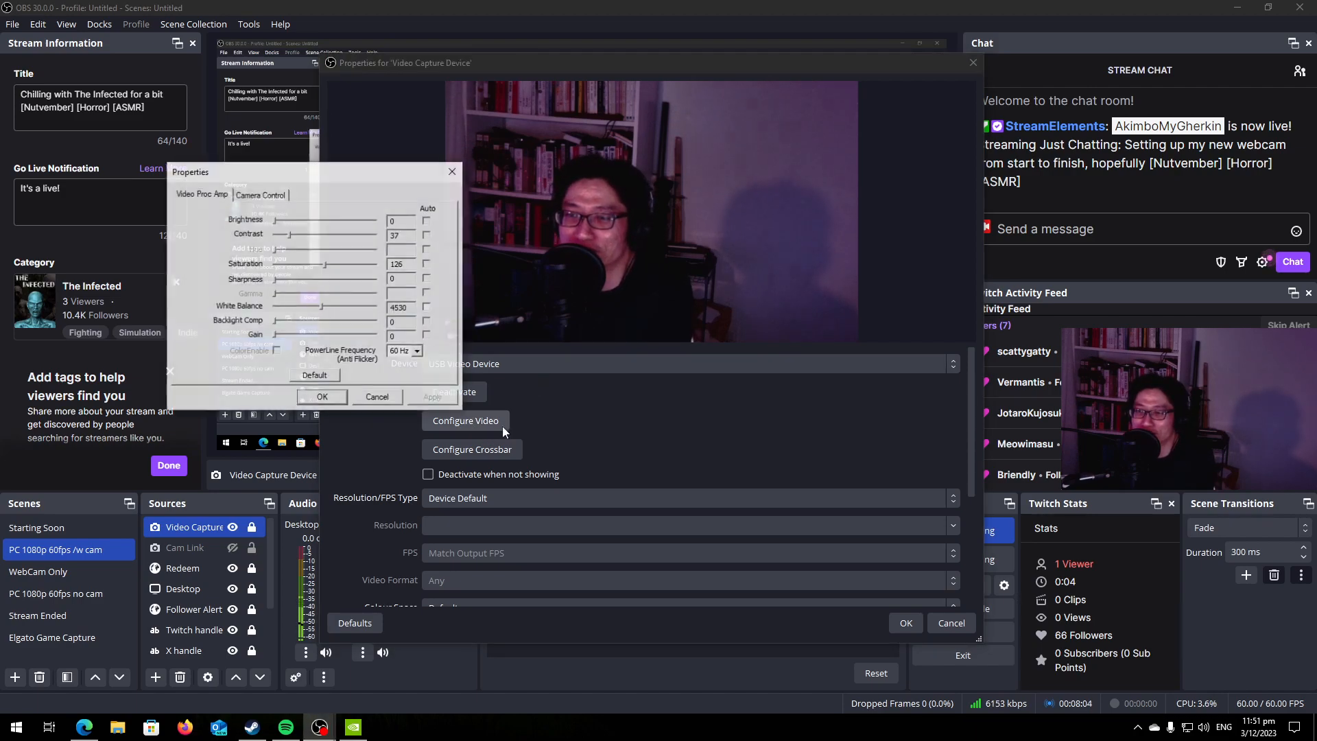
drag(288, 176, 526, 317)
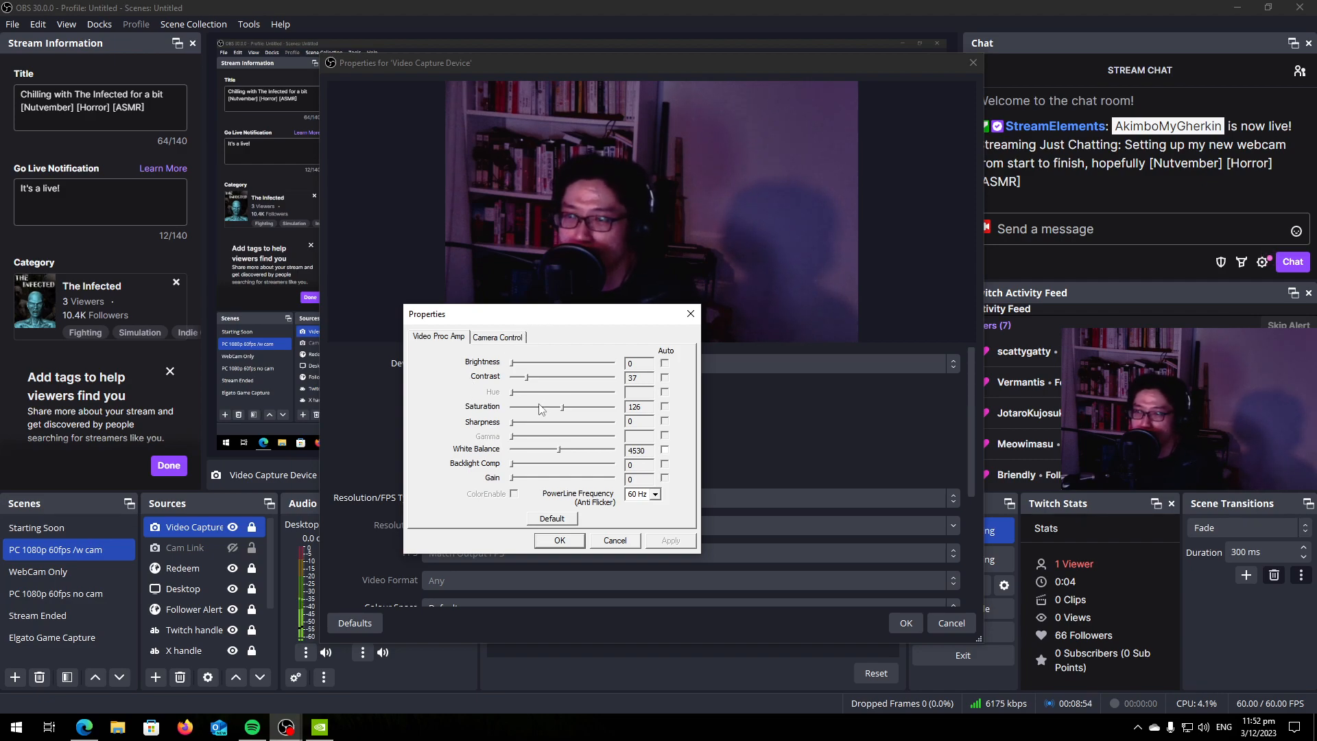
Set the webcam's focus to 256 in its camera controls and return to the Video Proc Amp settings.
click(500, 340)
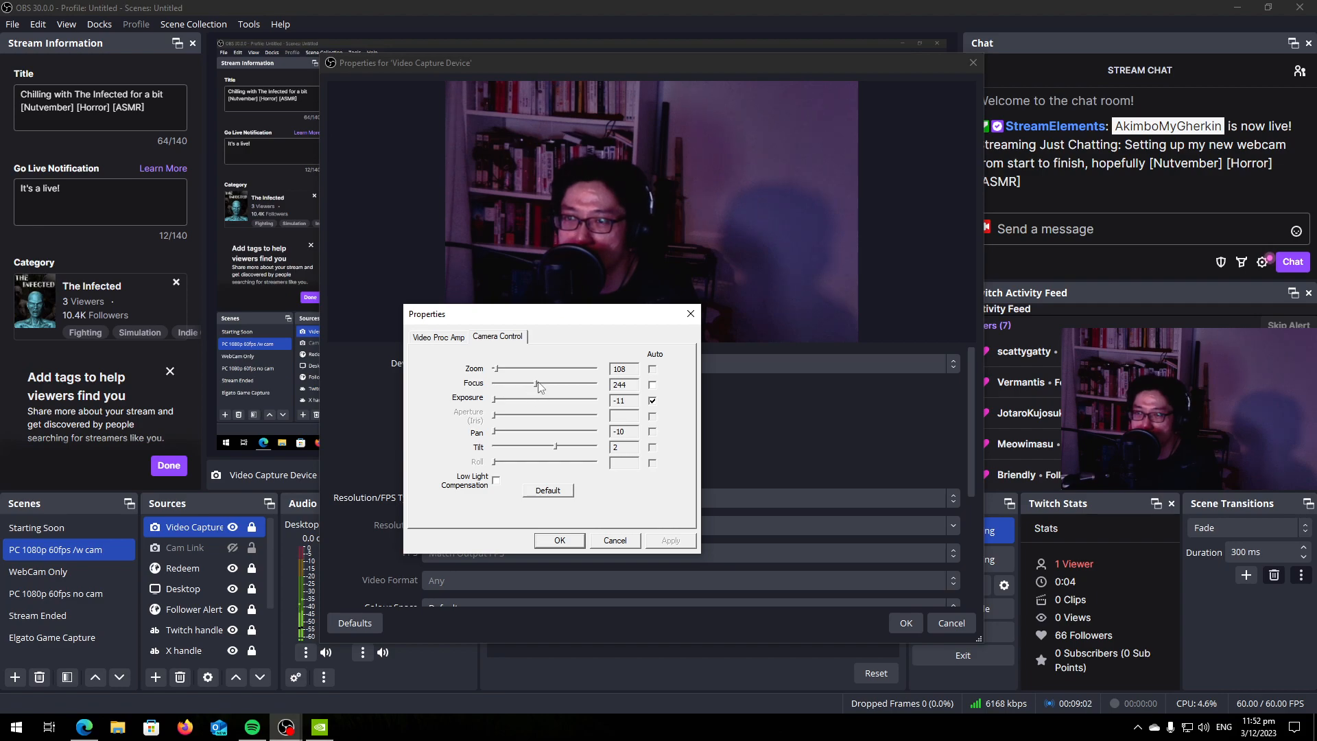
drag(538, 388, 538, 388)
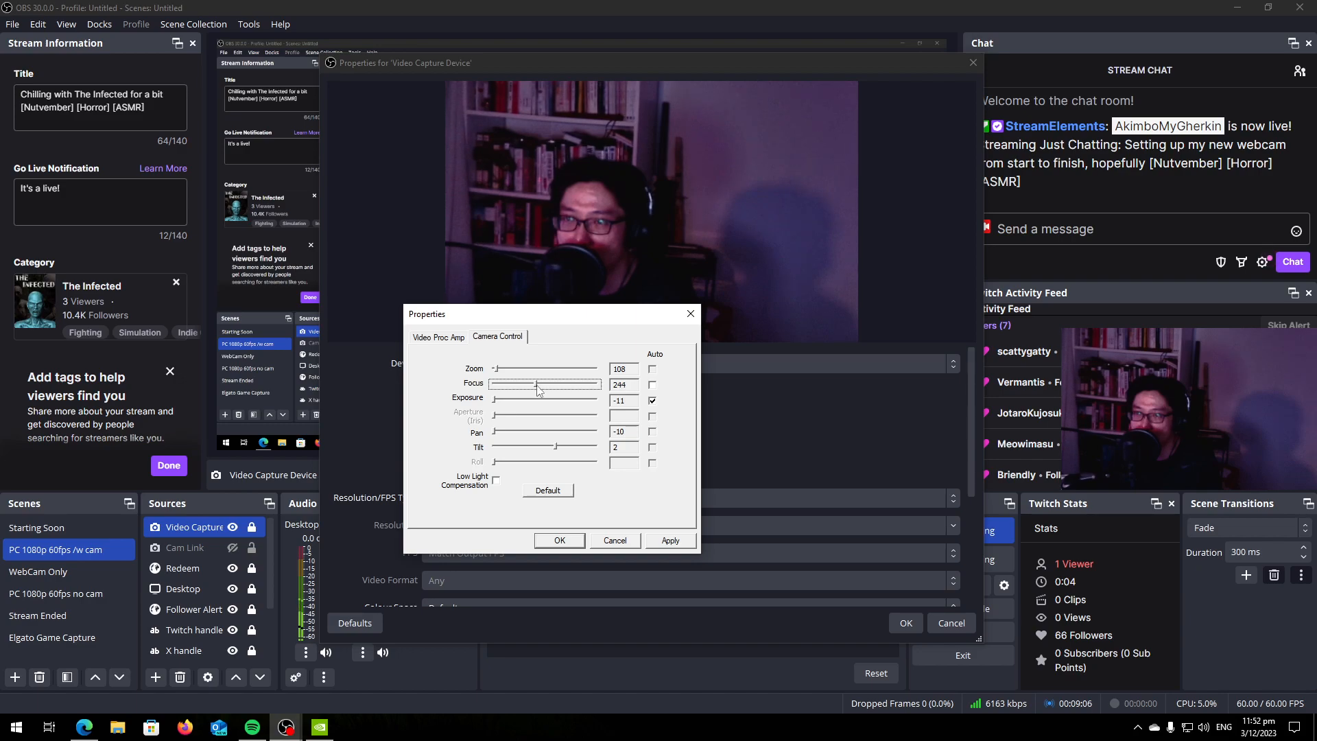
drag(539, 390, 537, 390)
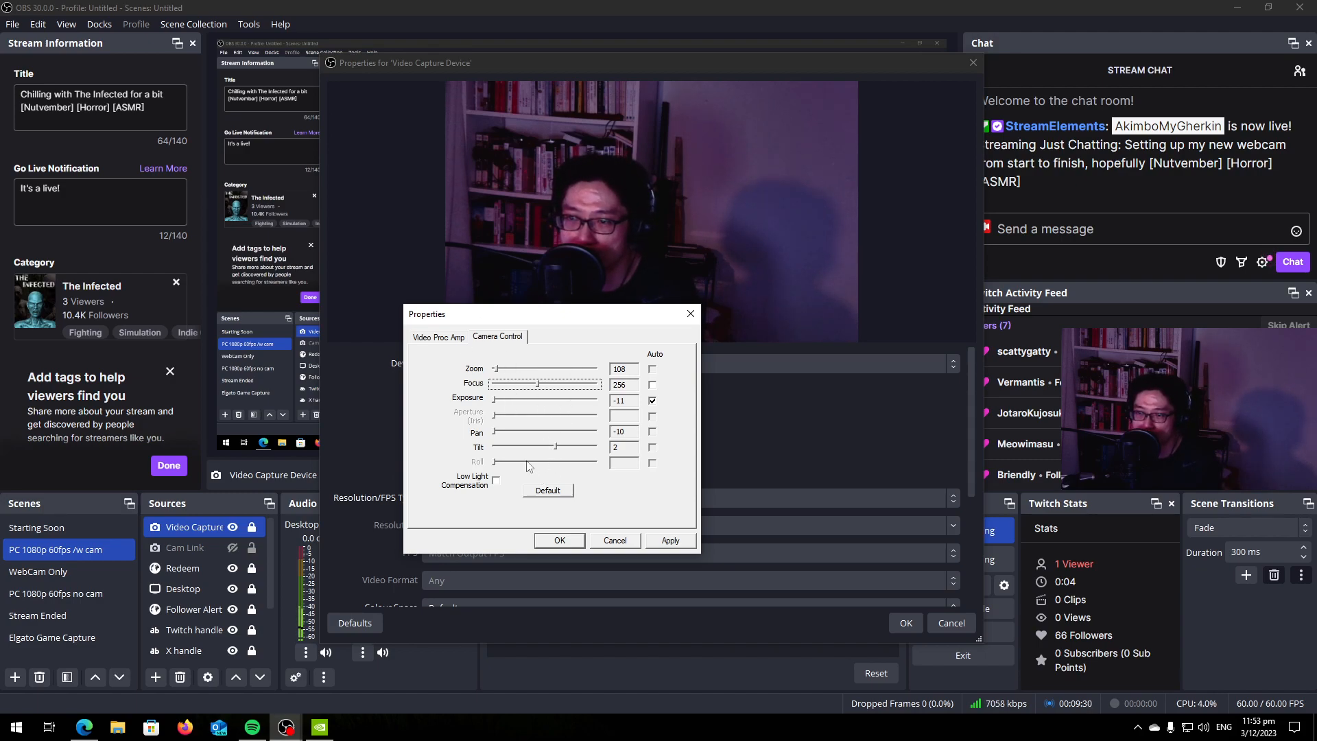
click(437, 337)
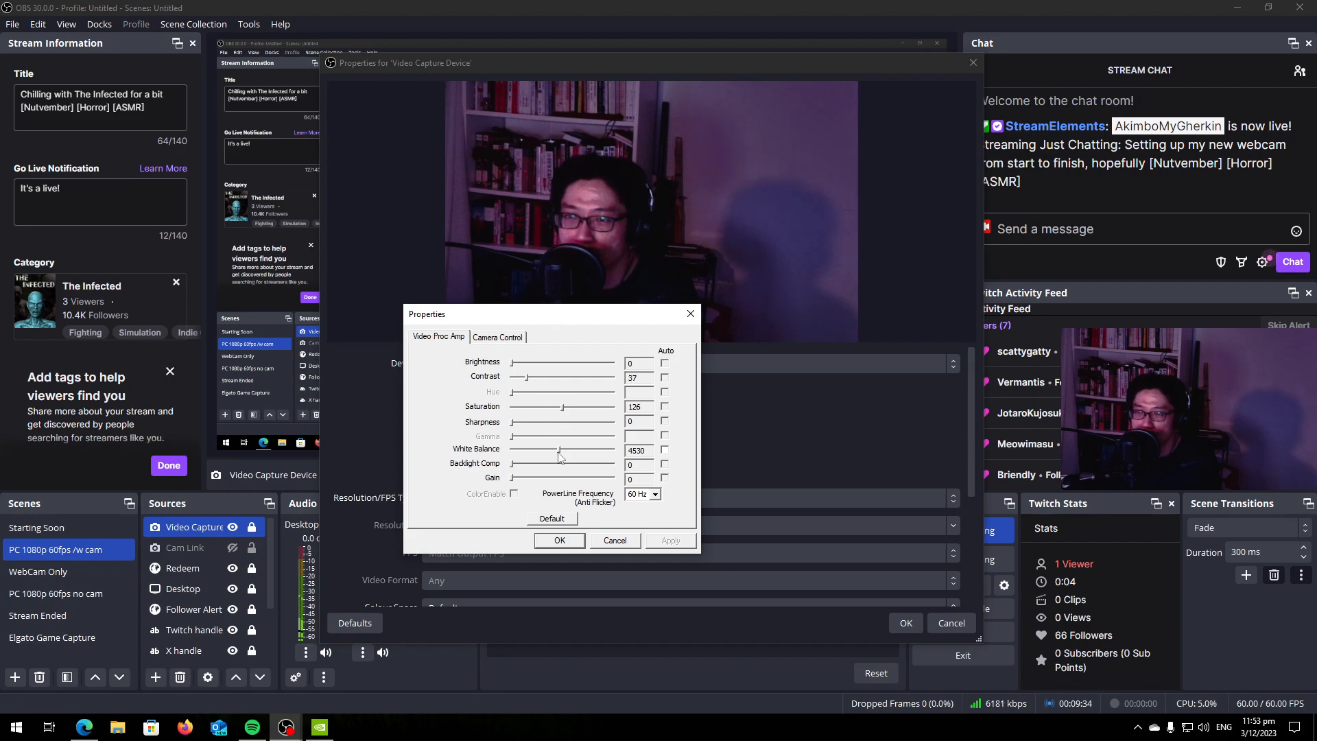
Set the webcam's saturation to 0, move the settings window off the preview, and reposition and enlarge the source properties window.
drag(562, 410, 487, 415)
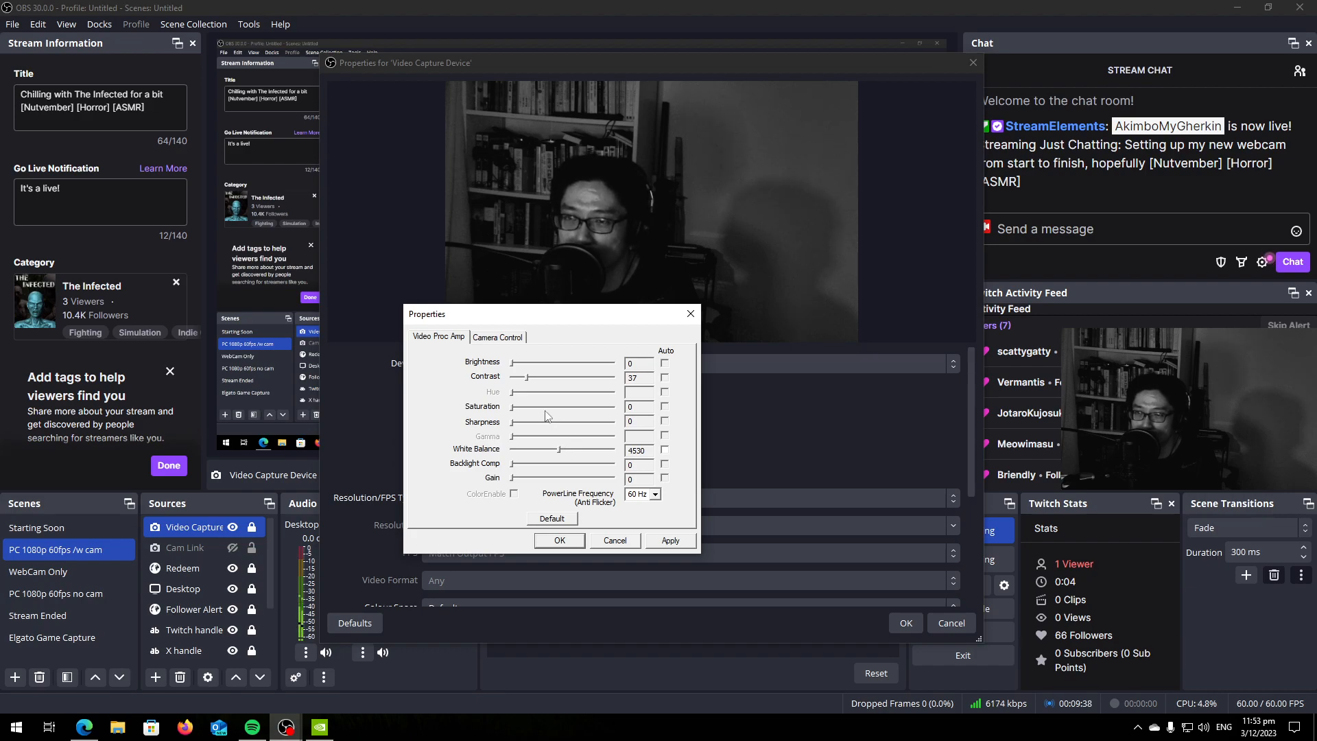
drag(556, 320, 987, 398)
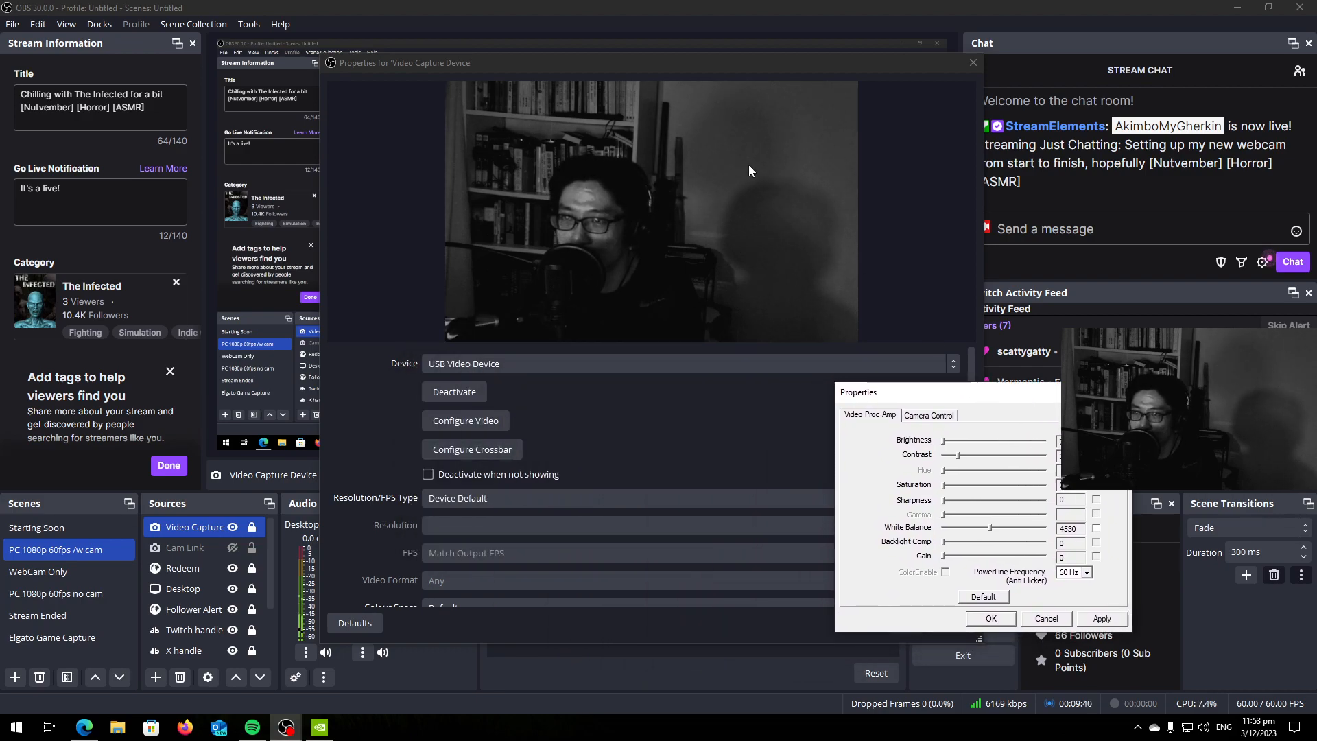
drag(337, 70, 48, 29)
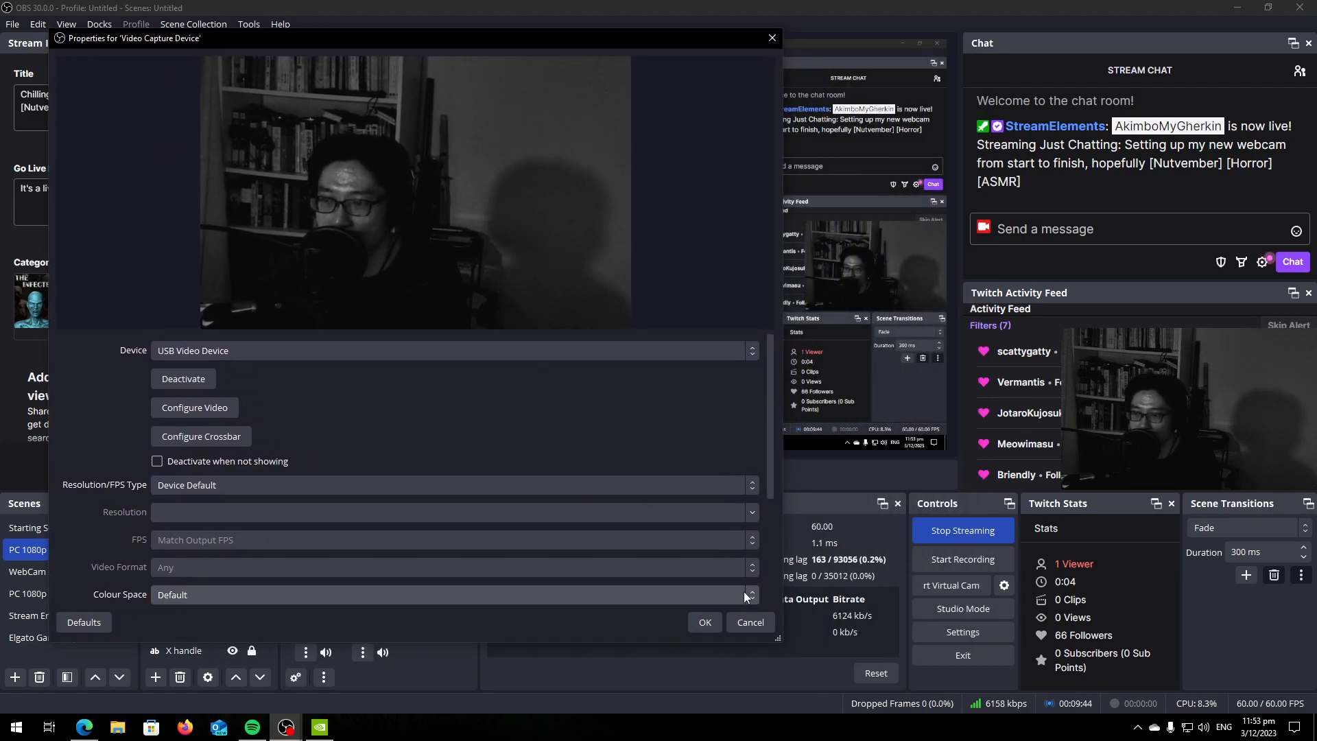
drag(780, 636, 859, 688)
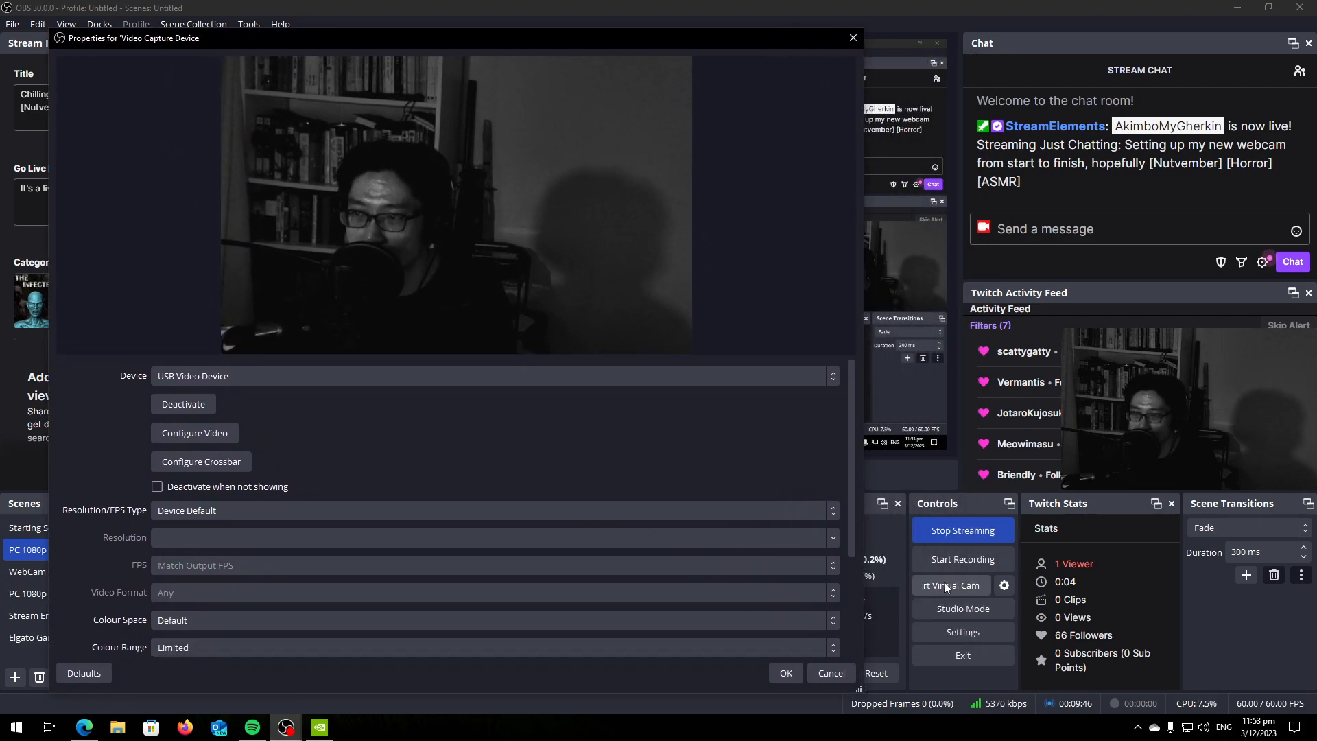
Bring the webcam settings window forward, move it between displays to judge the picture, and set brightness to 255 and contrast to 0.
click(285, 727)
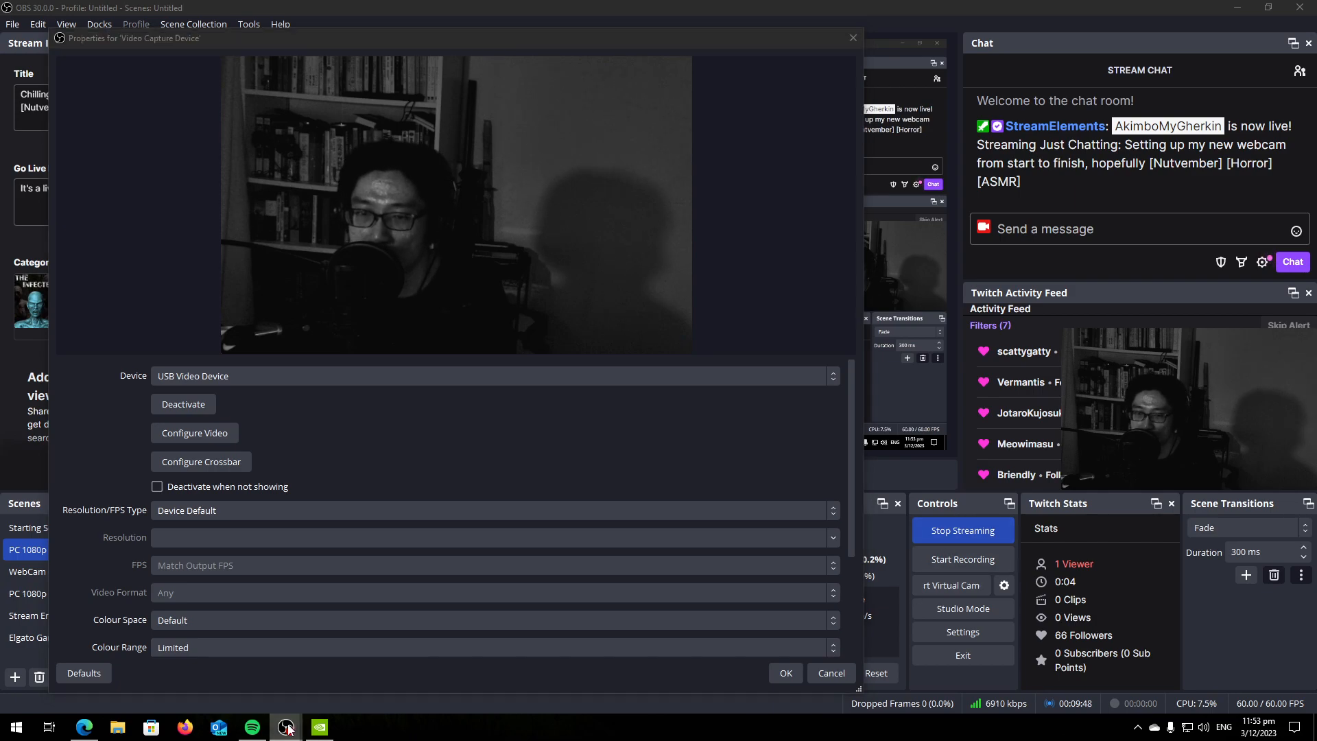
click(360, 670)
drag(914, 396, 1316, 384)
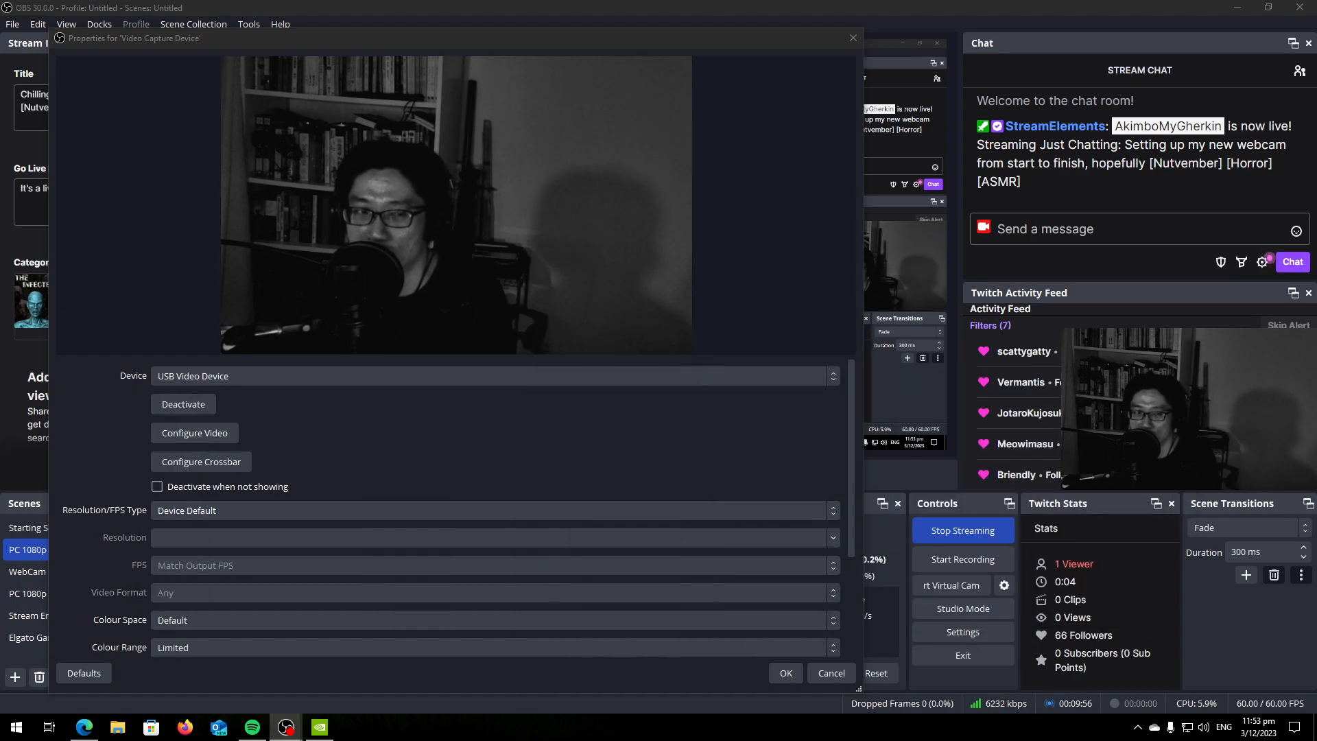
drag(0, 219, 0, 343)
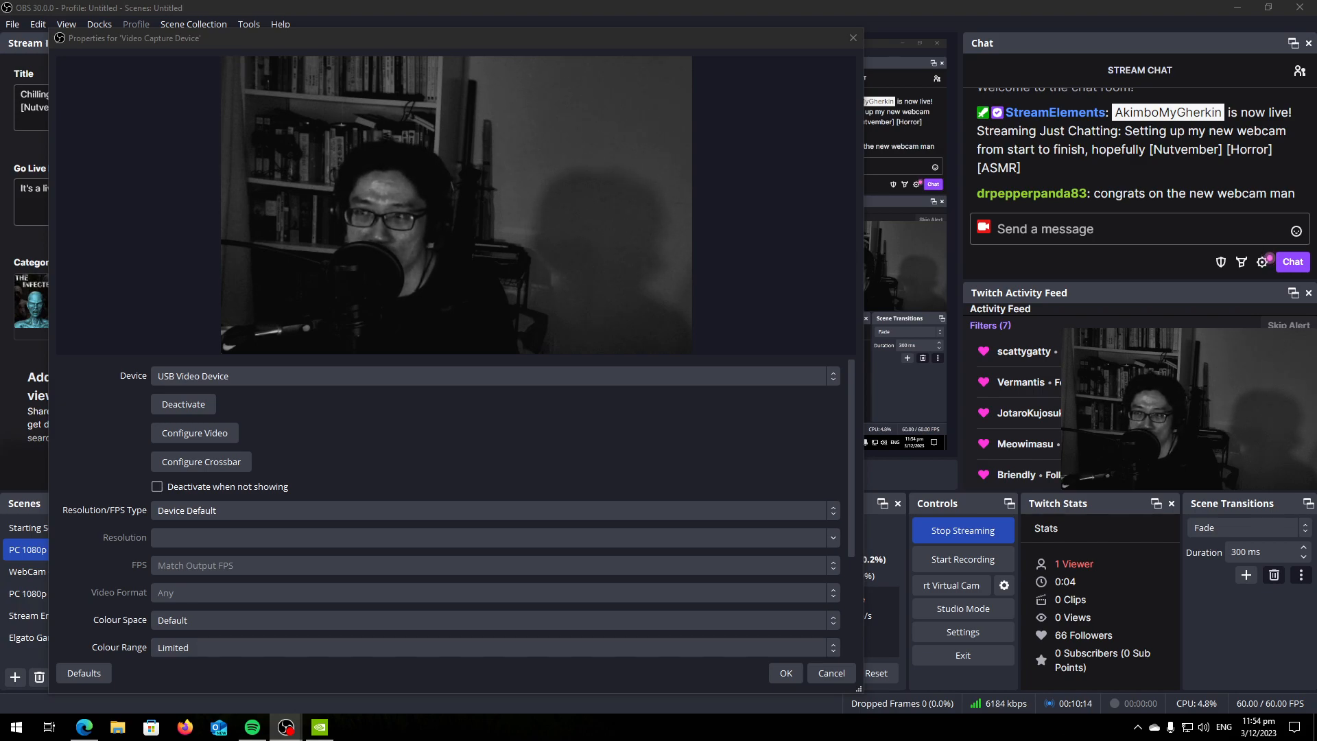
drag(0, 248, 0, 289)
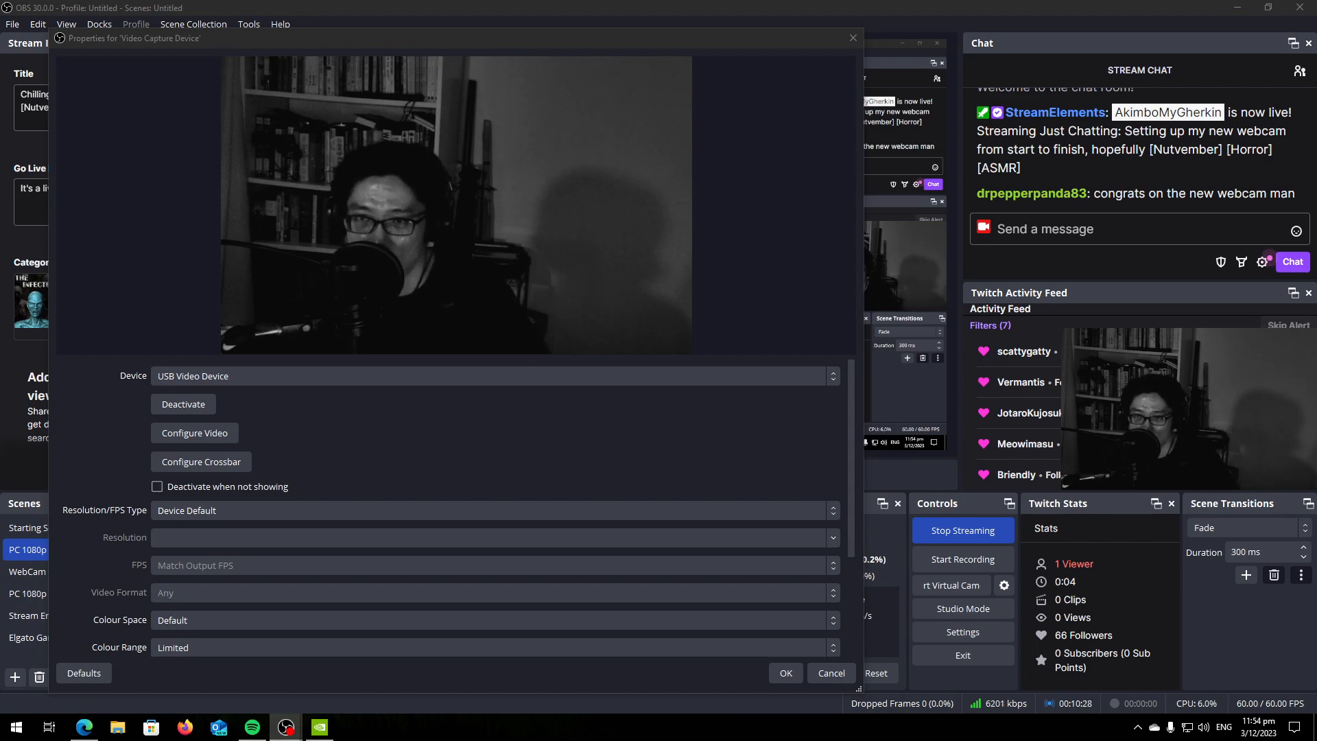
drag(0, 199, 567, 210)
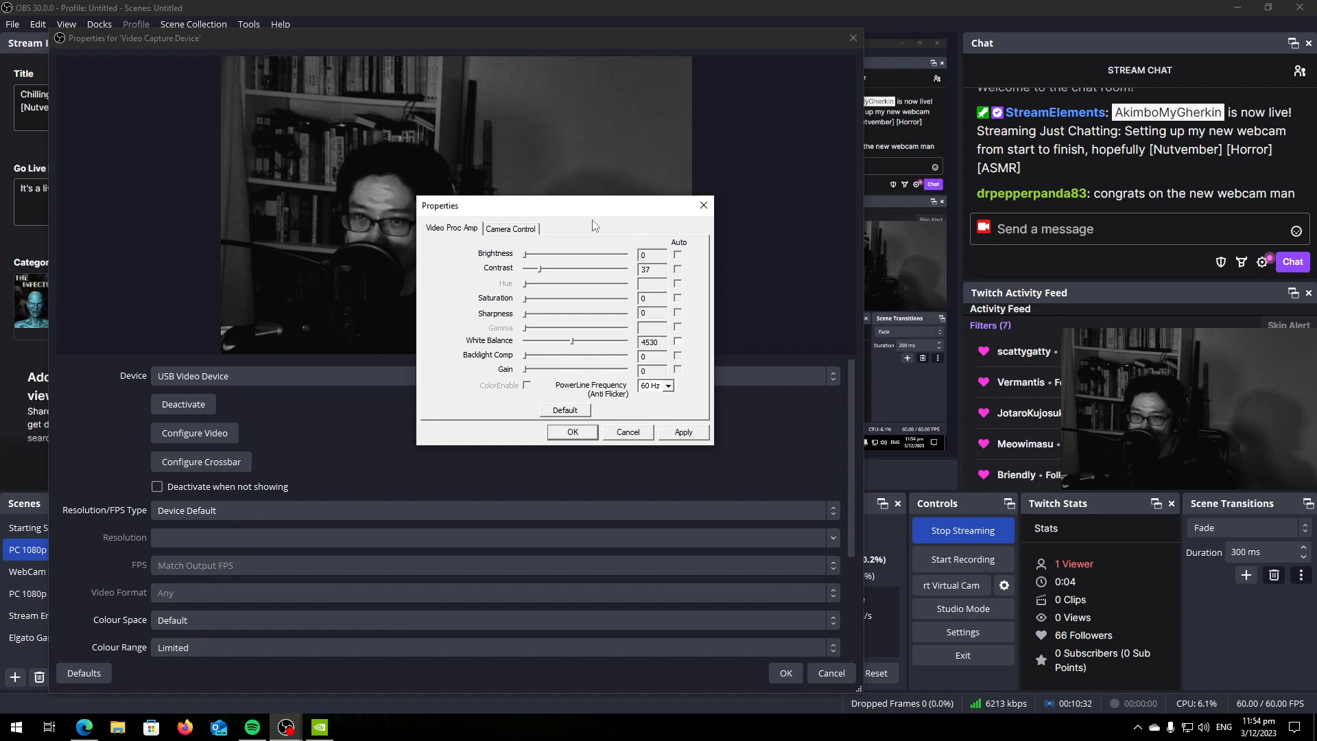
drag(594, 210, 0, 275)
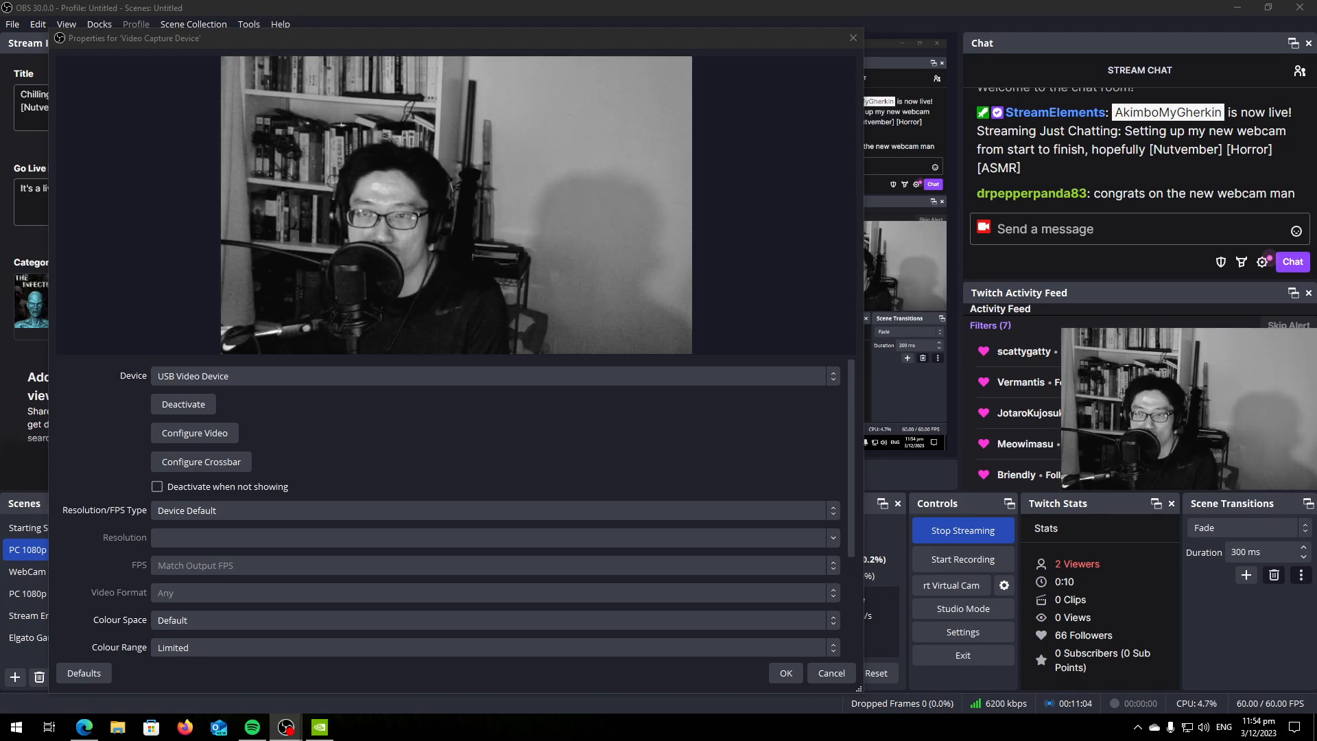
drag(433, 284, 630, 363)
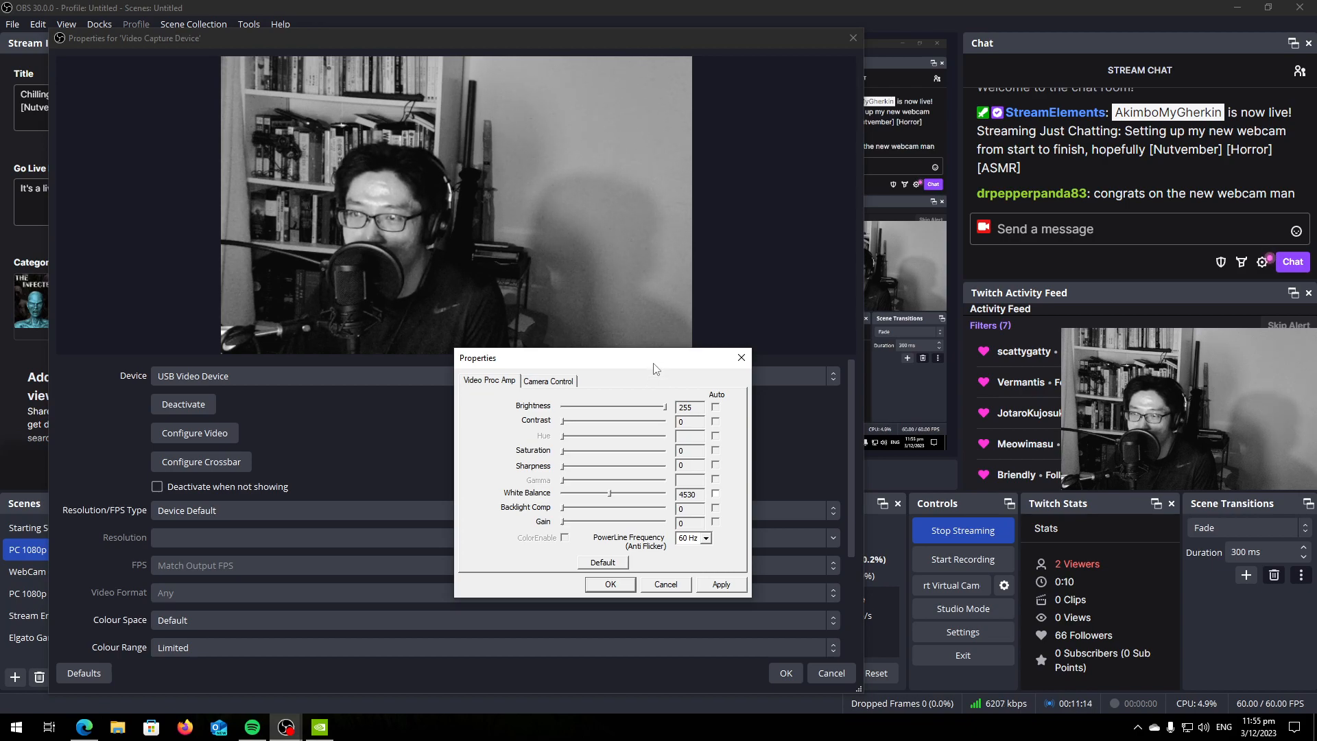
Set the white balance to 3240 using a temporary saturation of 151, and return the saturation to 0.
drag(564, 452, 624, 461)
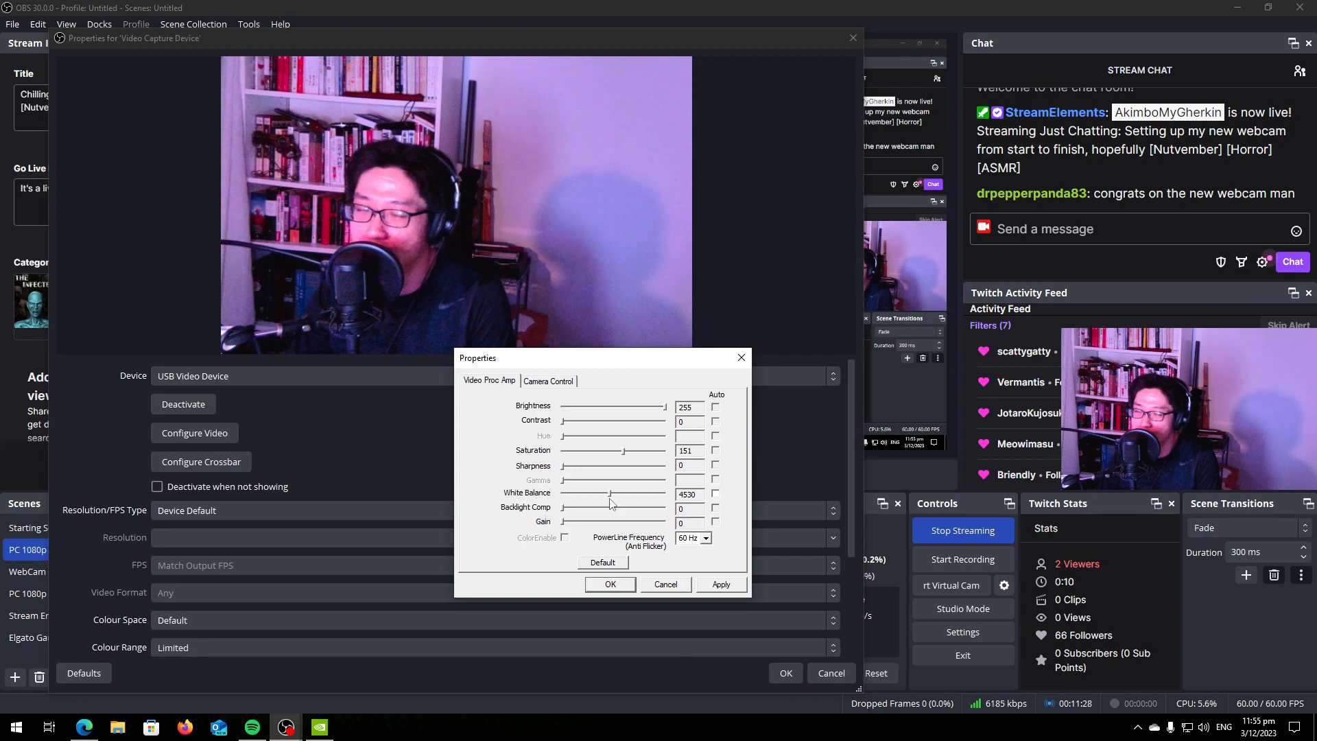
drag(610, 495, 585, 496)
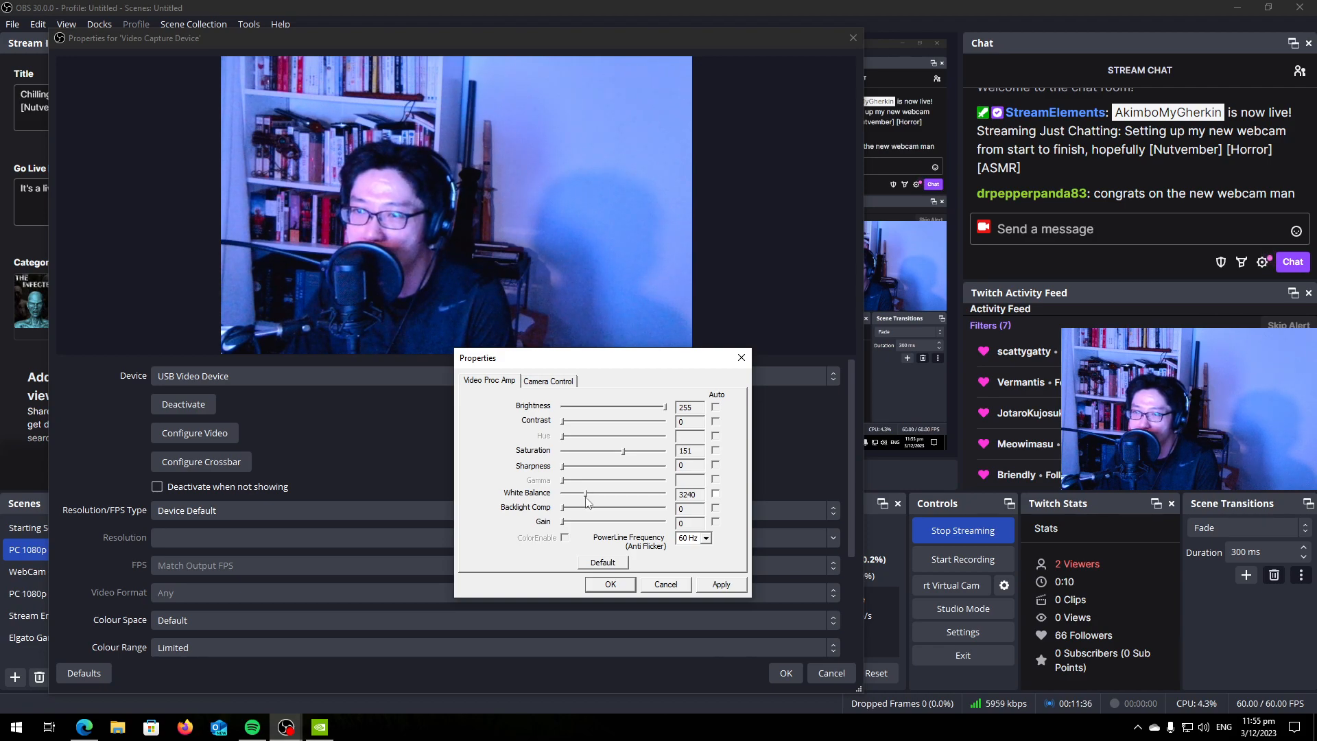
mouse_move(587, 501)
mouse_down()
mouse_move(574, 502)
mouse_move(669, 508)
mouse_move(588, 505)
mouse_up()
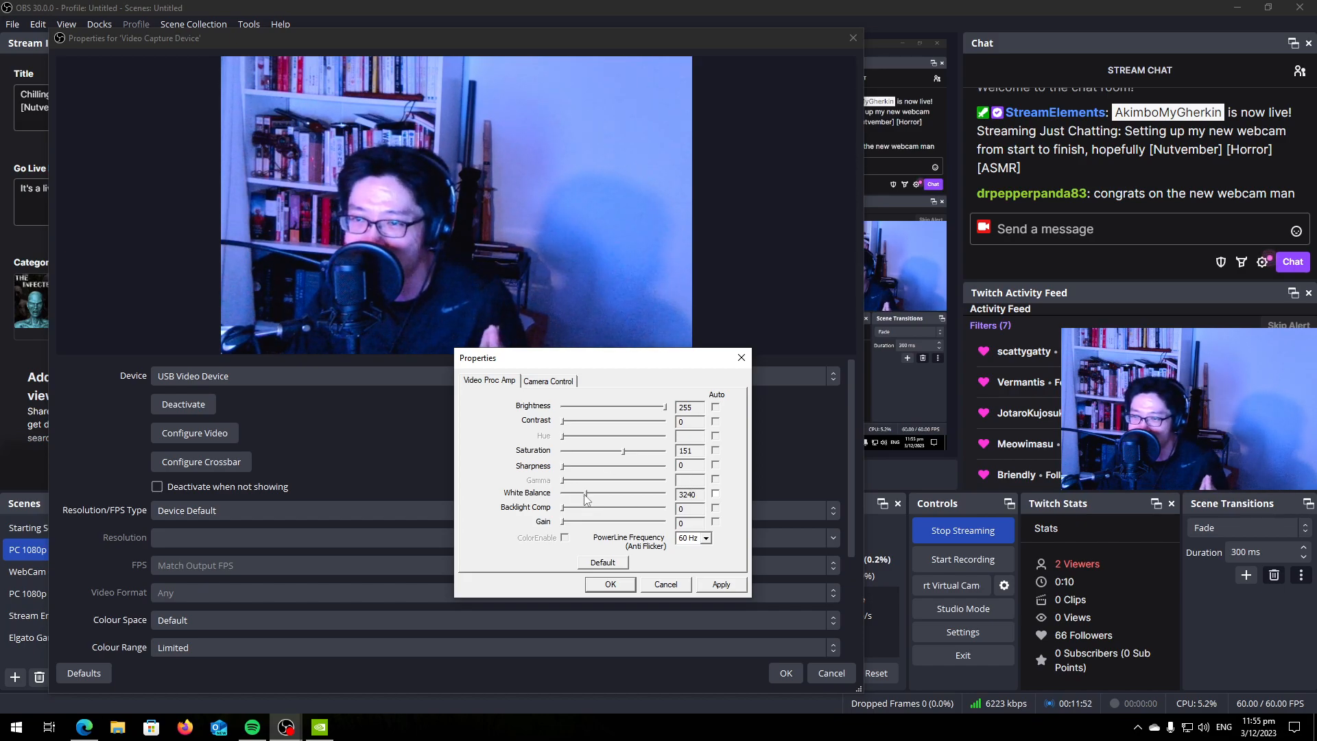
drag(625, 454, 520, 463)
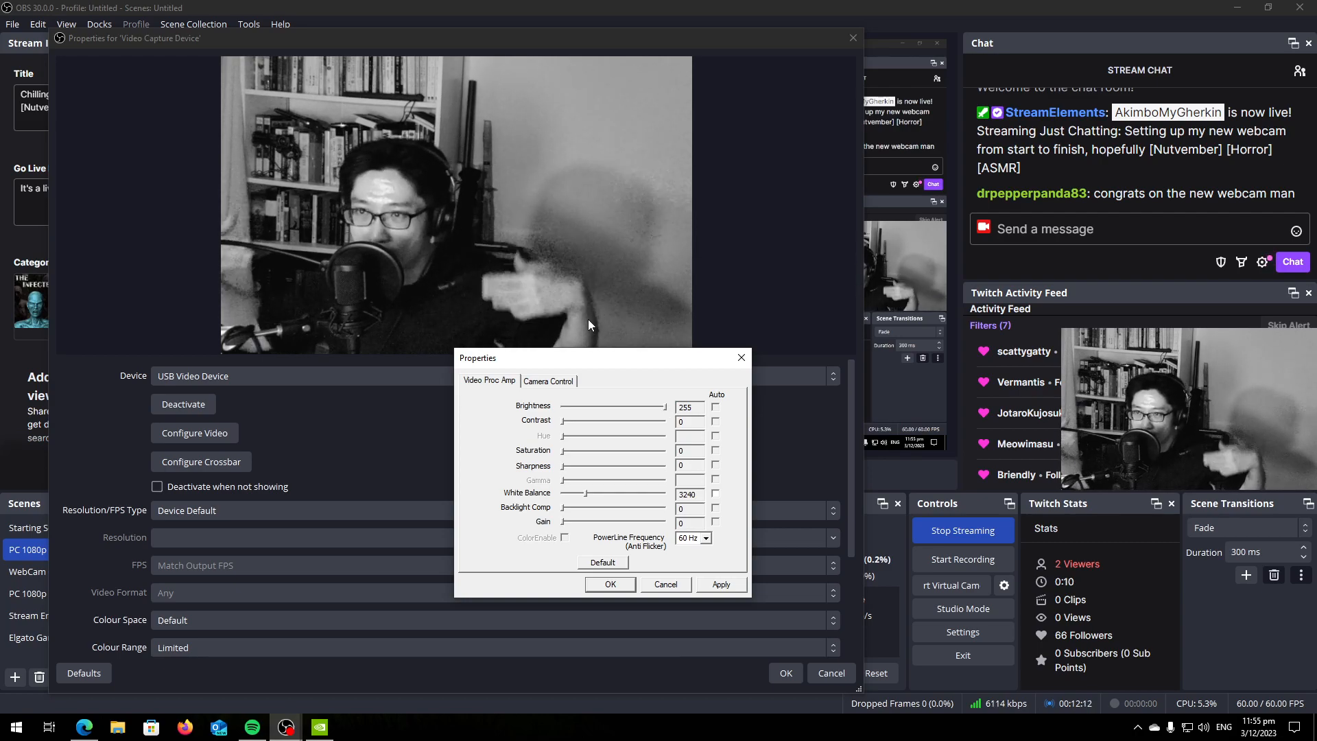
Lower the brightness to 160 and refine it to 145 with contrast at 131, comparing the picture on the other display.
click(632, 407)
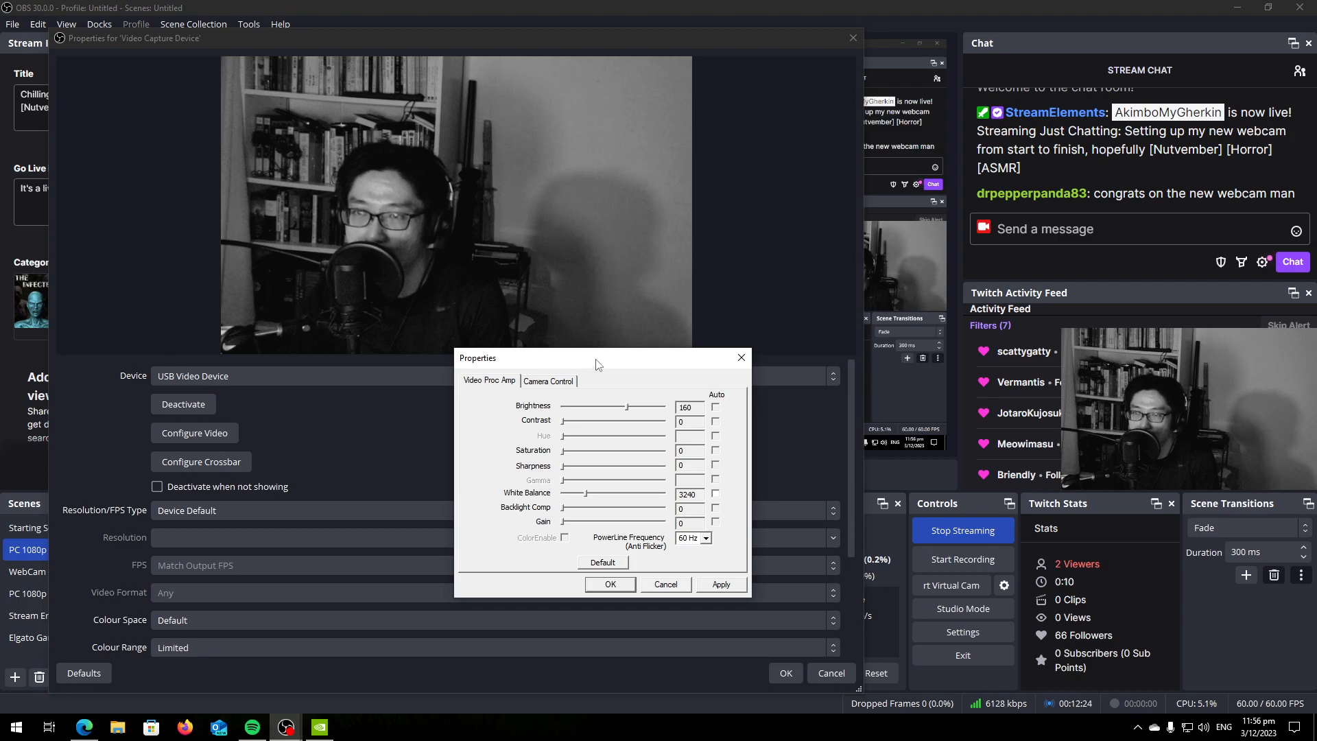
drag(595, 359, 0, 333)
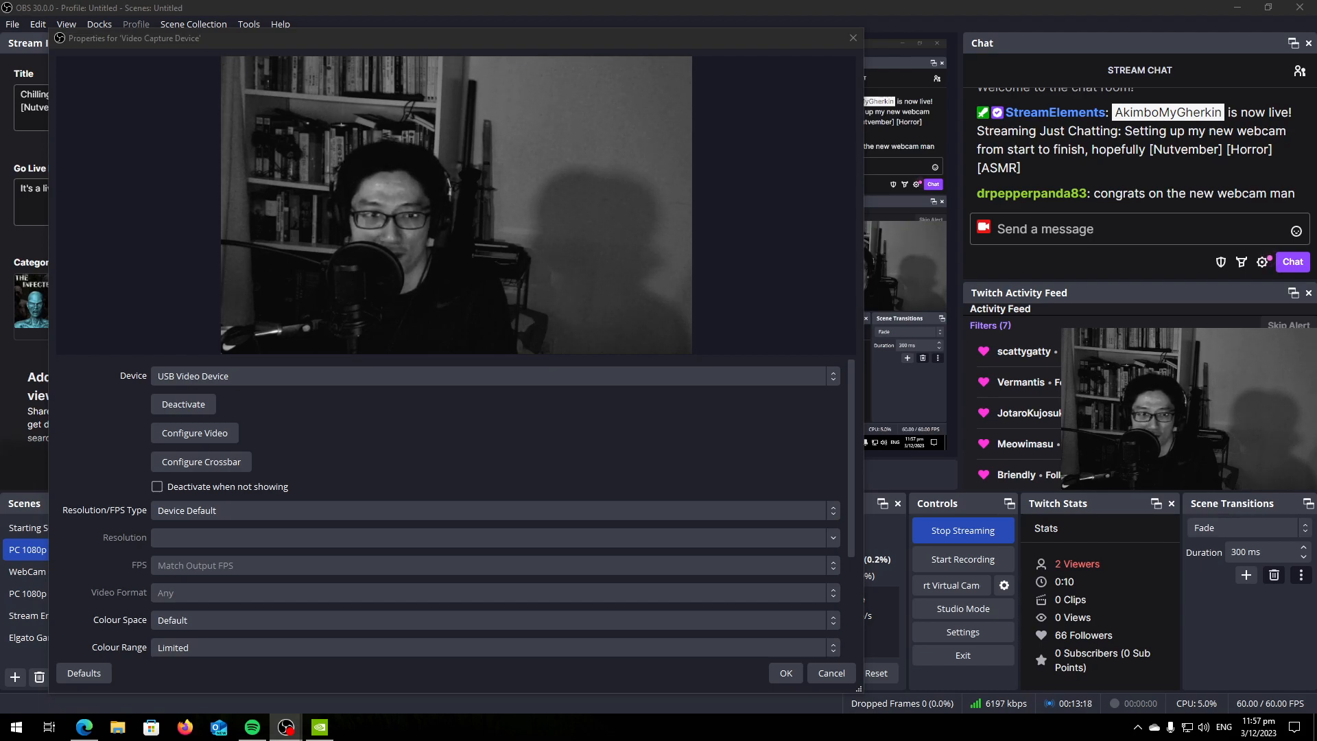
drag(413, 274, 618, 389)
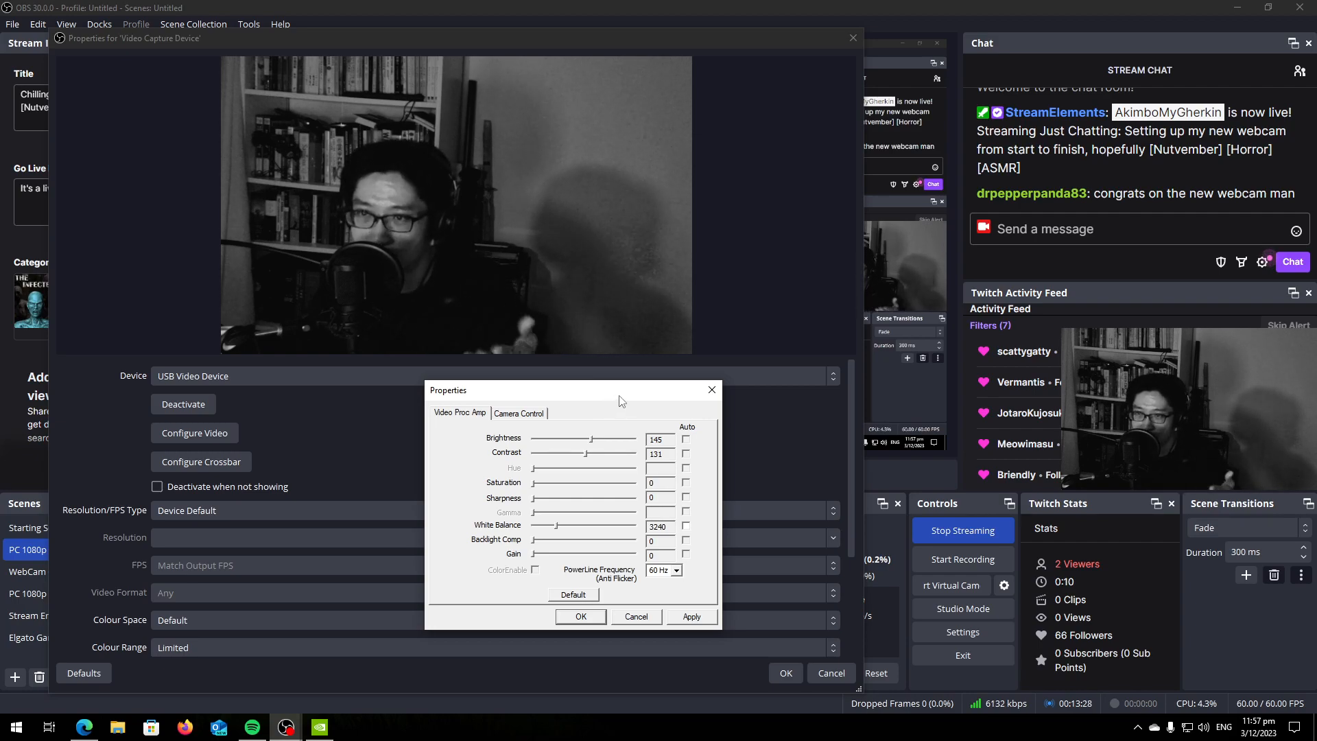
drag(619, 396, 0, 396)
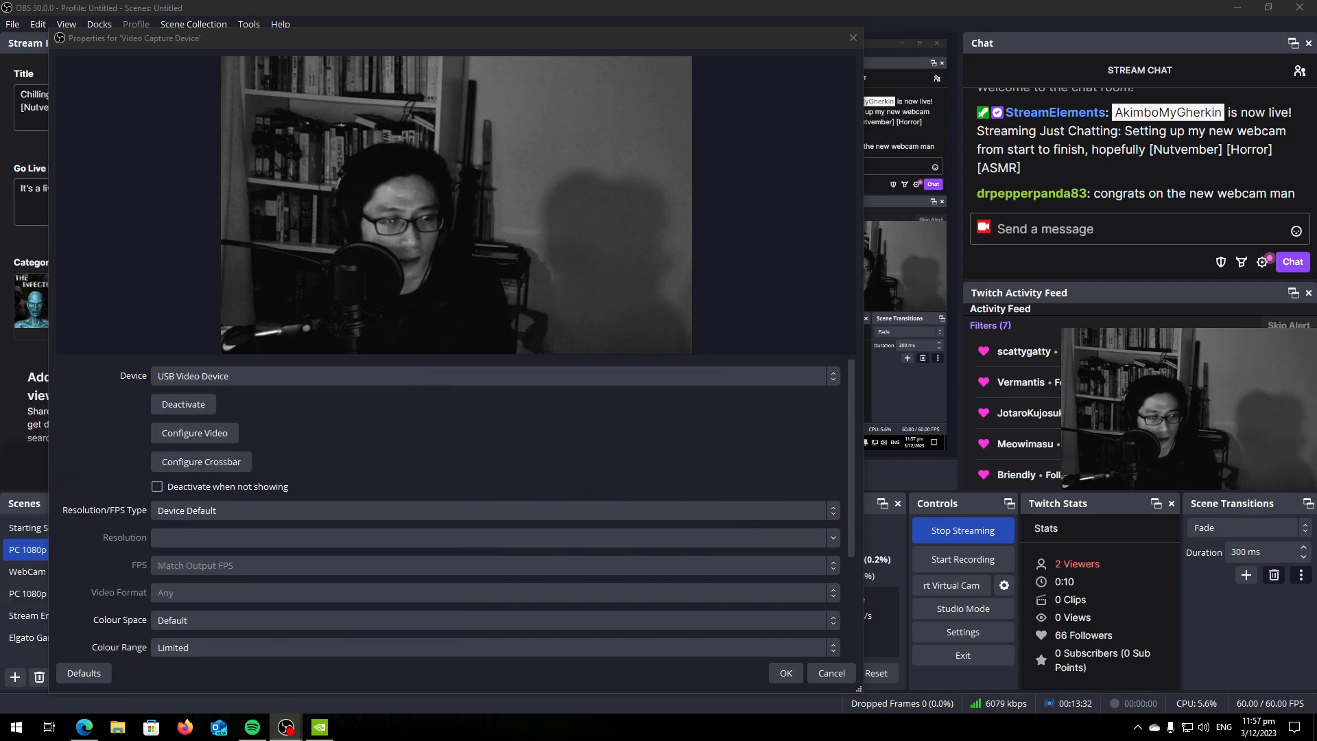
Place the webcam settings window below the preview, try a sharpness of 26, and return it to 0.
drag(204, 248, 407, 384)
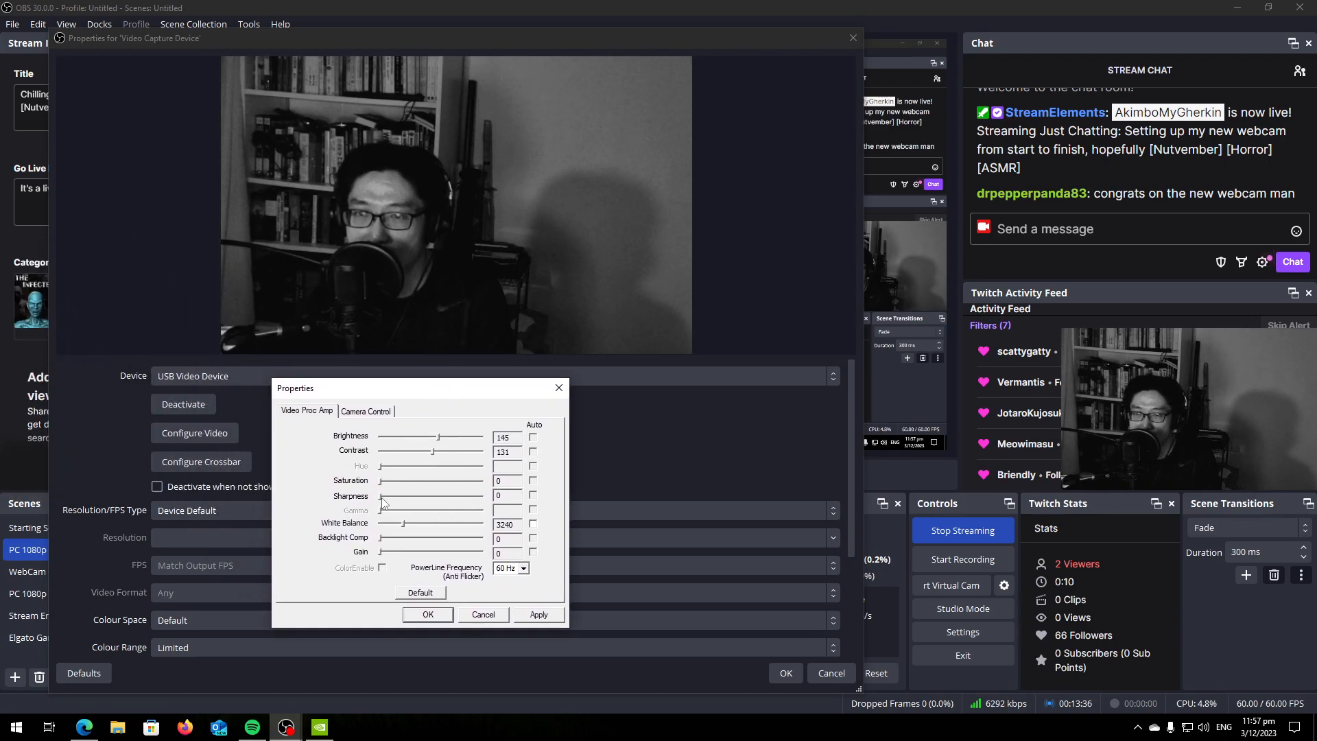
drag(382, 499, 404, 519)
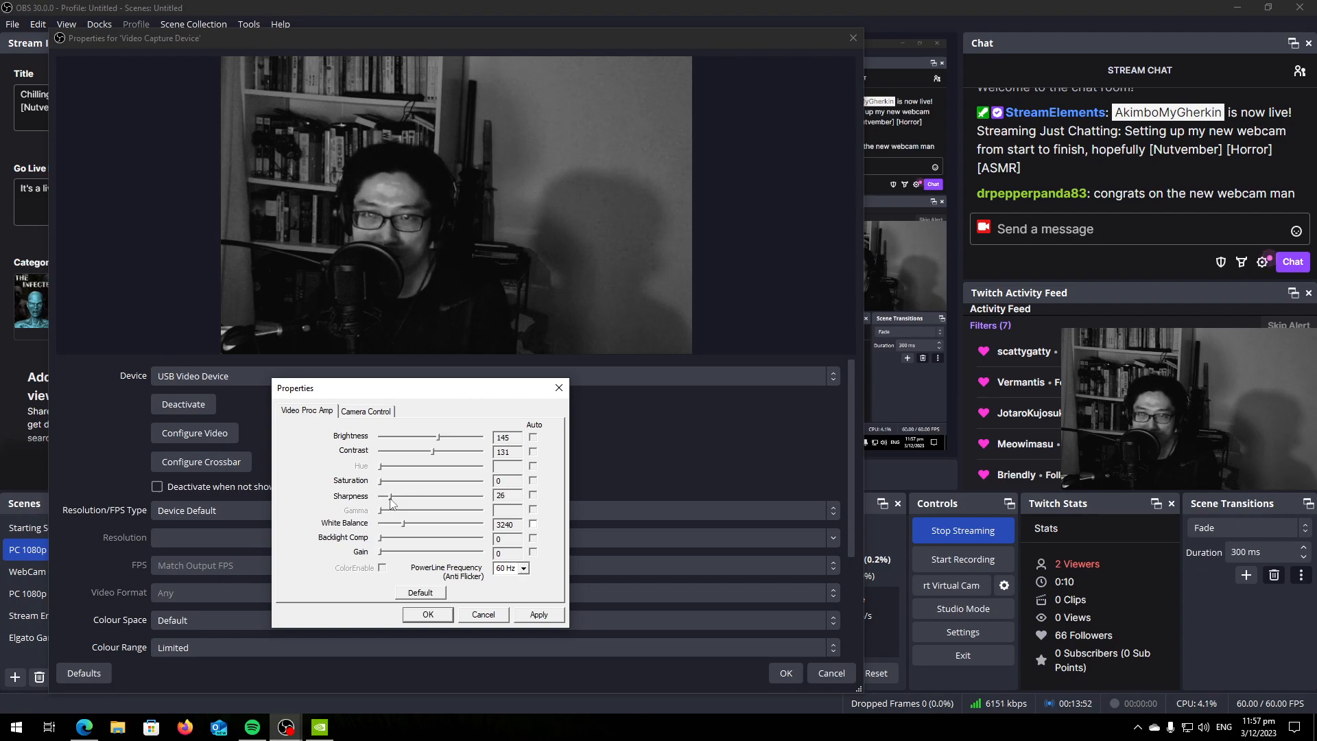
drag(391, 499, 450, 508)
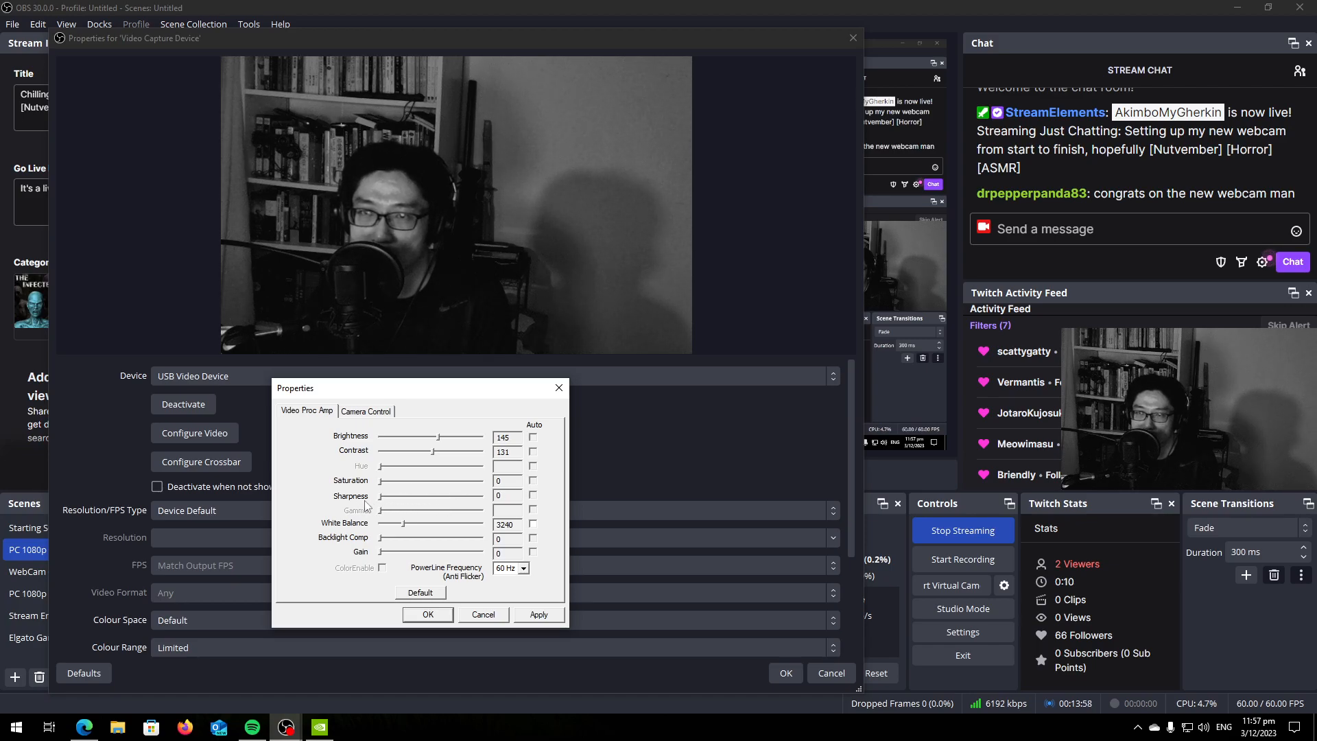
Set the webcam's focus to 260 in its camera controls, return to the Video Proc Amp settings and close the settings window.
click(365, 411)
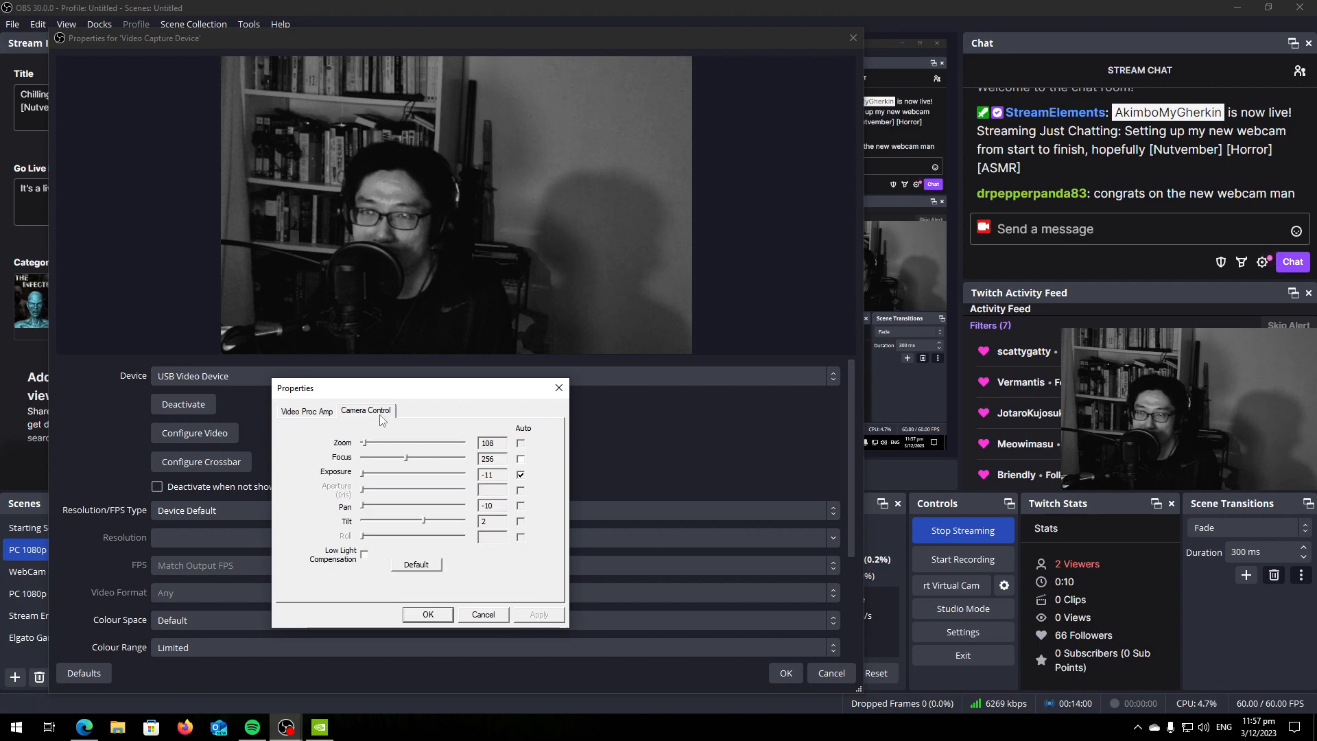
click(406, 464)
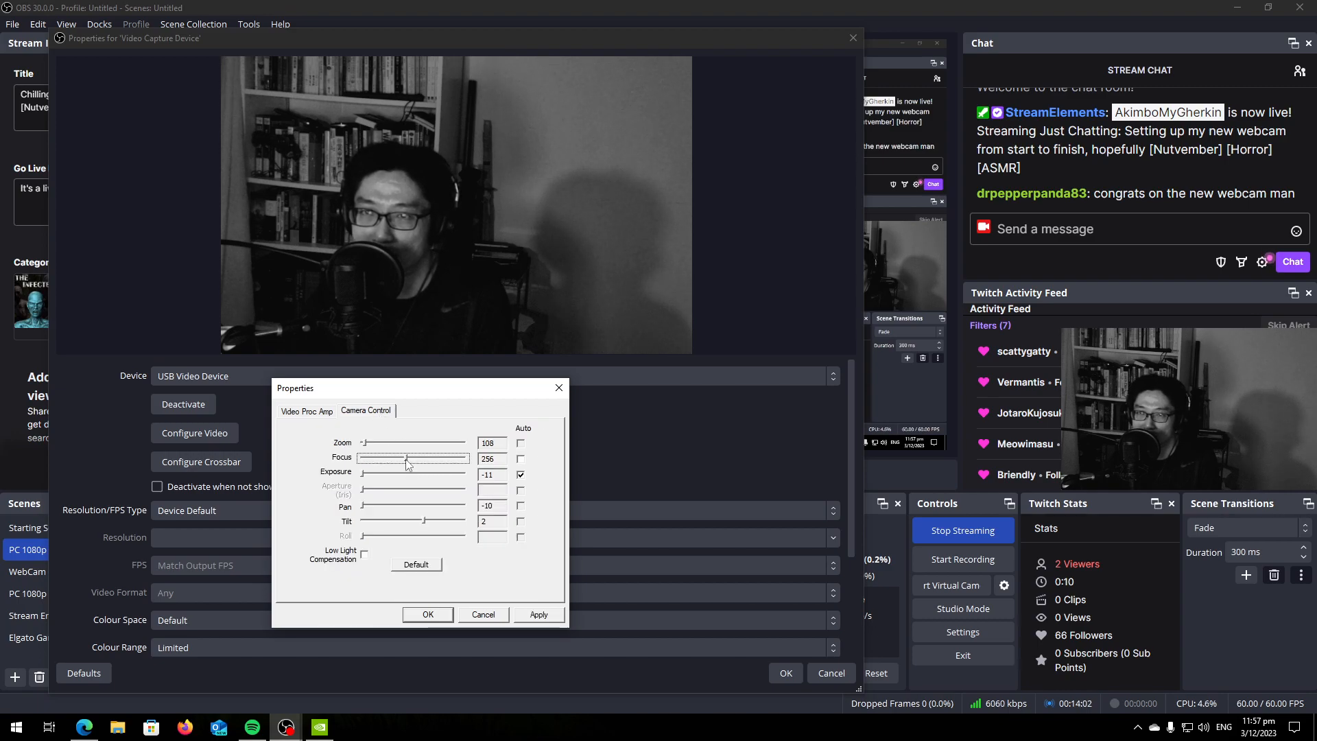
drag(411, 465, 408, 470)
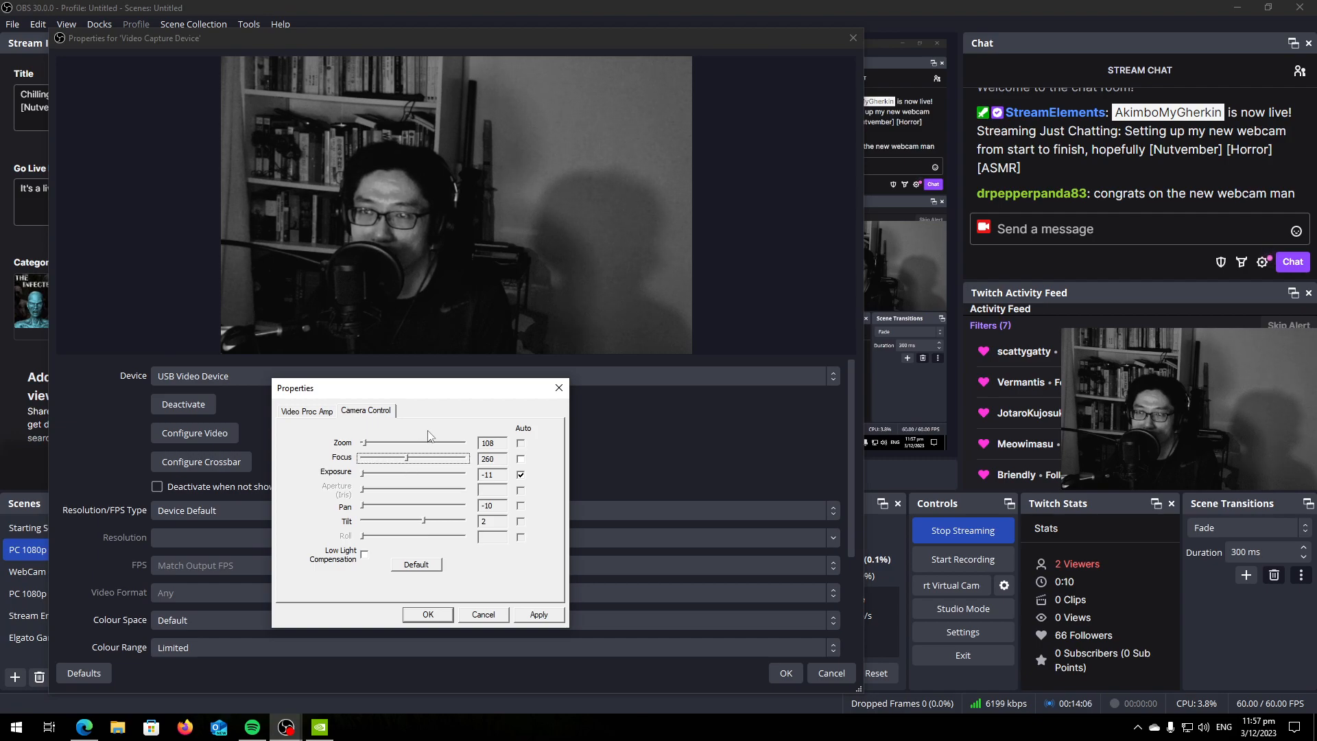
click(320, 414)
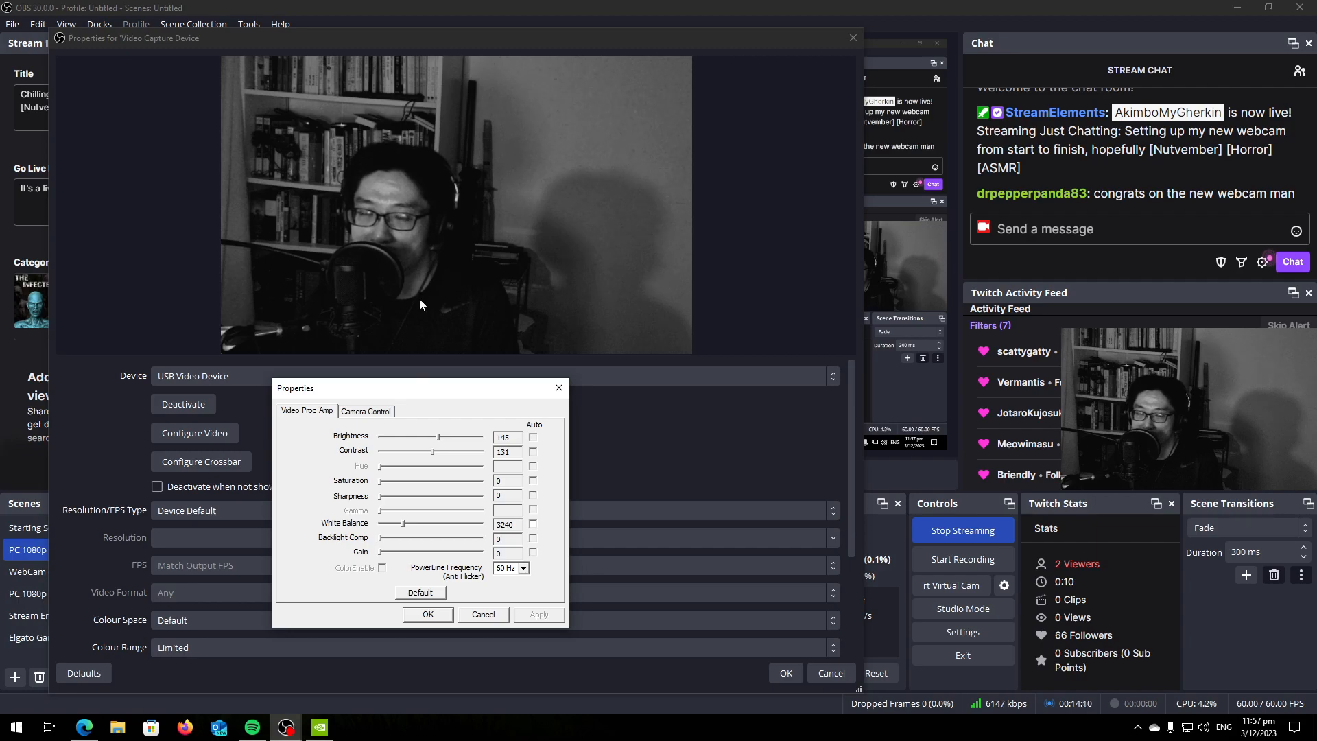
click(560, 389)
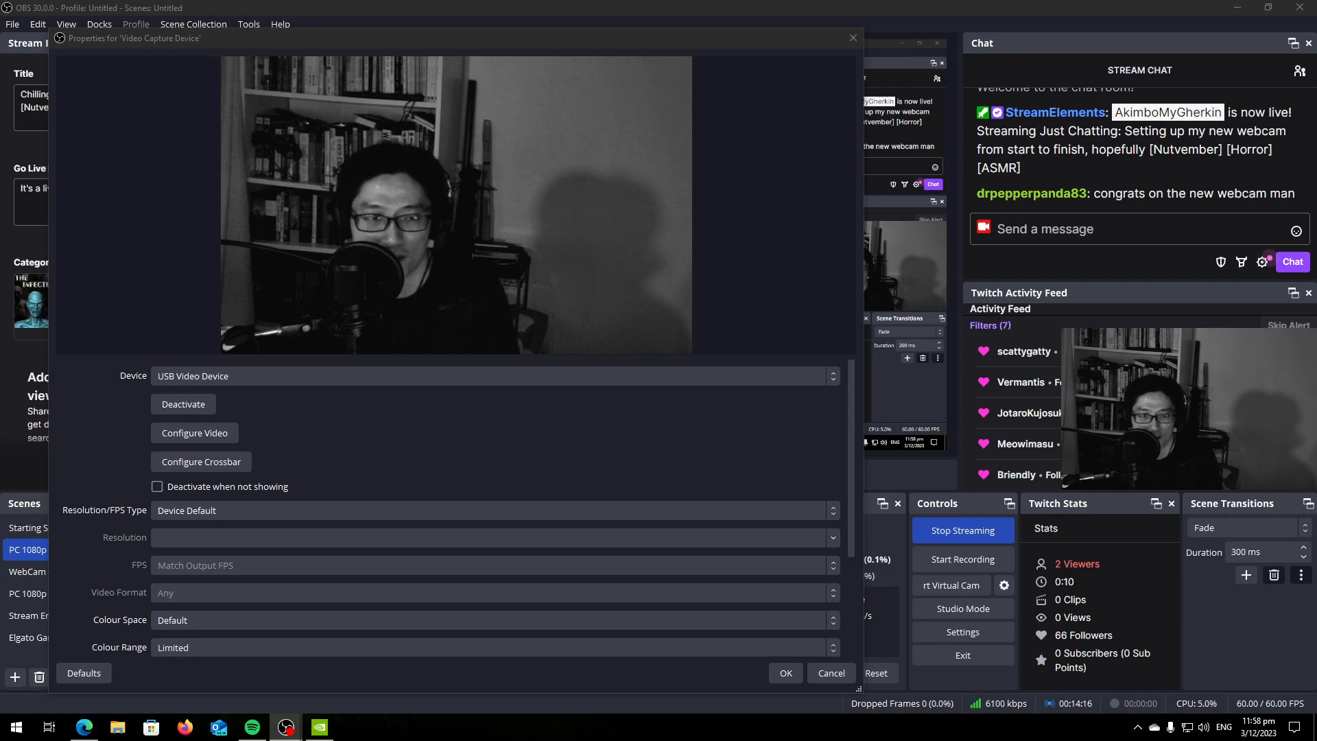
Bring the webcam settings window back, reposition the source properties window on the main display, and keep the settings window in front of it.
drag(0, 206, 386, 371)
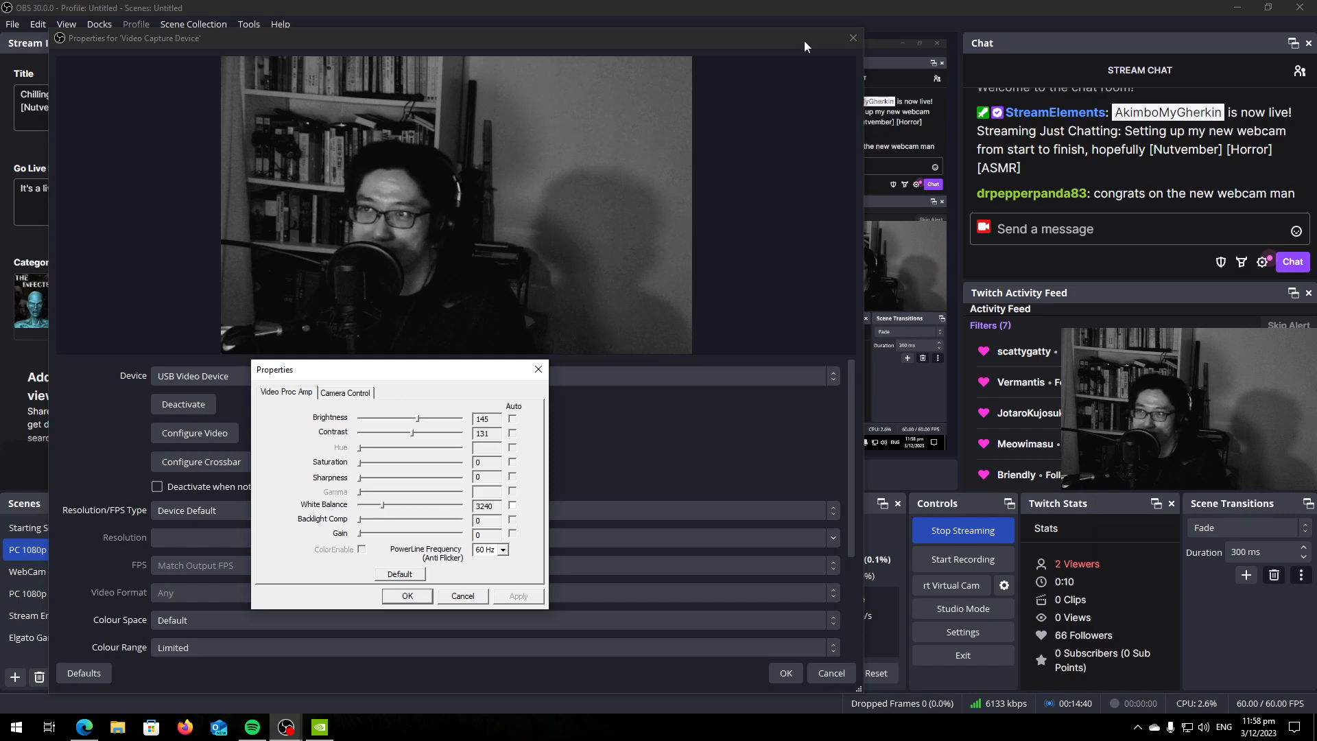
drag(804, 41, 861, 43)
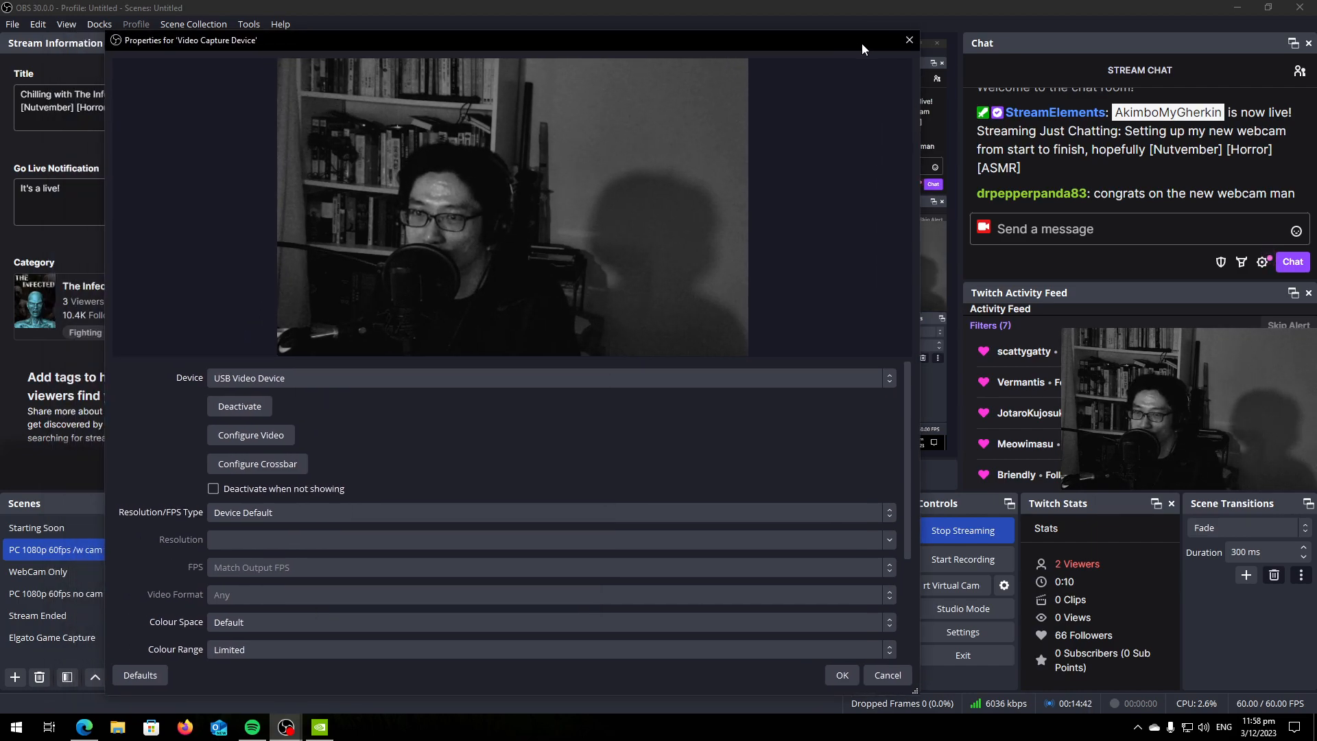
mouse_move(286, 727)
click(384, 659)
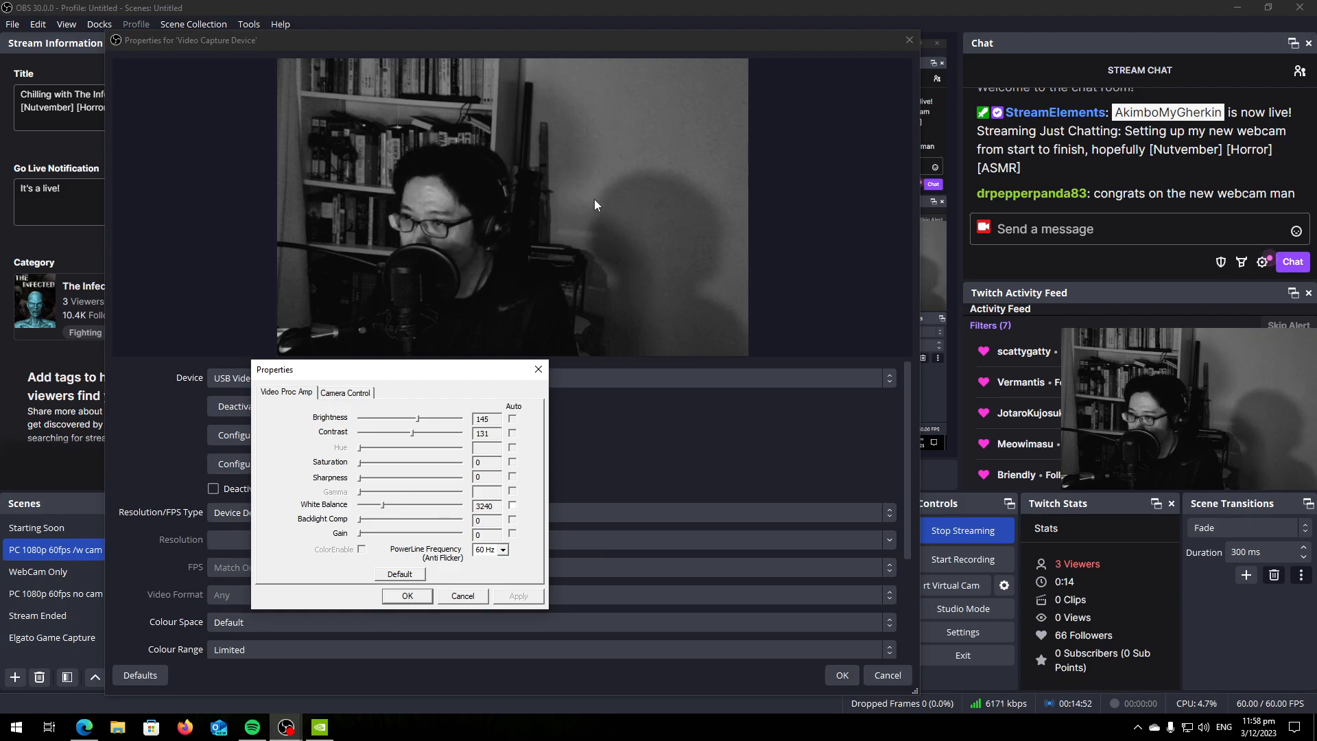
drag(655, 48, 655, 280)
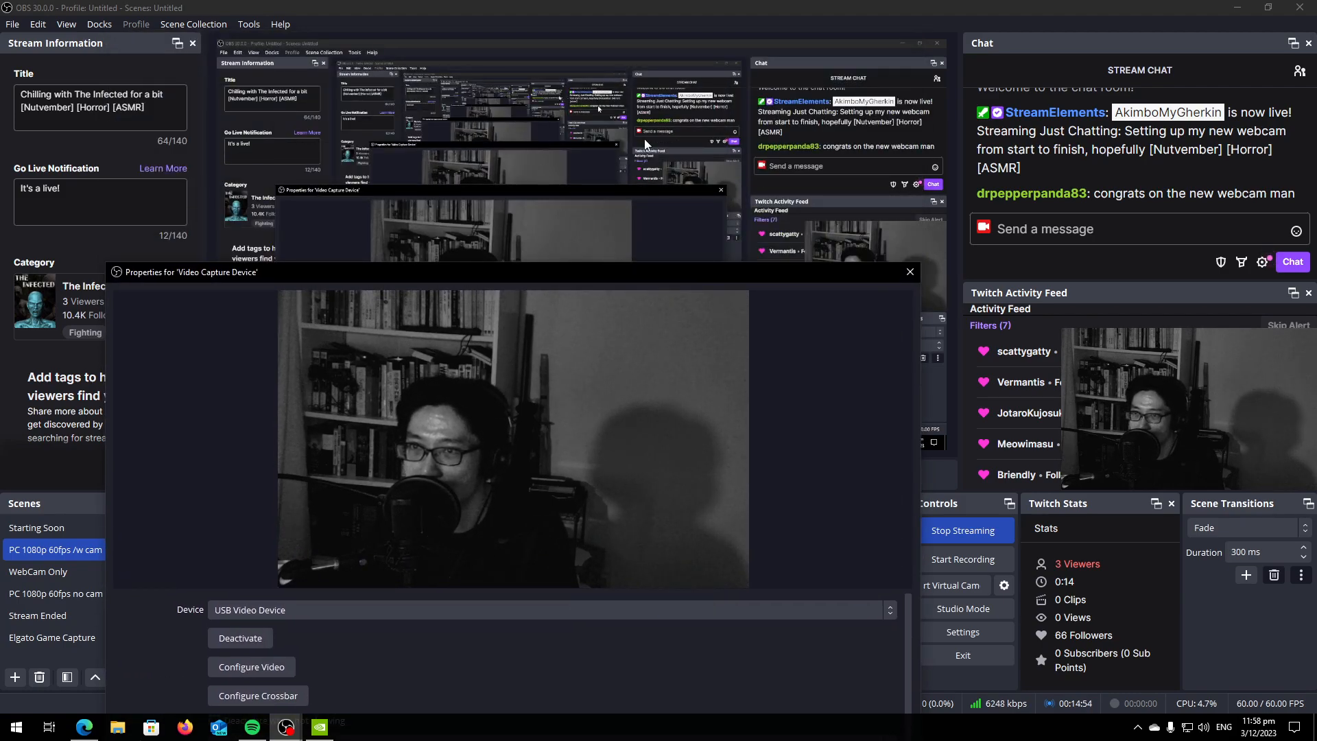
drag(641, 269, 653, 47)
mouse_move(286, 727)
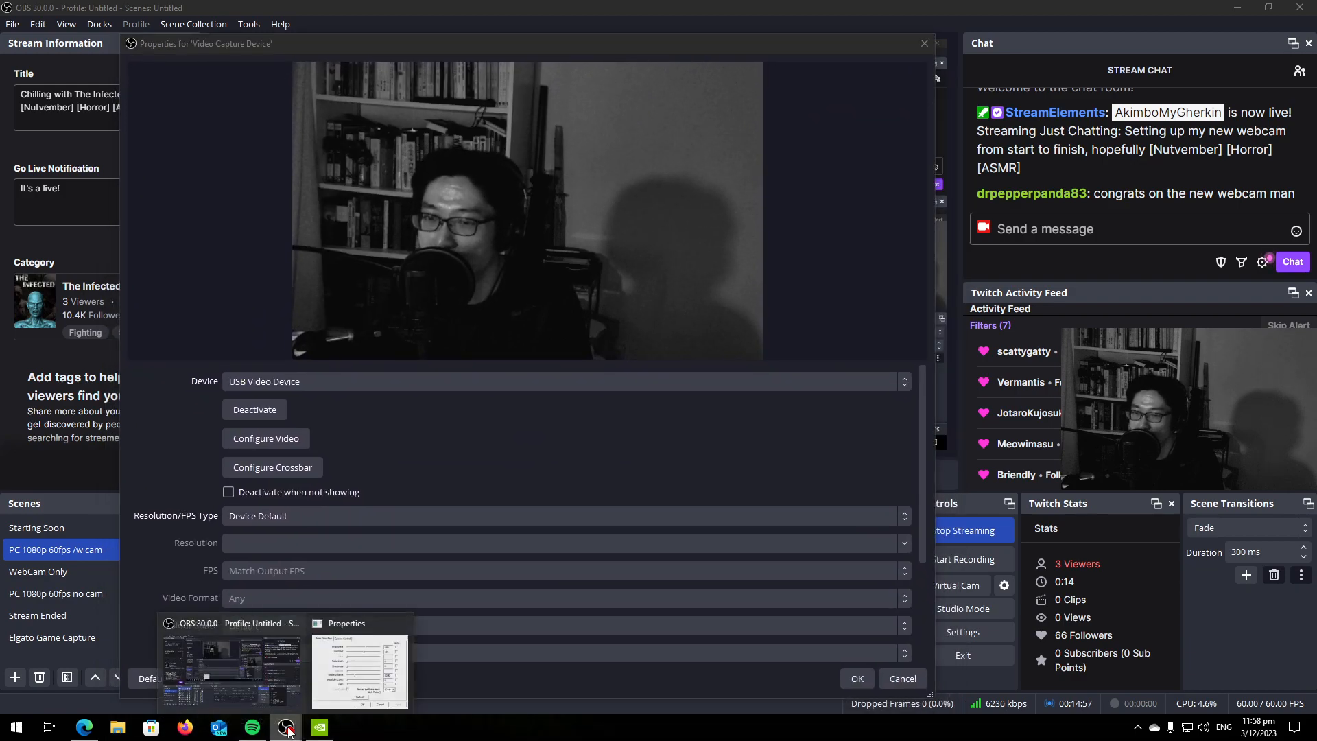
click(341, 683)
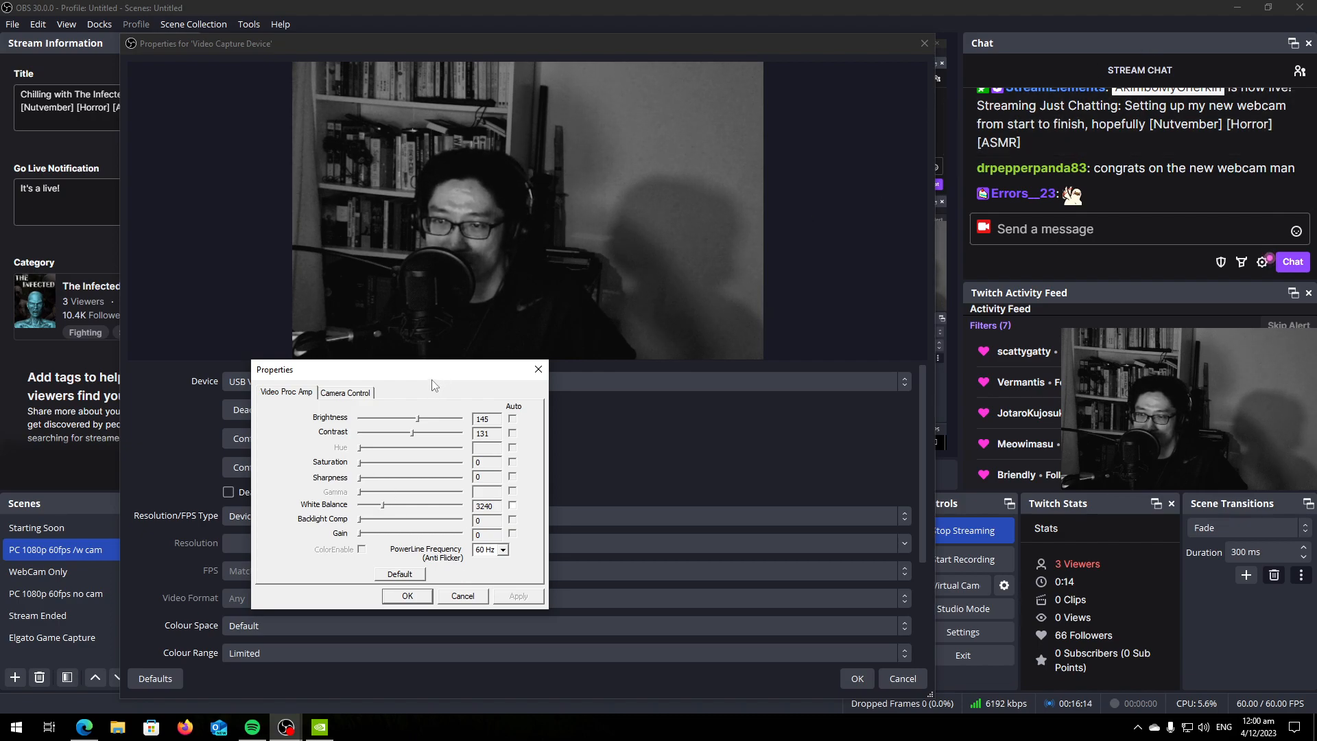
Reopen the webcam's video settings, test the backlight compensation ending at 0, and check the camera controls.
drag(431, 374, 0, 415)
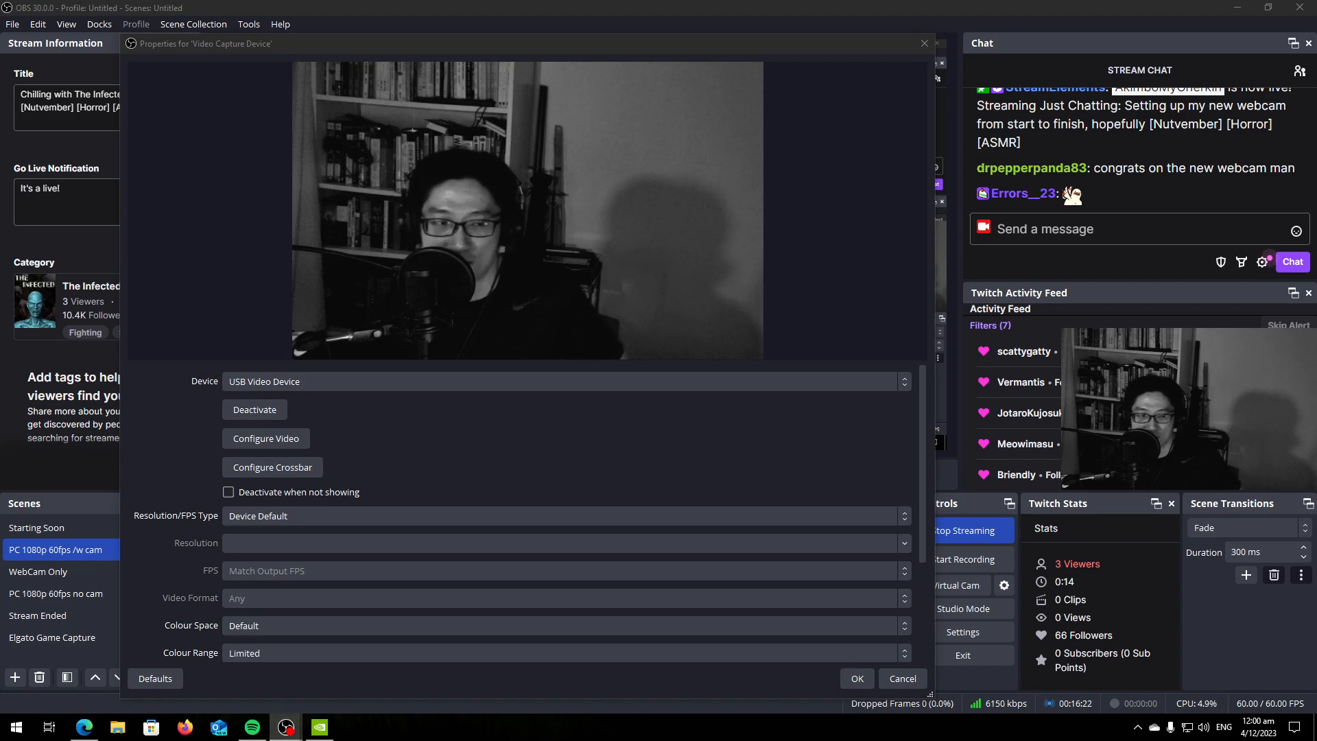
click(265, 438)
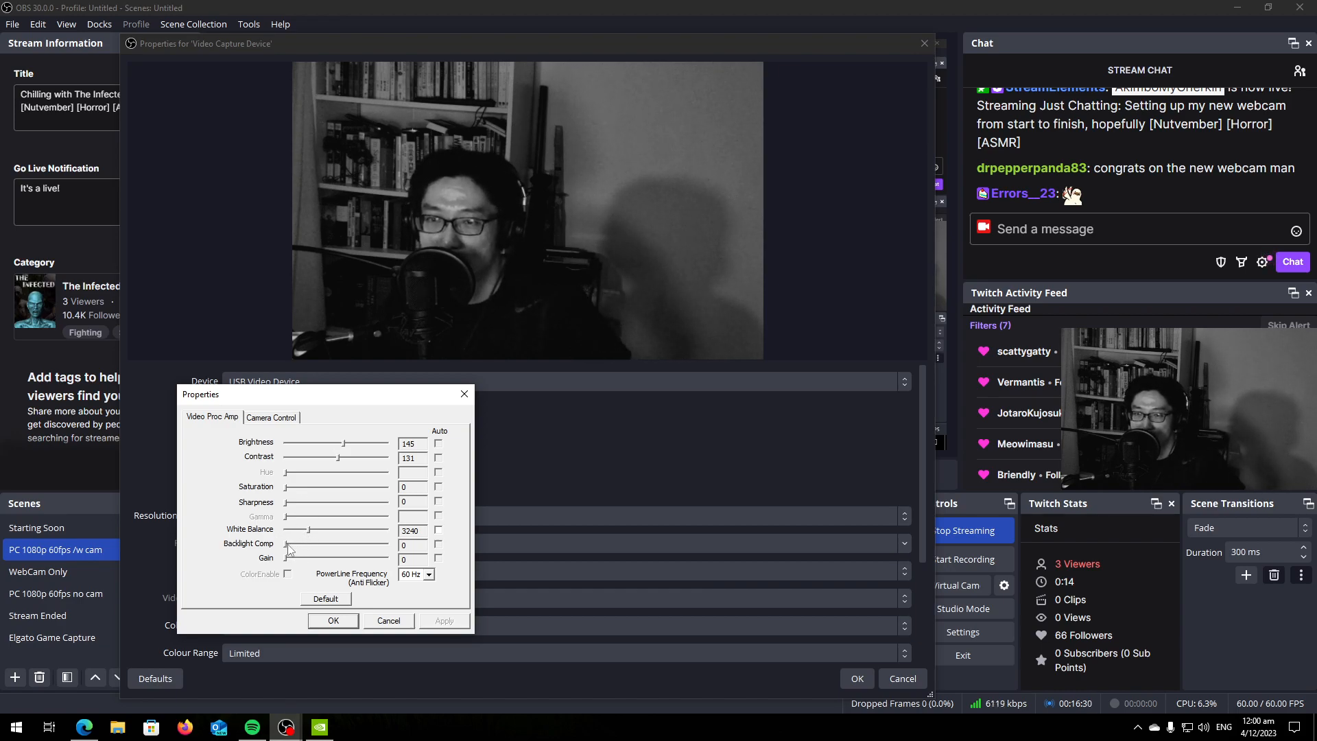
drag(286, 545, 244, 549)
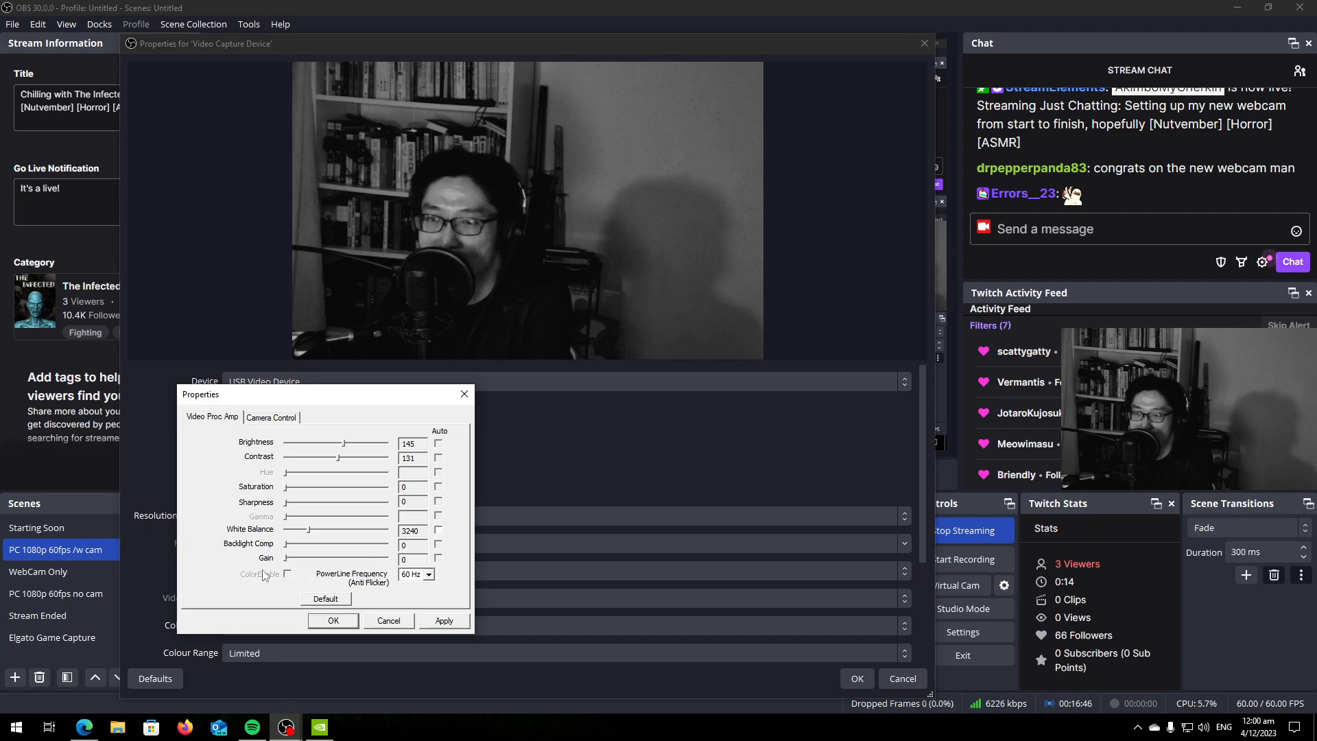
click(271, 418)
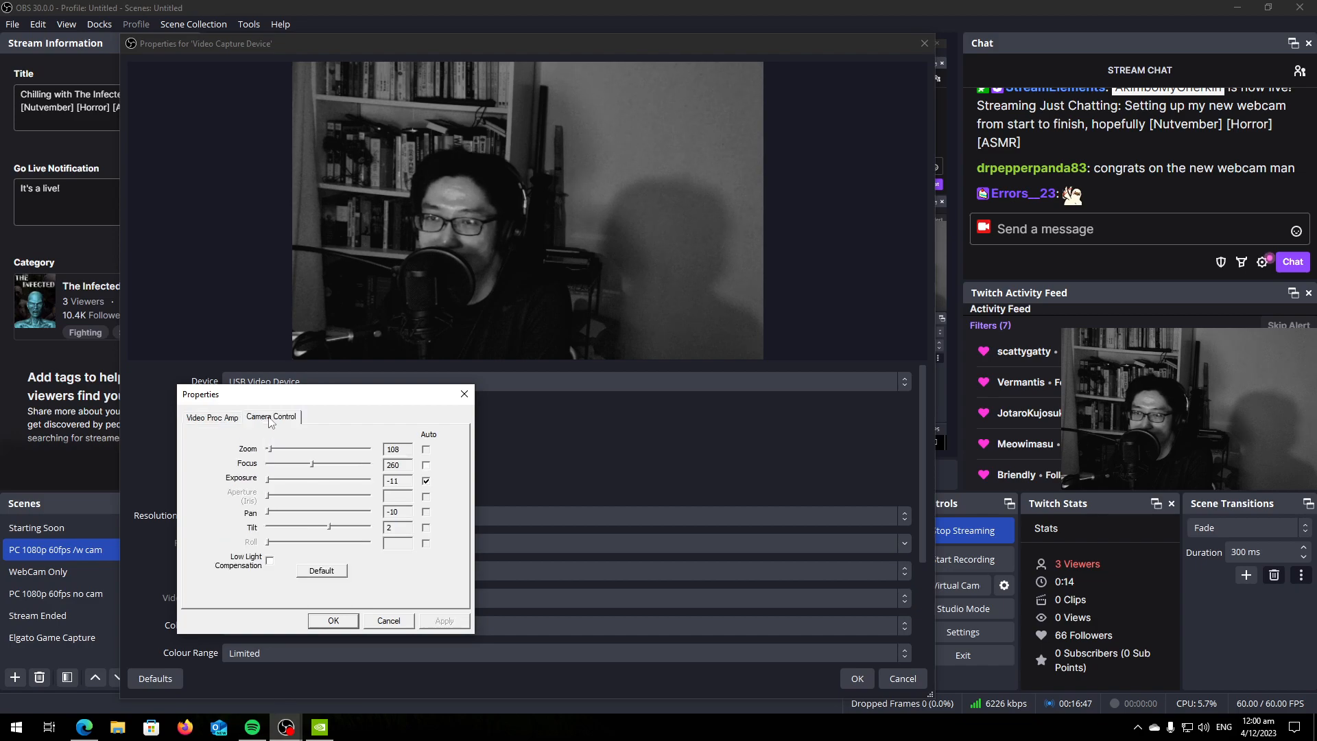
click(212, 417)
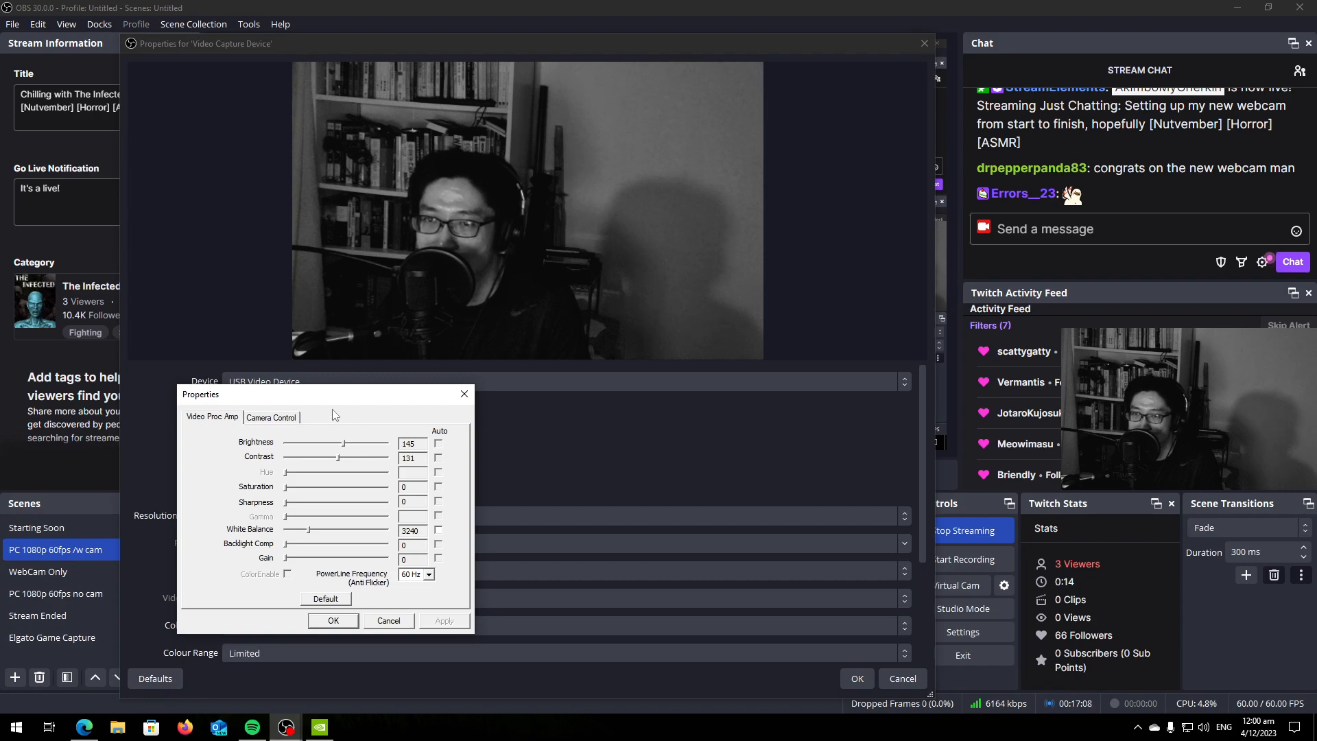
Try a gain of 255, return it to 0, and review the camera controls again.
drag(286, 559, 431, 575)
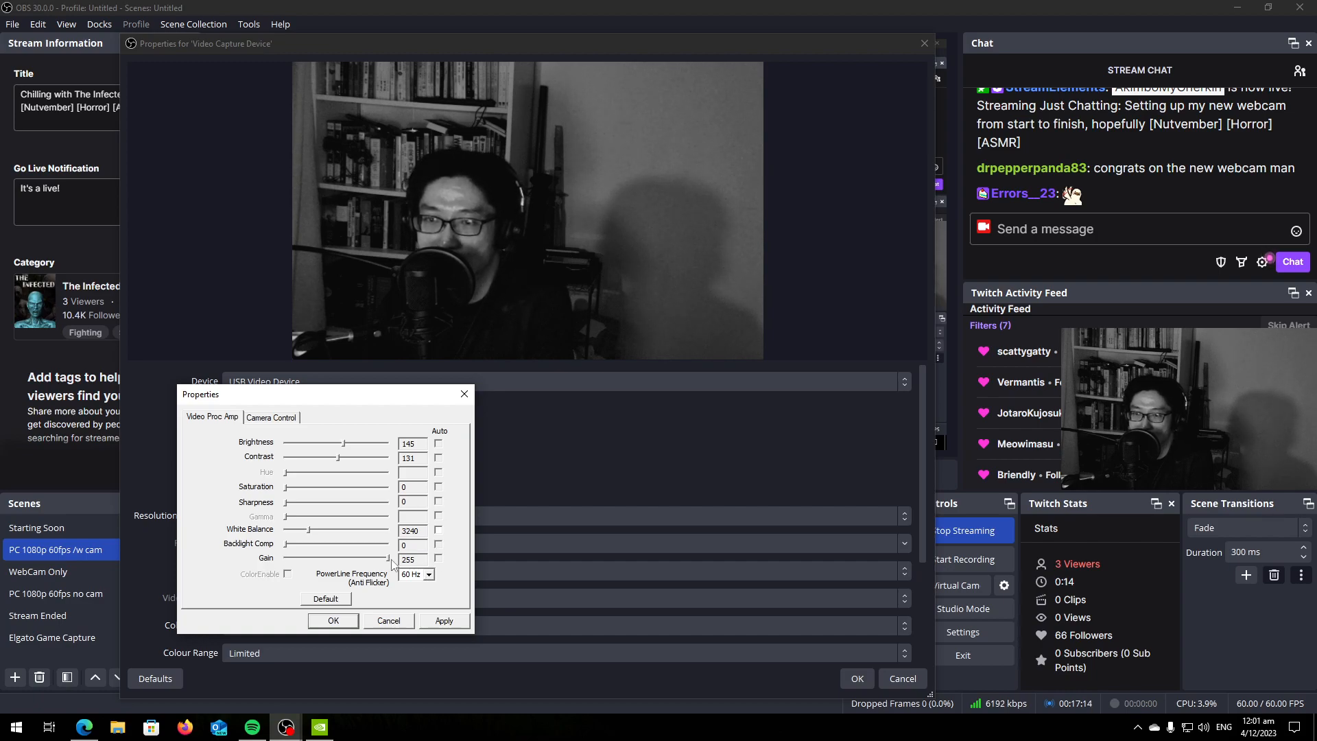
drag(388, 558, 284, 559)
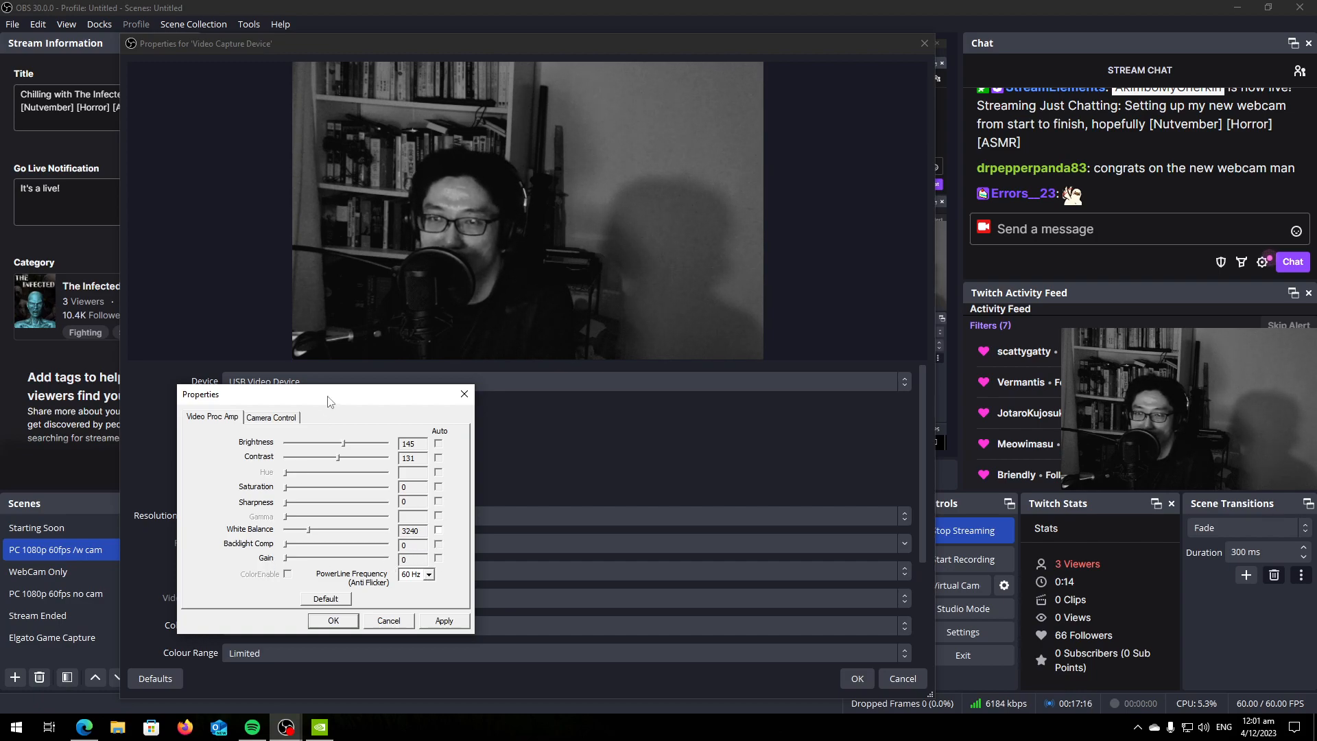
click(281, 418)
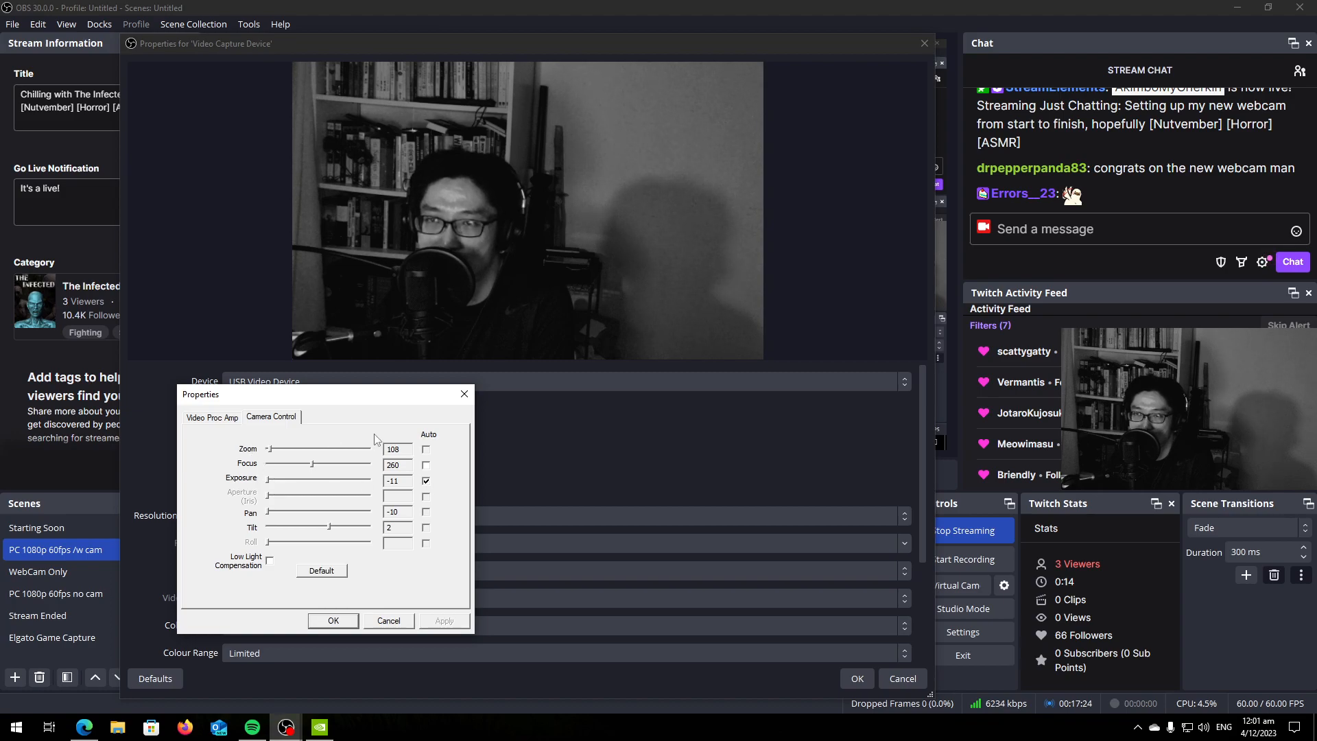
click(212, 417)
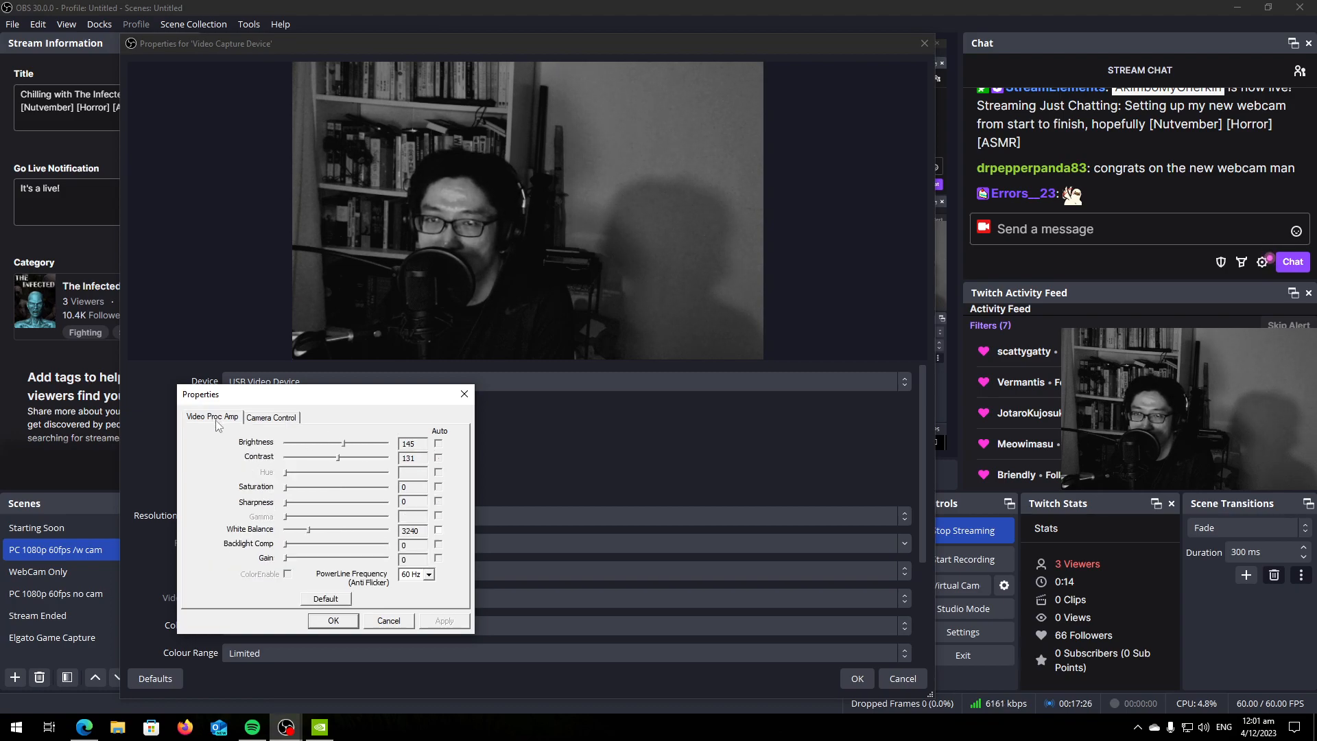
Move the webcam settings window to the other display, accept the source properties, and remove the Video Capture Device's Colour Correction filter.
drag(303, 401, 0, 431)
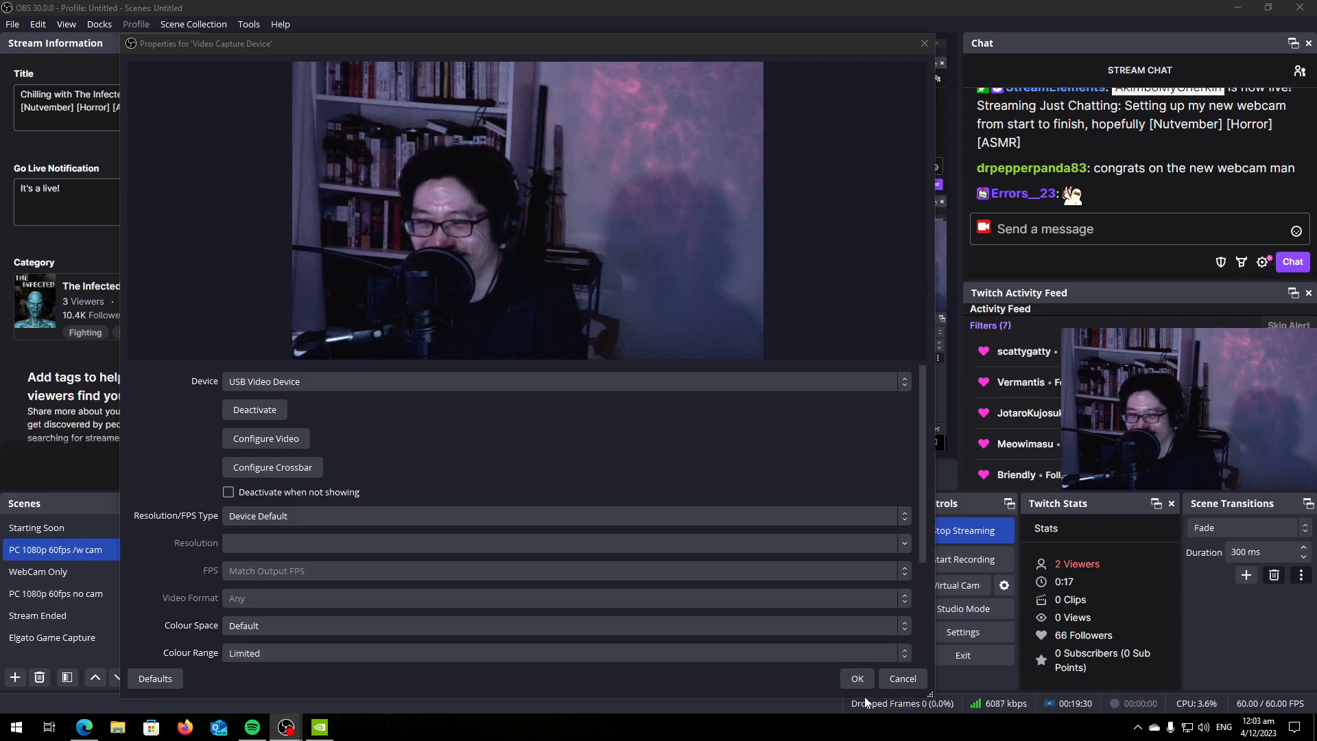
click(857, 679)
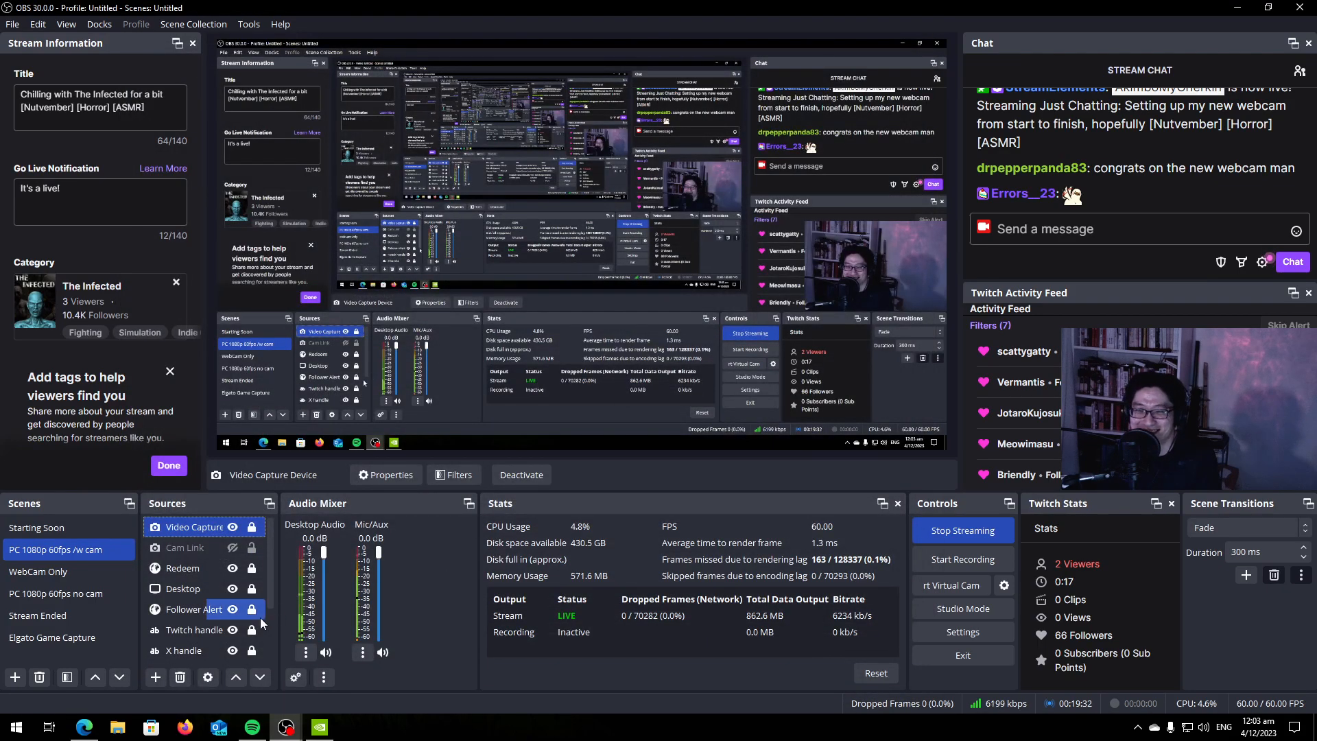
right_click(218, 530)
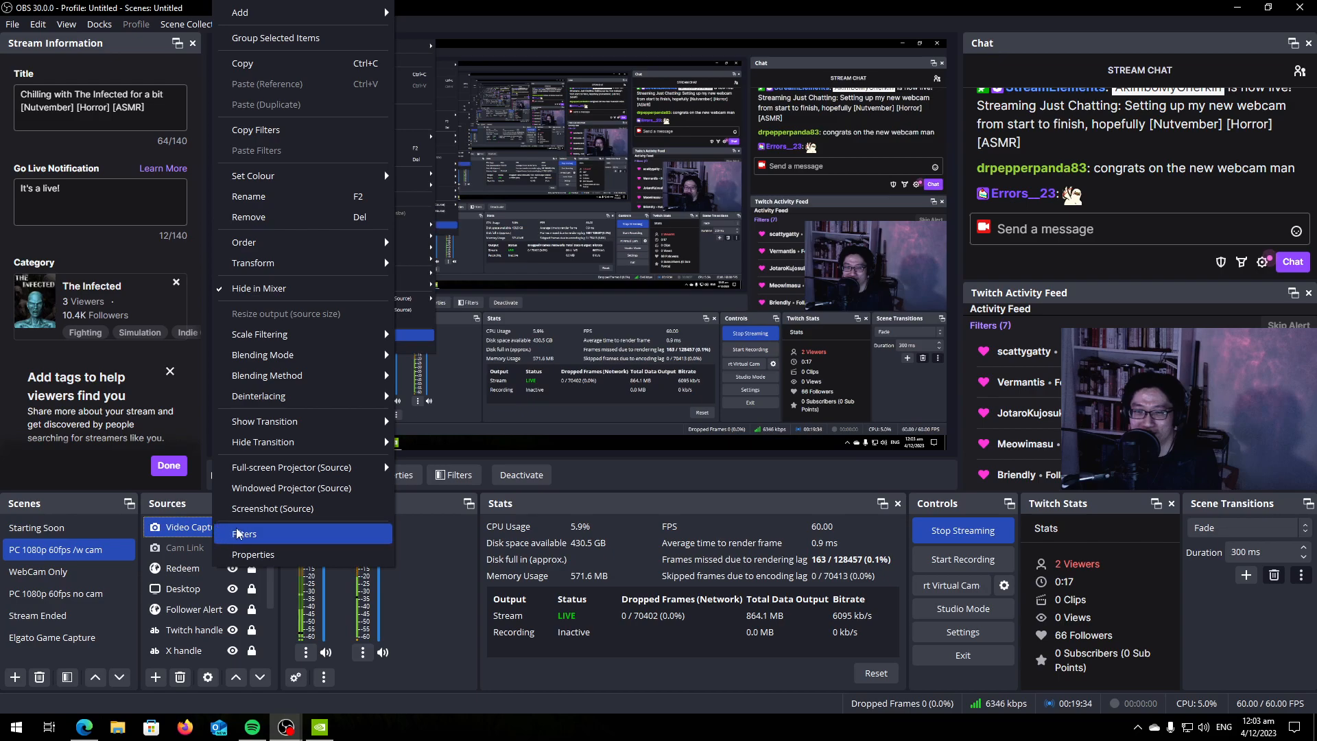
click(236, 529)
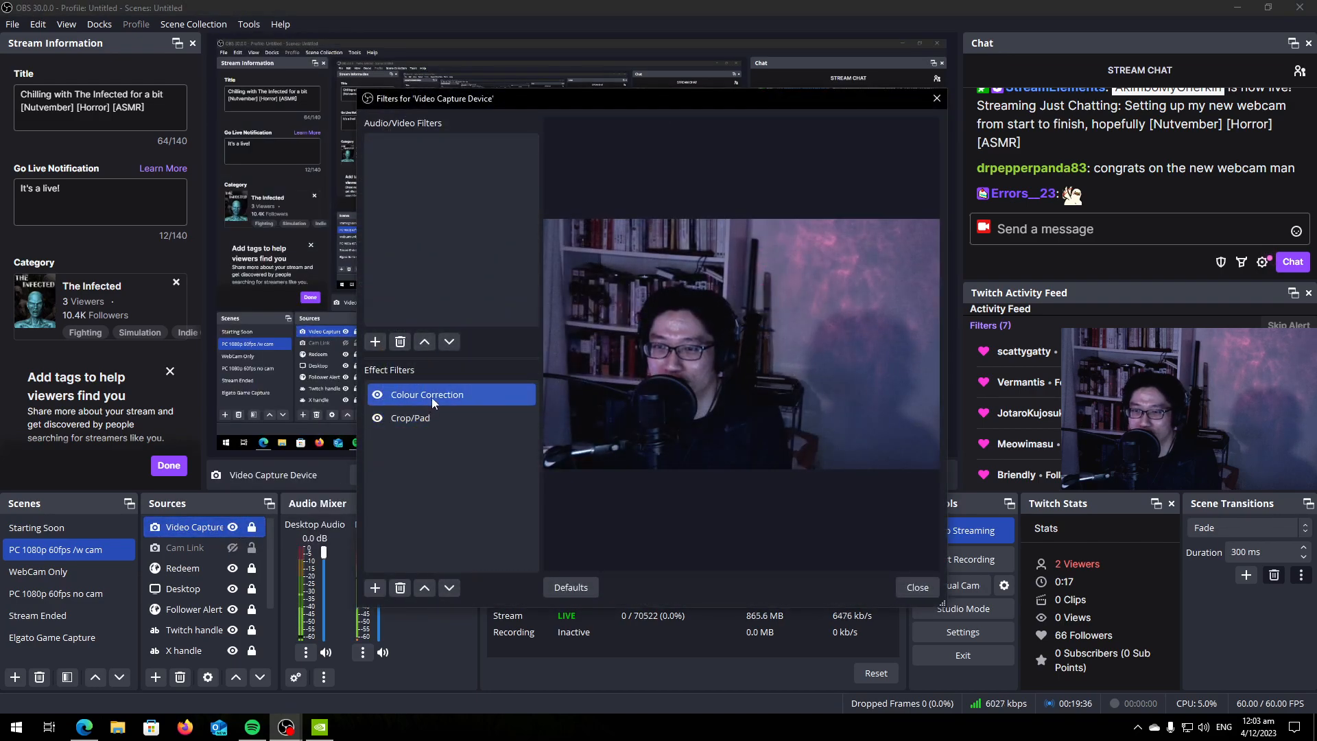
click(400, 588)
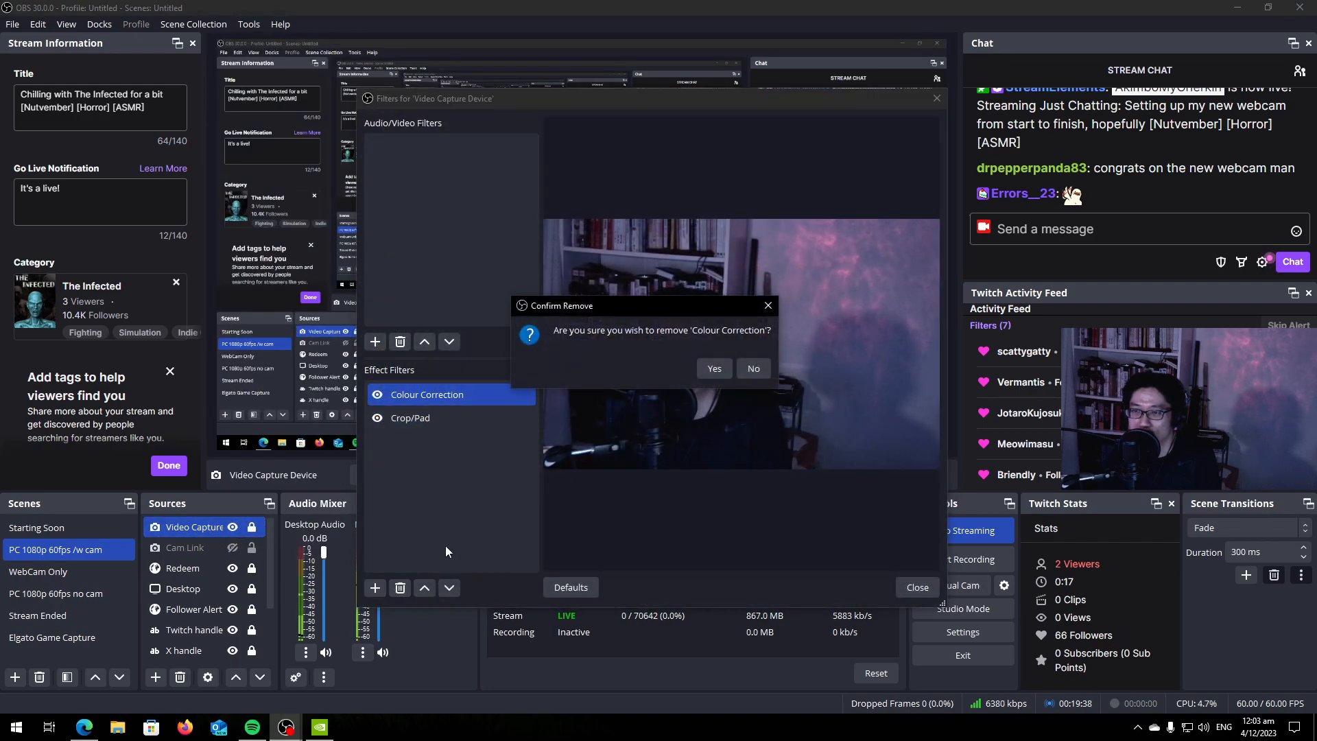
click(713, 368)
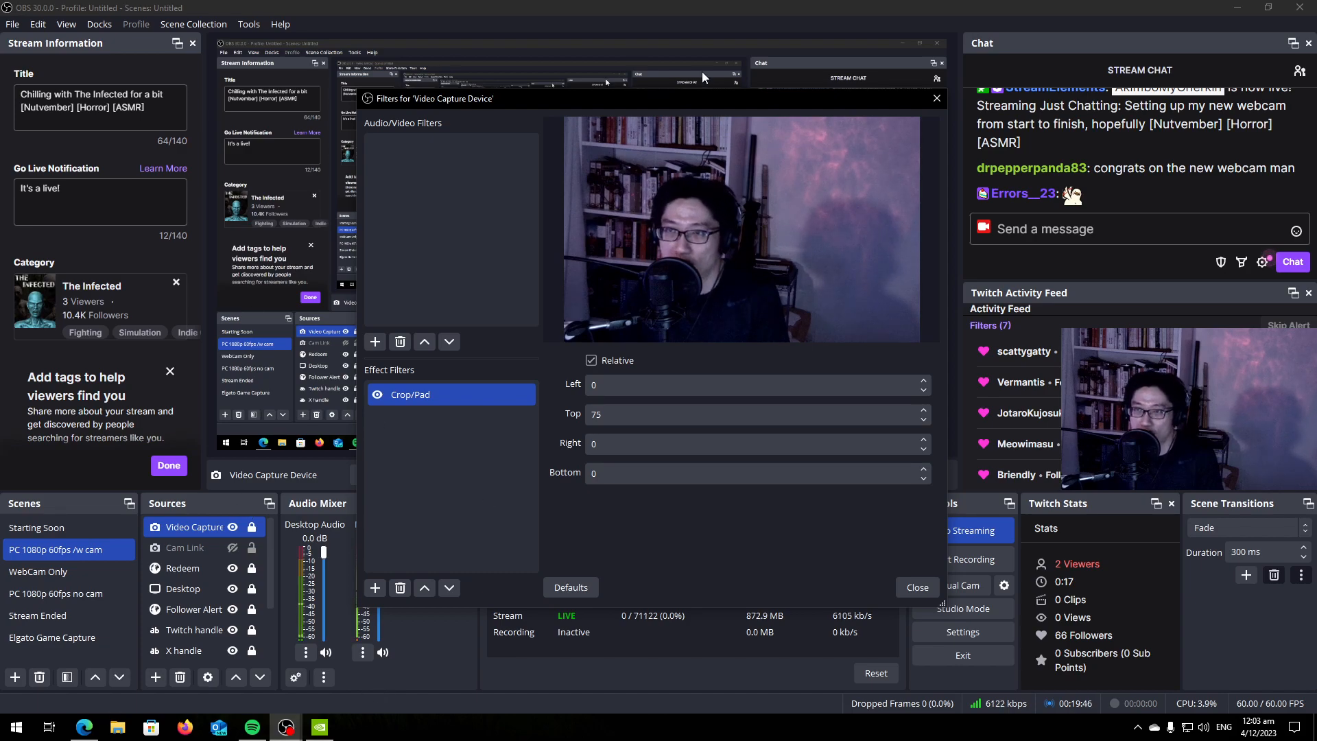
With the webcam settings in front of the repositioned filters window, try a saturation of 175 and reduce it to 145, comparing on the other display.
drag(687, 99, 547, 120)
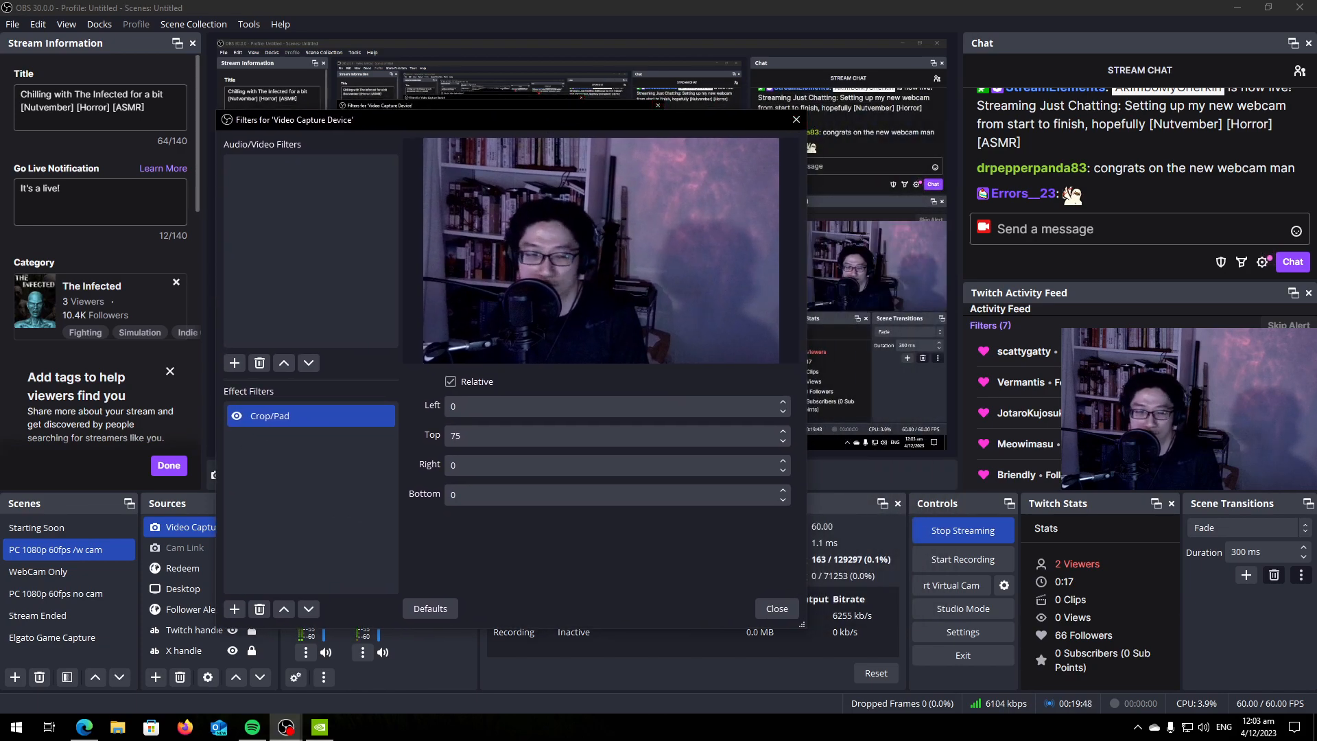
drag(0, 343, 579, 387)
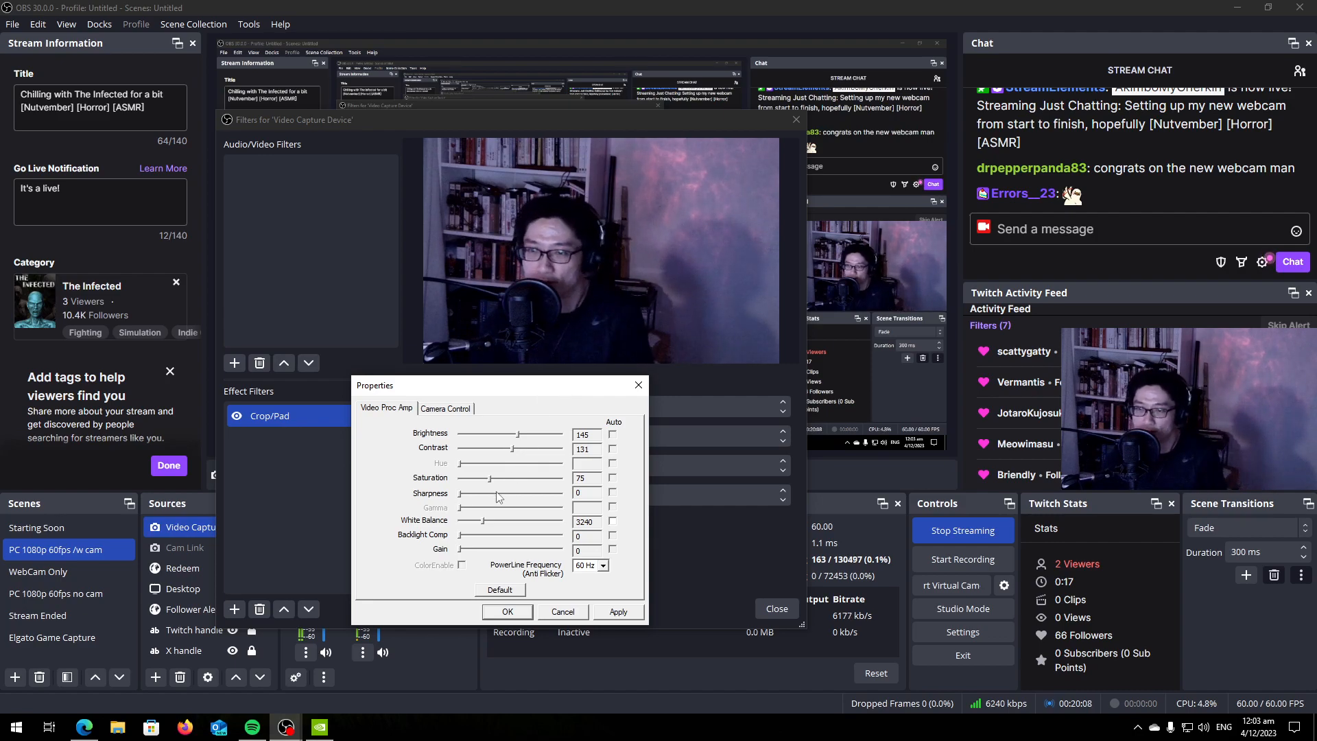
drag(494, 484, 533, 489)
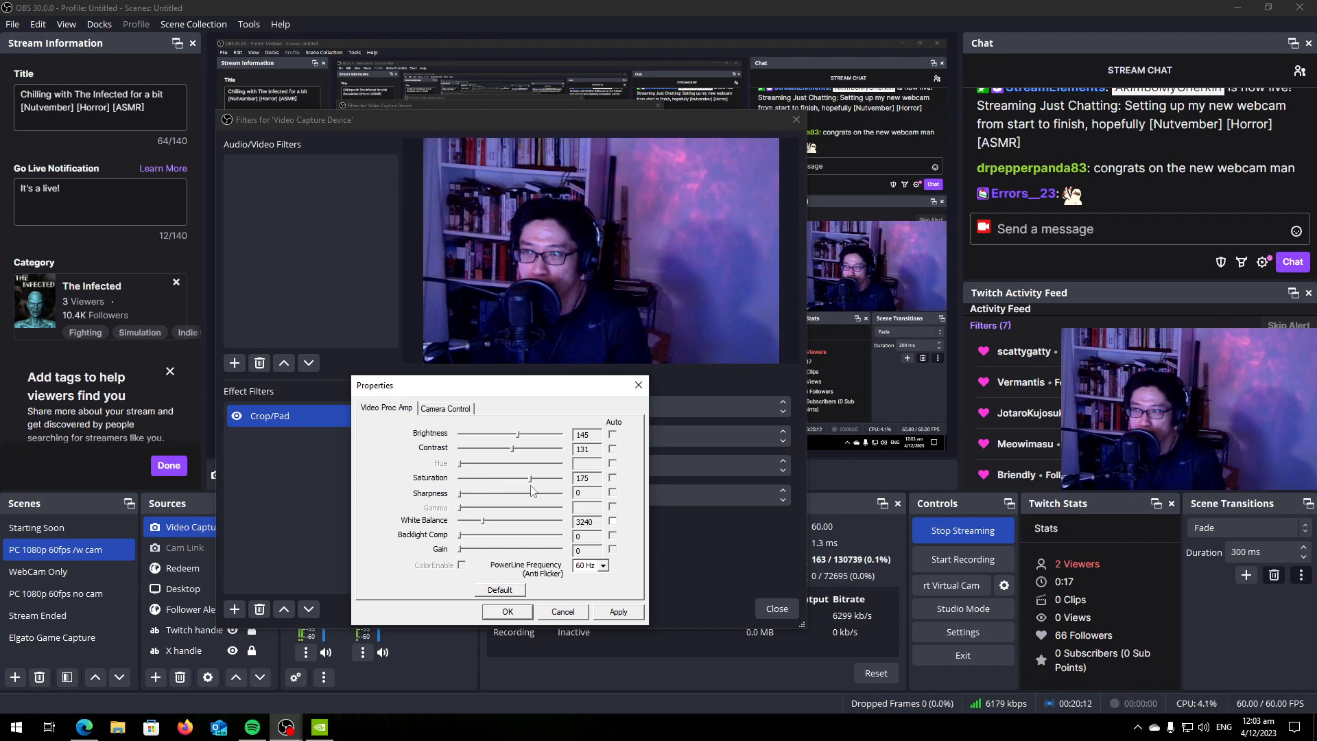
drag(525, 484, 519, 483)
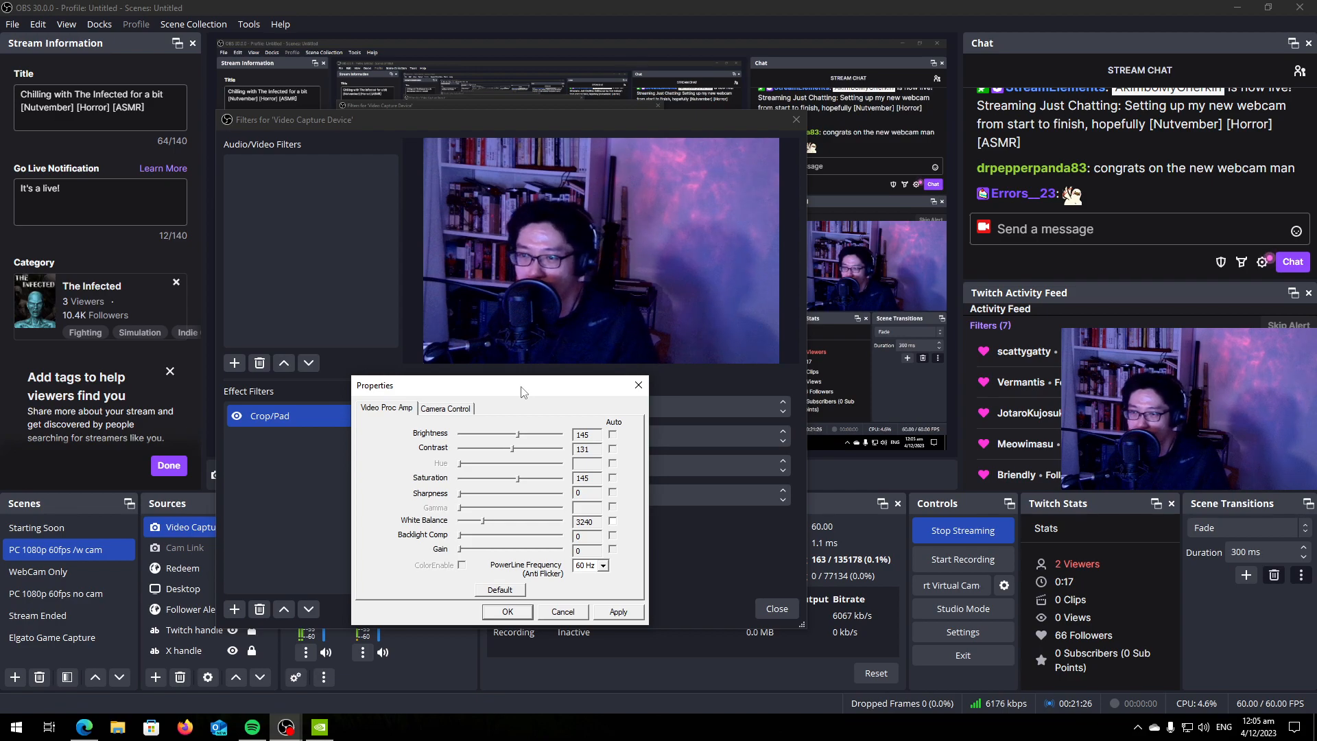
drag(521, 391, 0, 420)
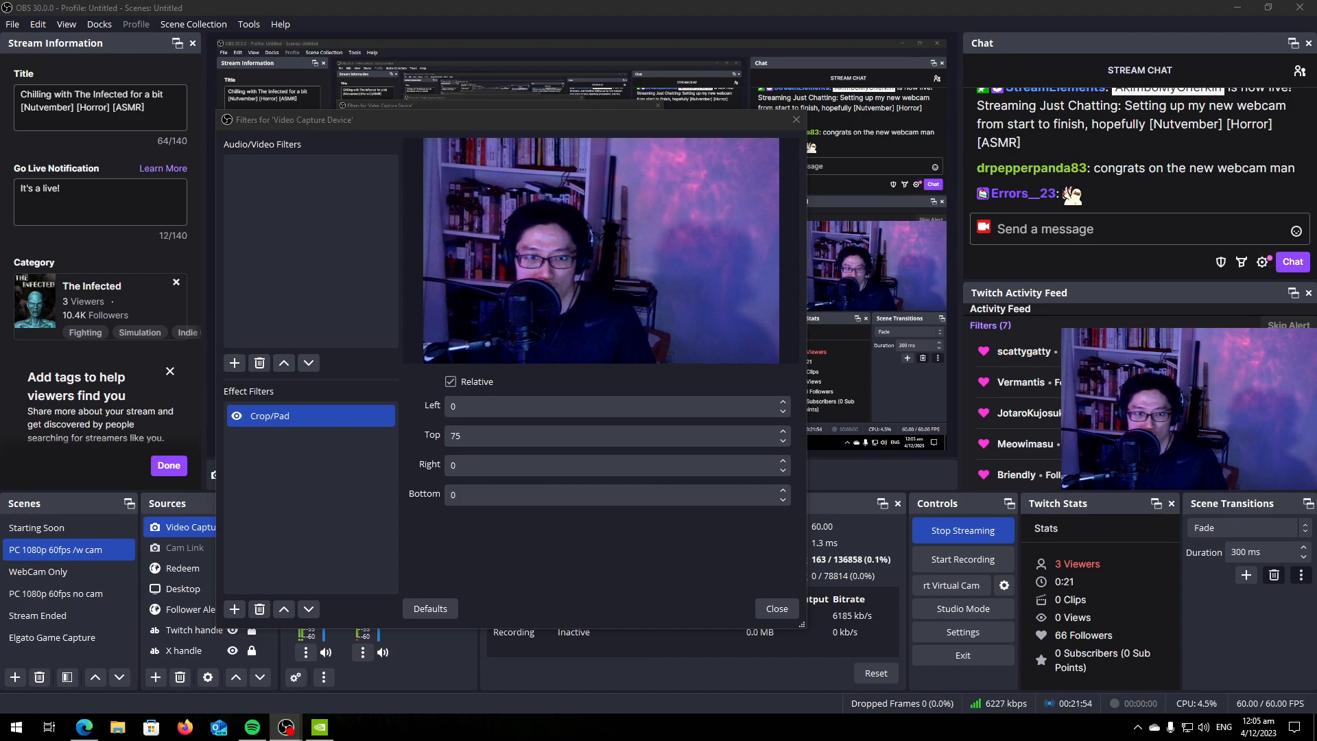
Bring the webcam settings window back below the filter preview, lower the saturation to 139 and raise it to 163.
drag(147, 236, 409, 359)
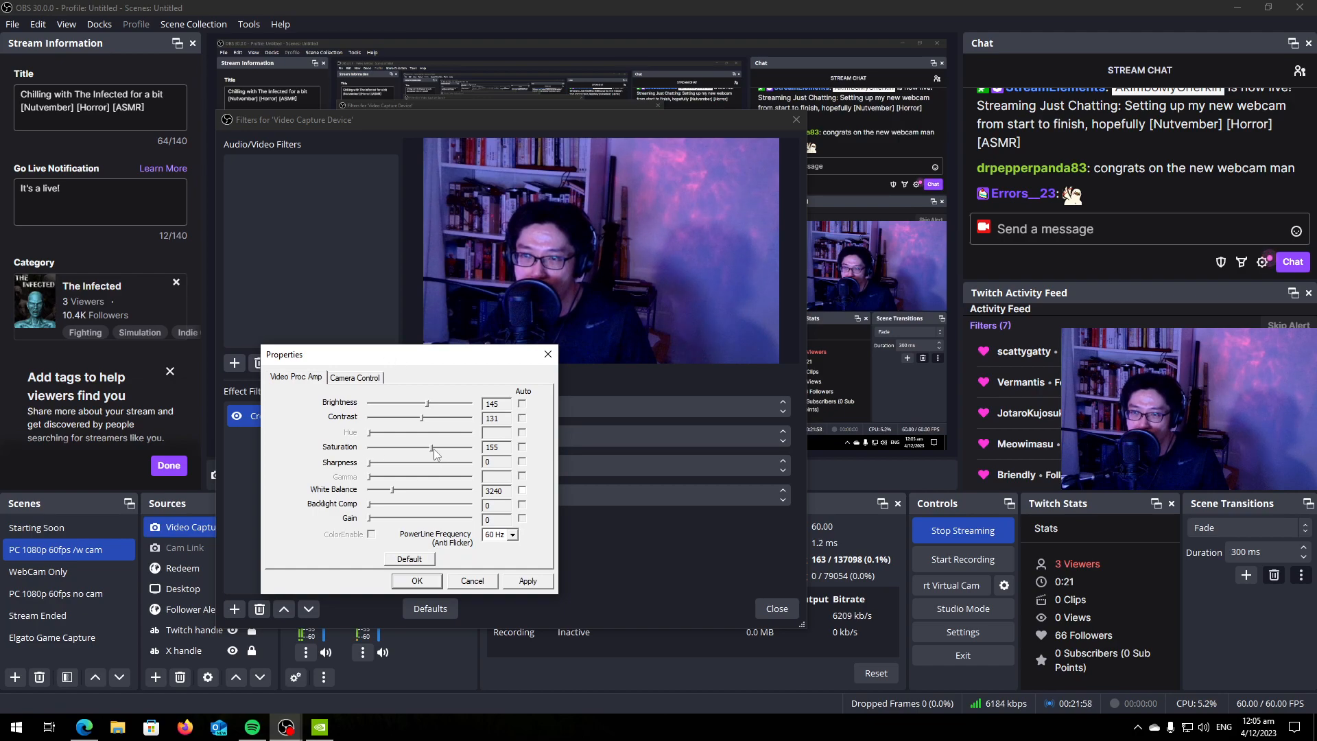
drag(434, 453, 444, 458)
drag(459, 356, 446, 359)
drag(431, 458, 413, 459)
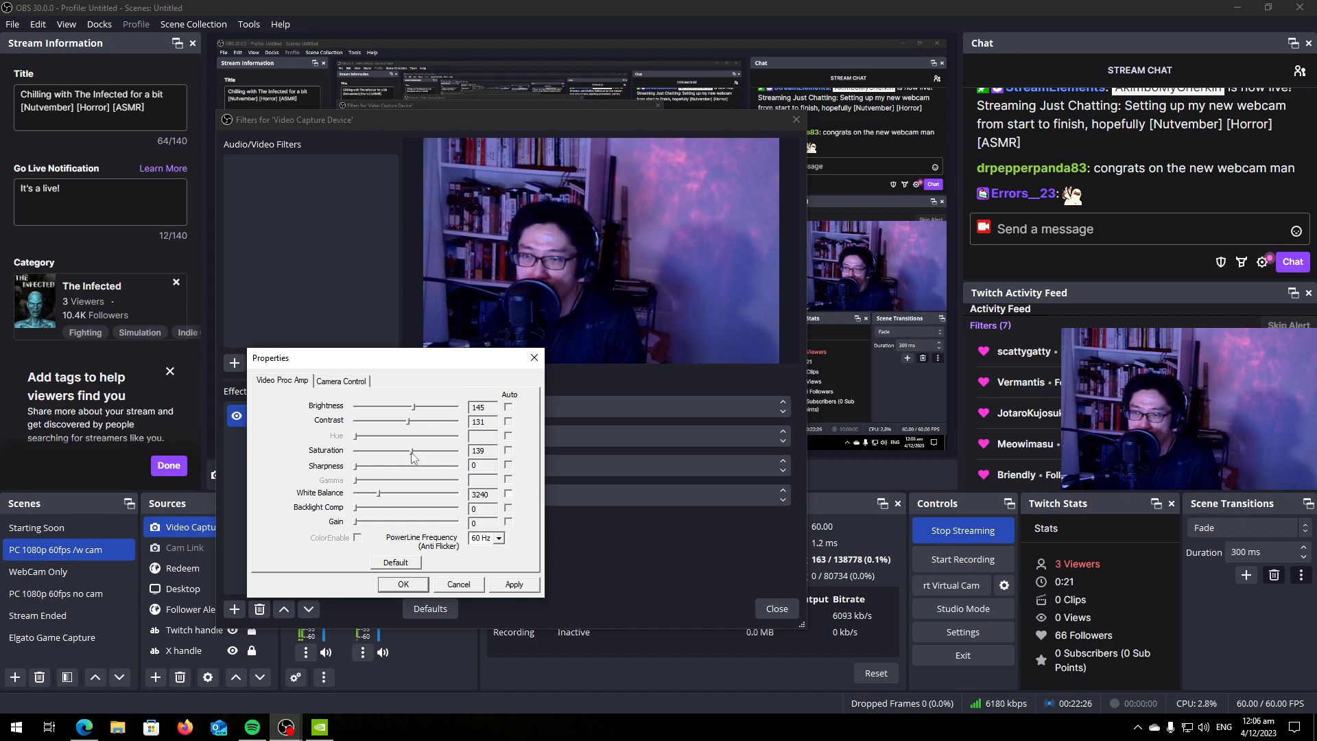
drag(414, 457, 422, 458)
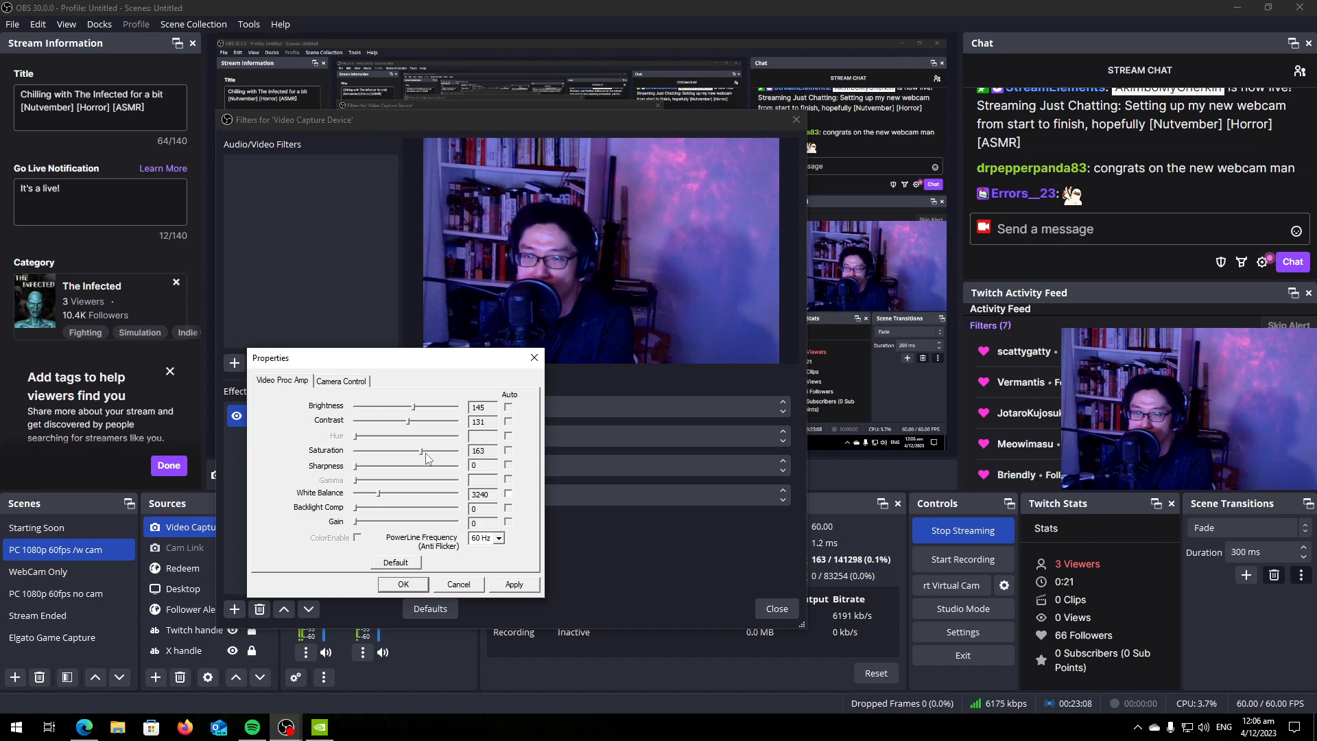
key(Right)
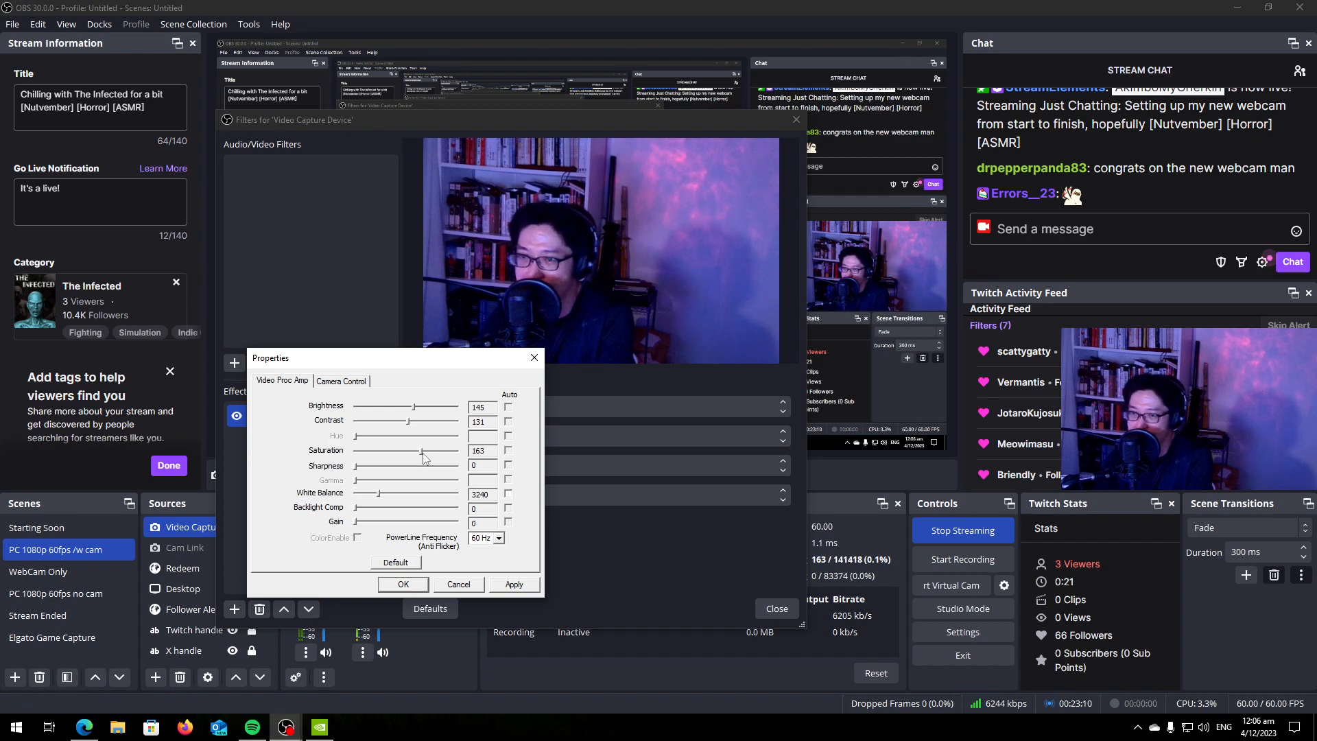
Raise the saturation through 179 to 184, settle on 175 while comparing displays, and accept the webcam settings.
drag(426, 452, 429, 454)
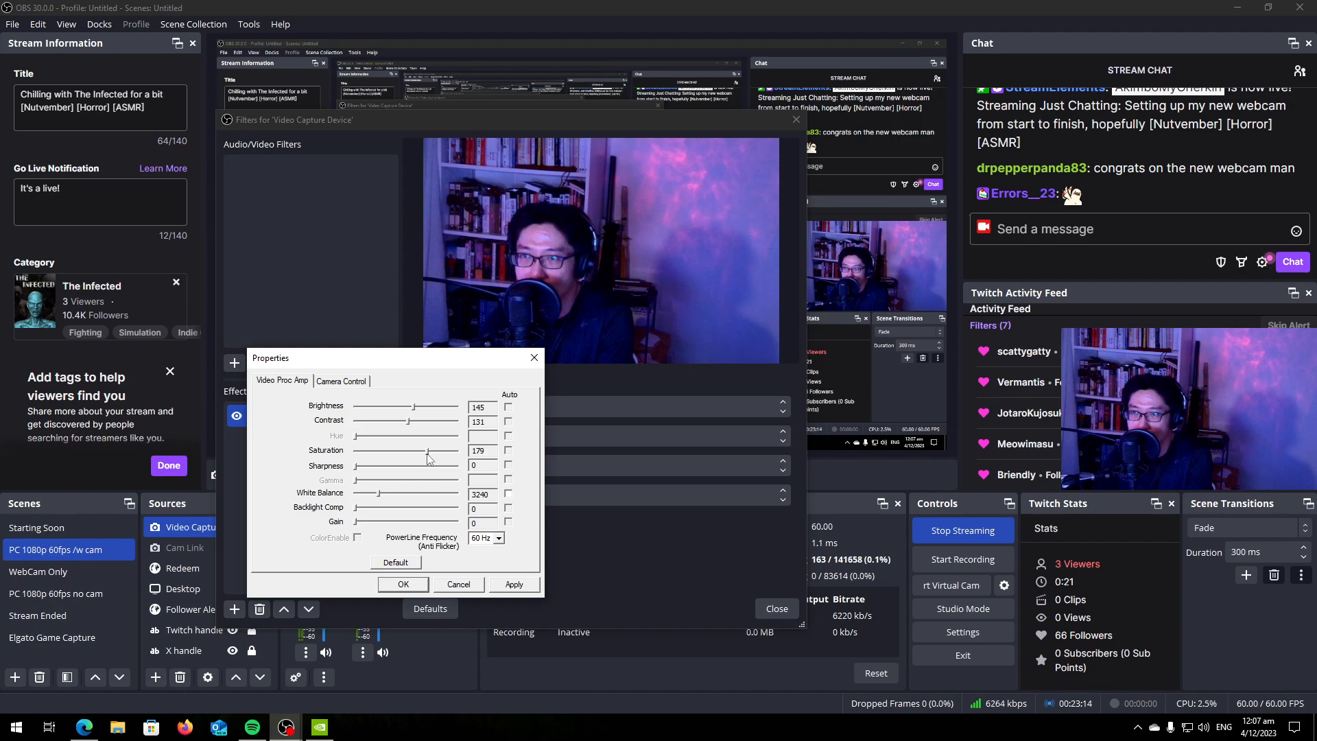
key(Right)
key(Right)
key(Right)
key(Right)
key(Right)
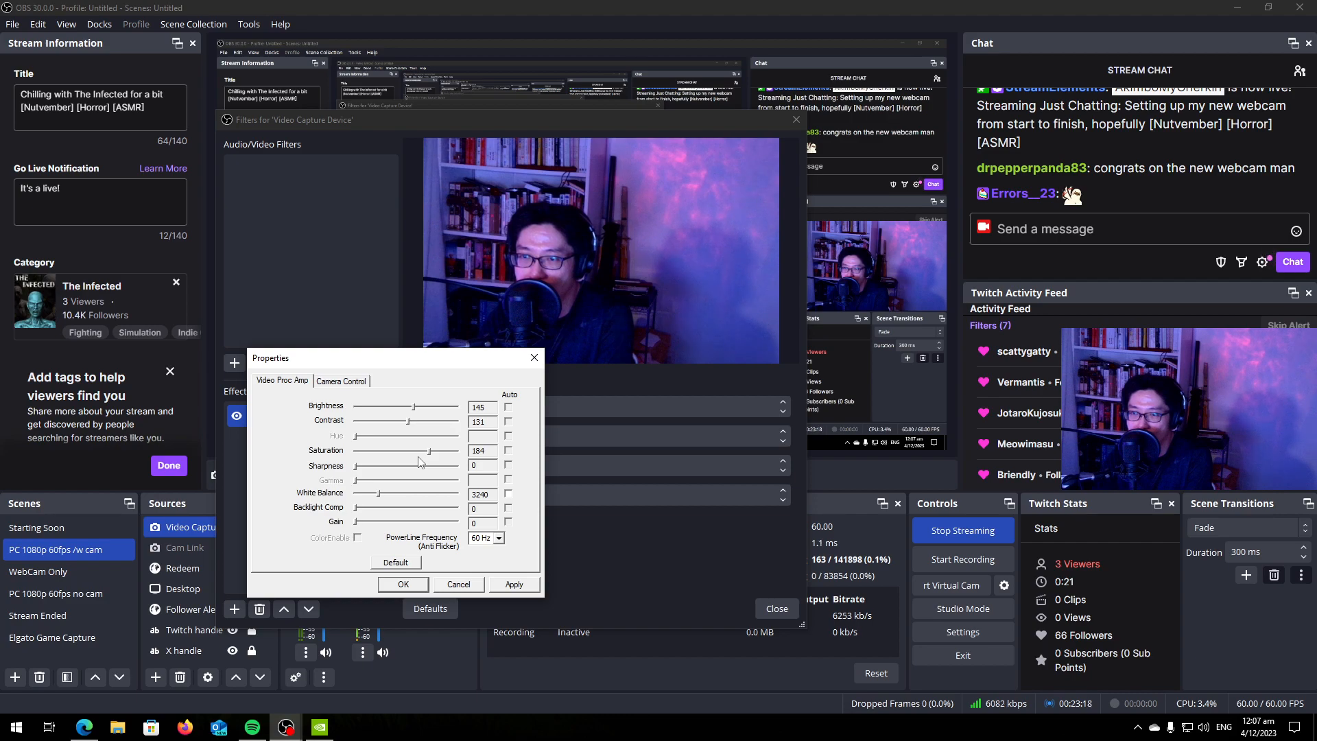
key(Left)
key(Left)
key(Left)
key(Left)
key(Left)
key(Left)
key(Left)
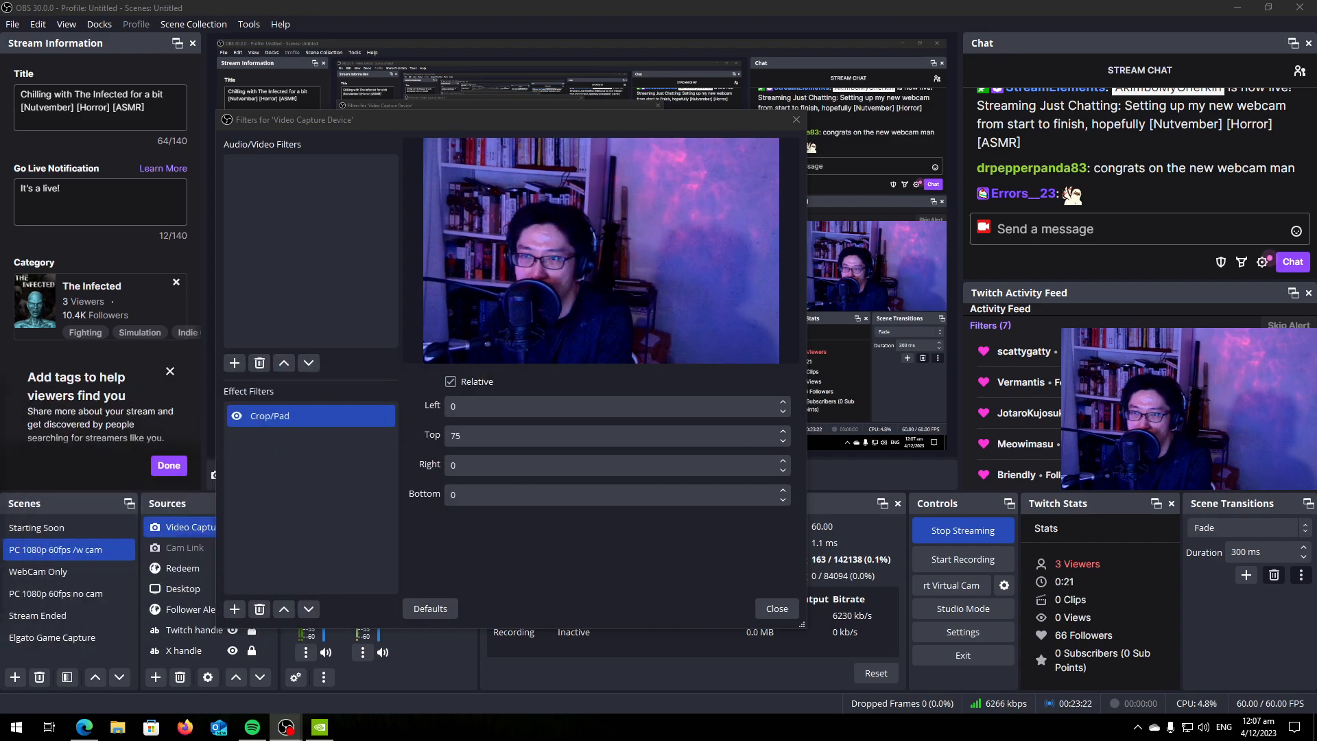
key(Return)
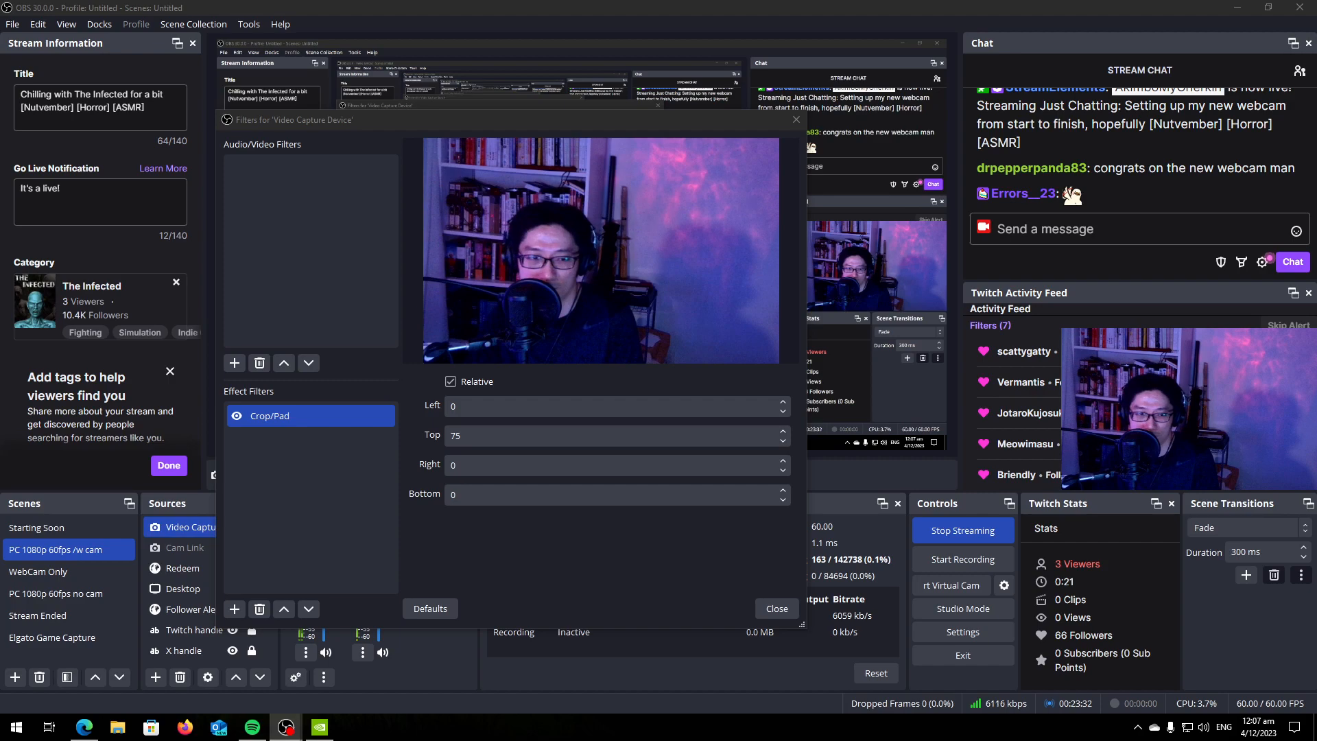
drag(638, 0, 582, 320)
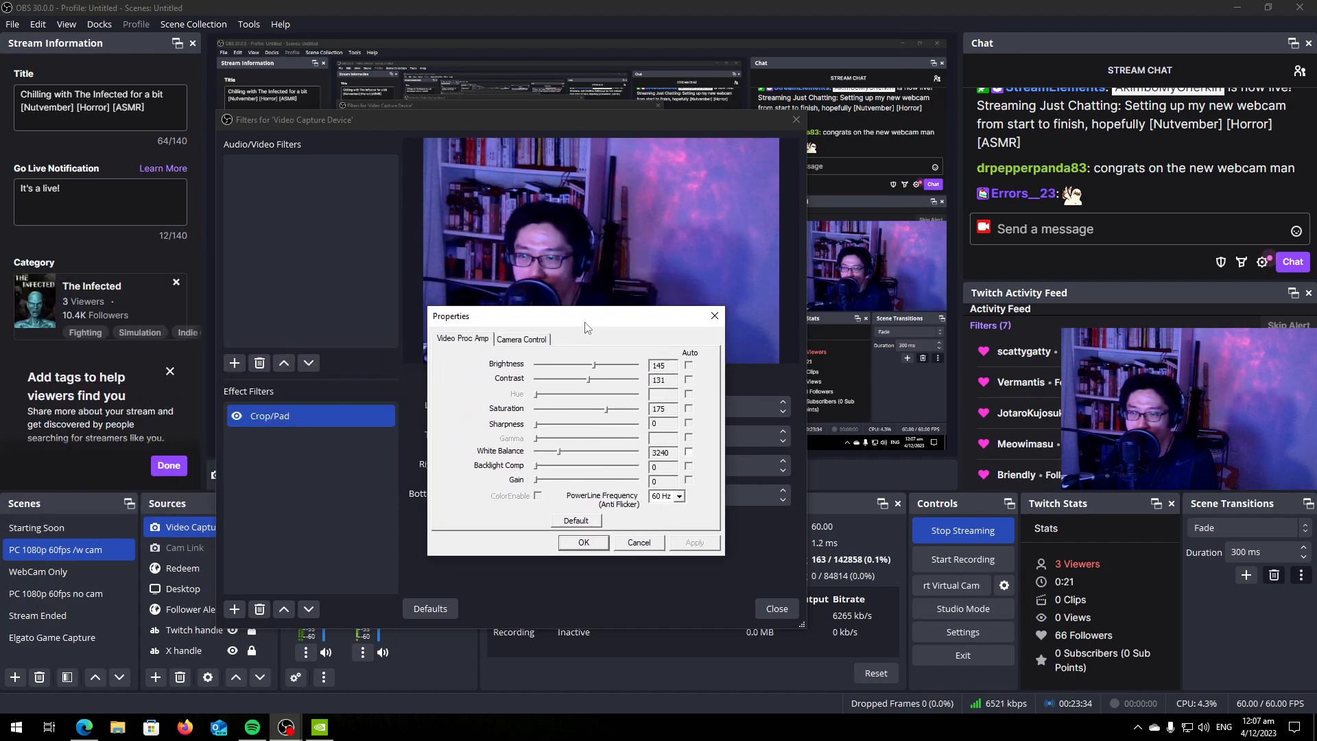
click(593, 542)
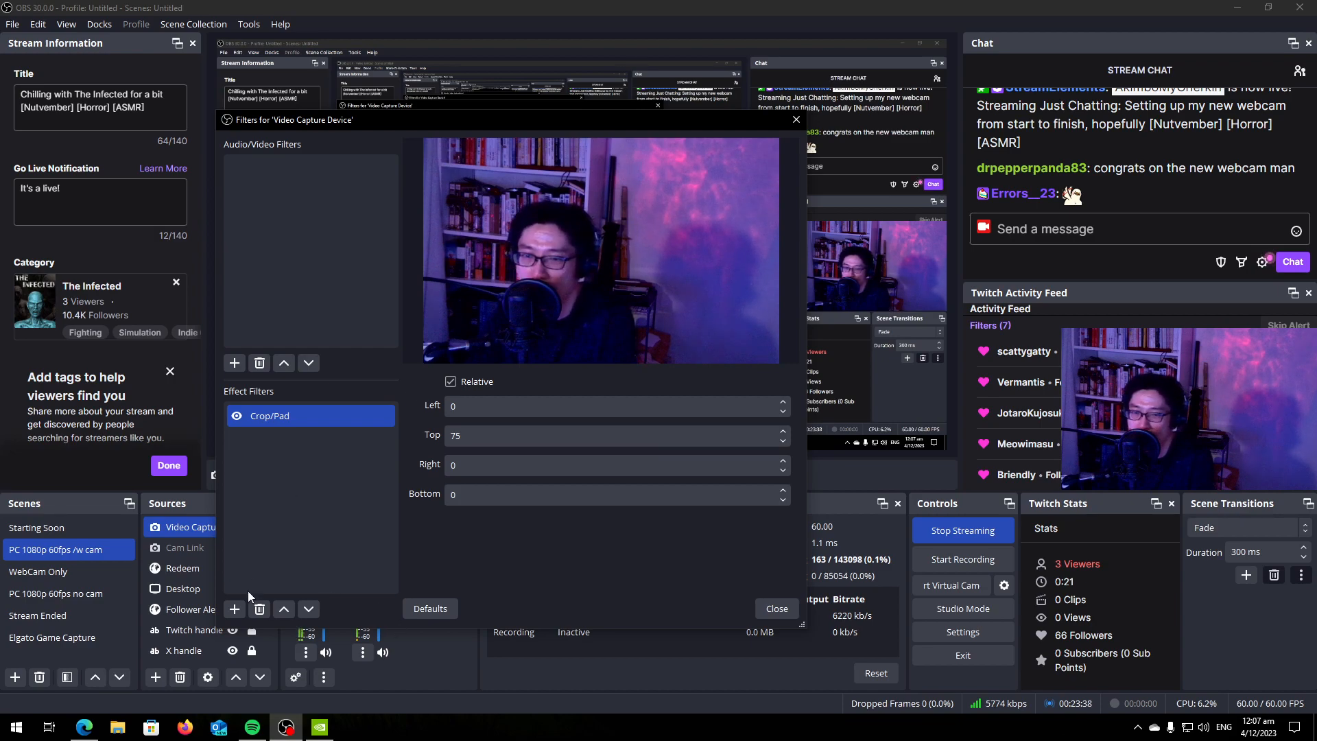
Add a Colour Correction filter under its default name, place it above Crop/Pad, and reposition the filters window.
click(235, 609)
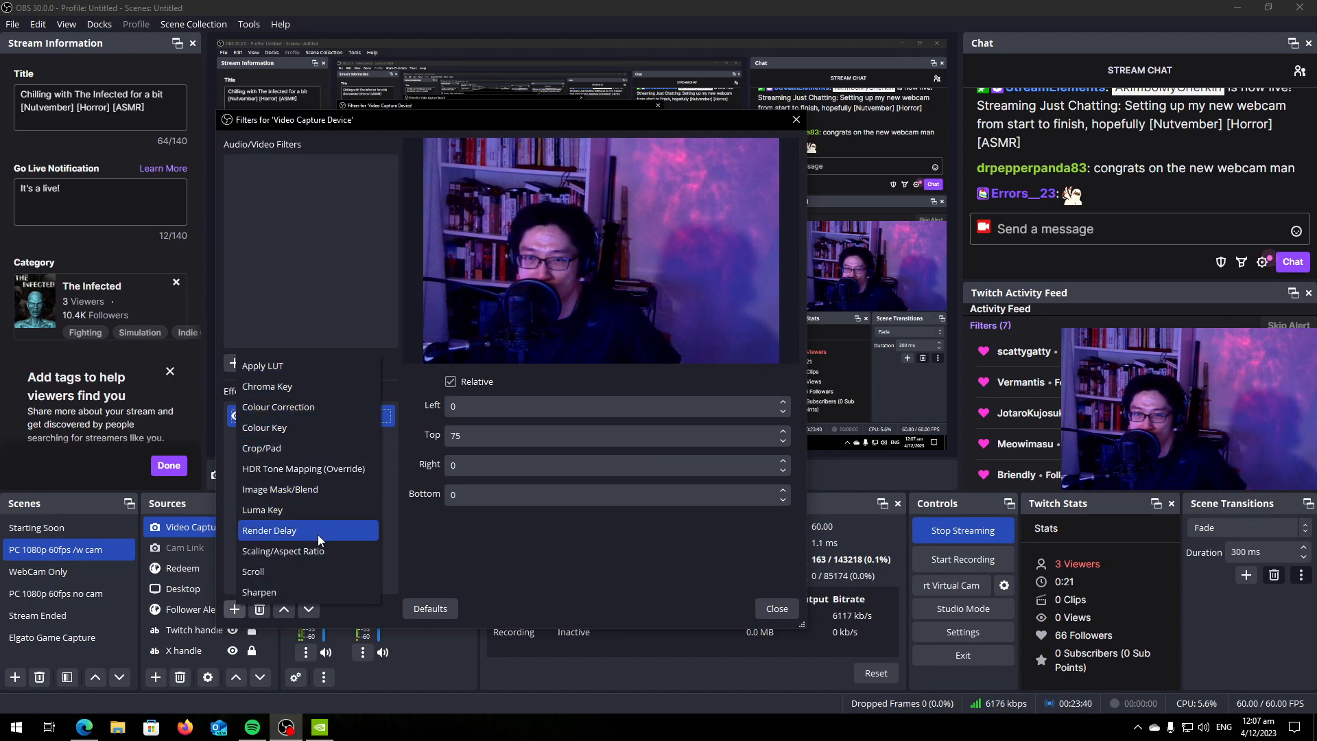
click(307, 411)
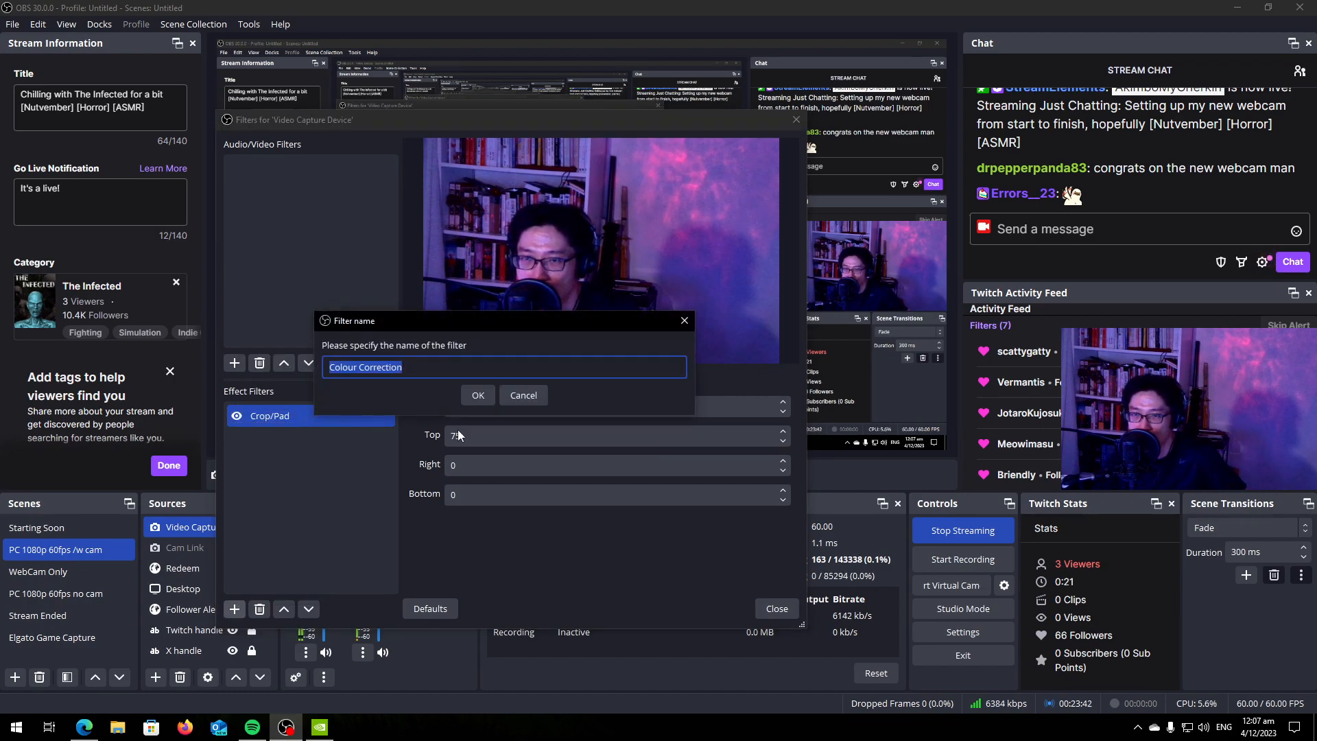
click(478, 396)
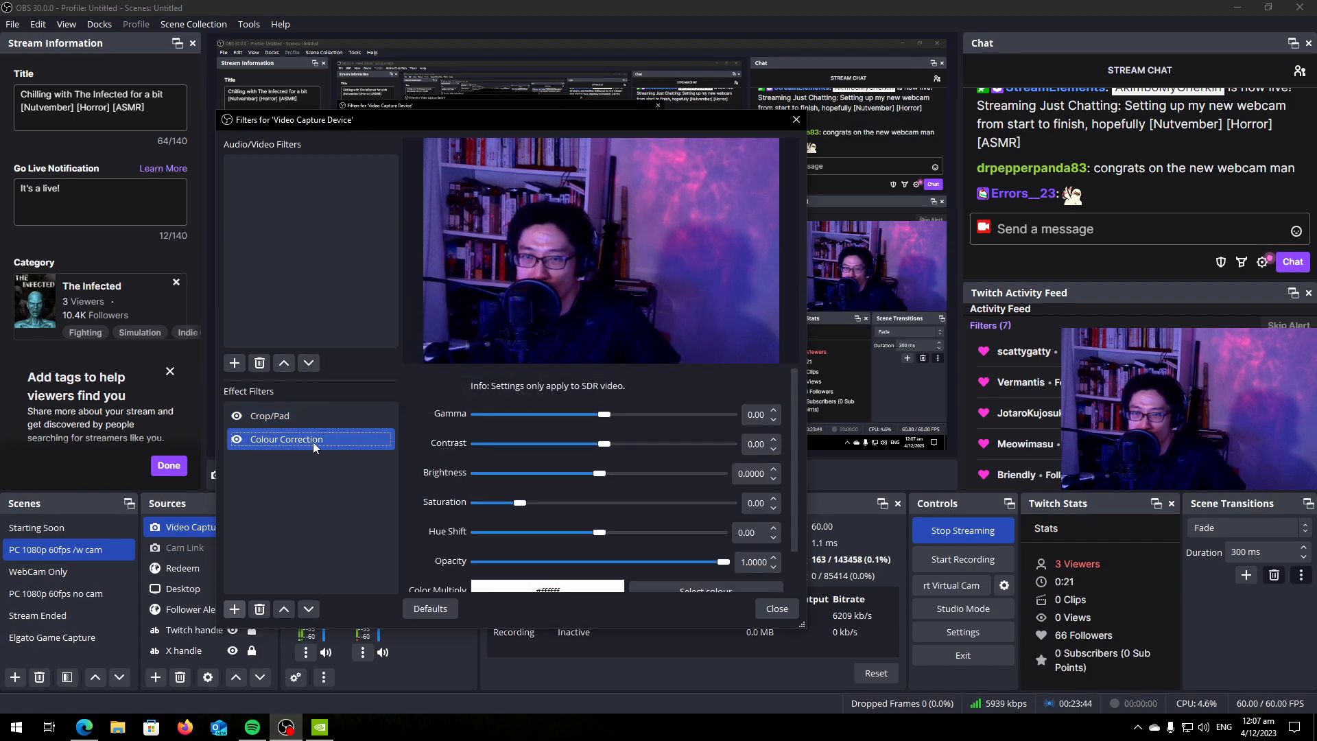
click(290, 607)
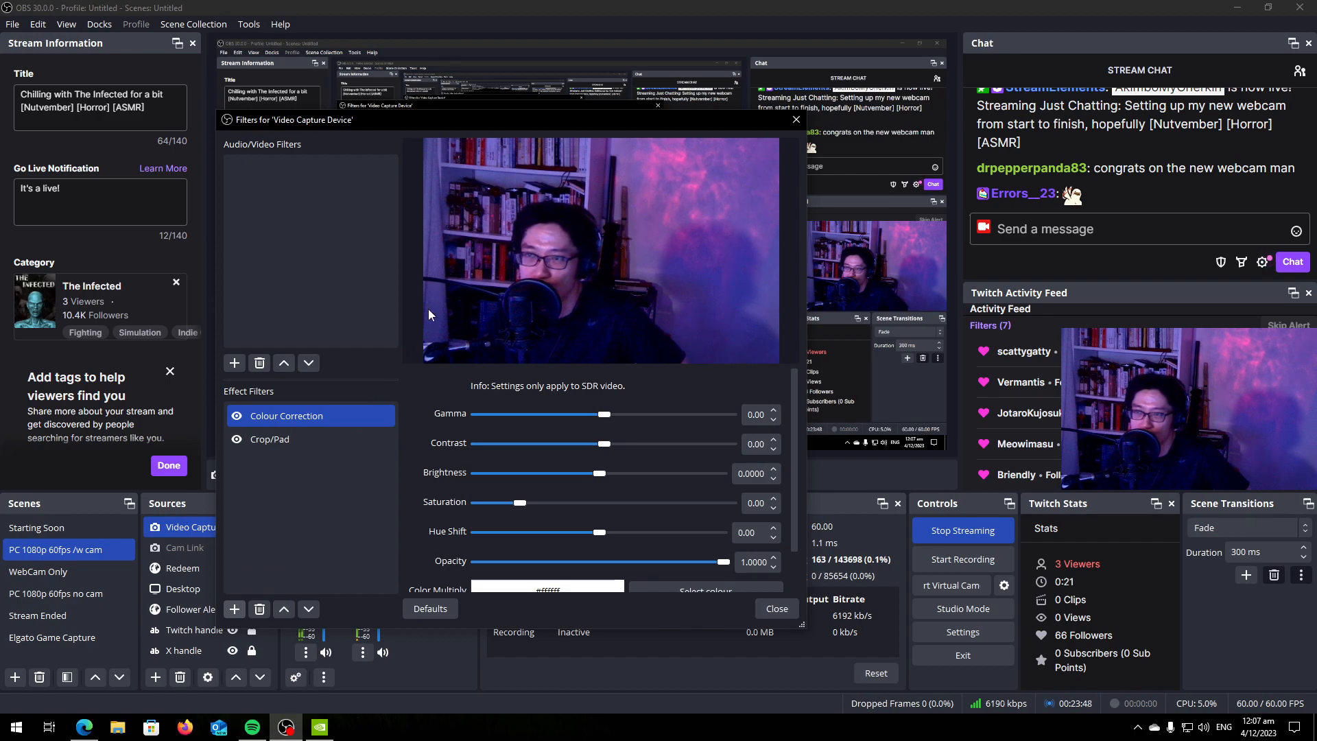
drag(579, 123, 673, 77)
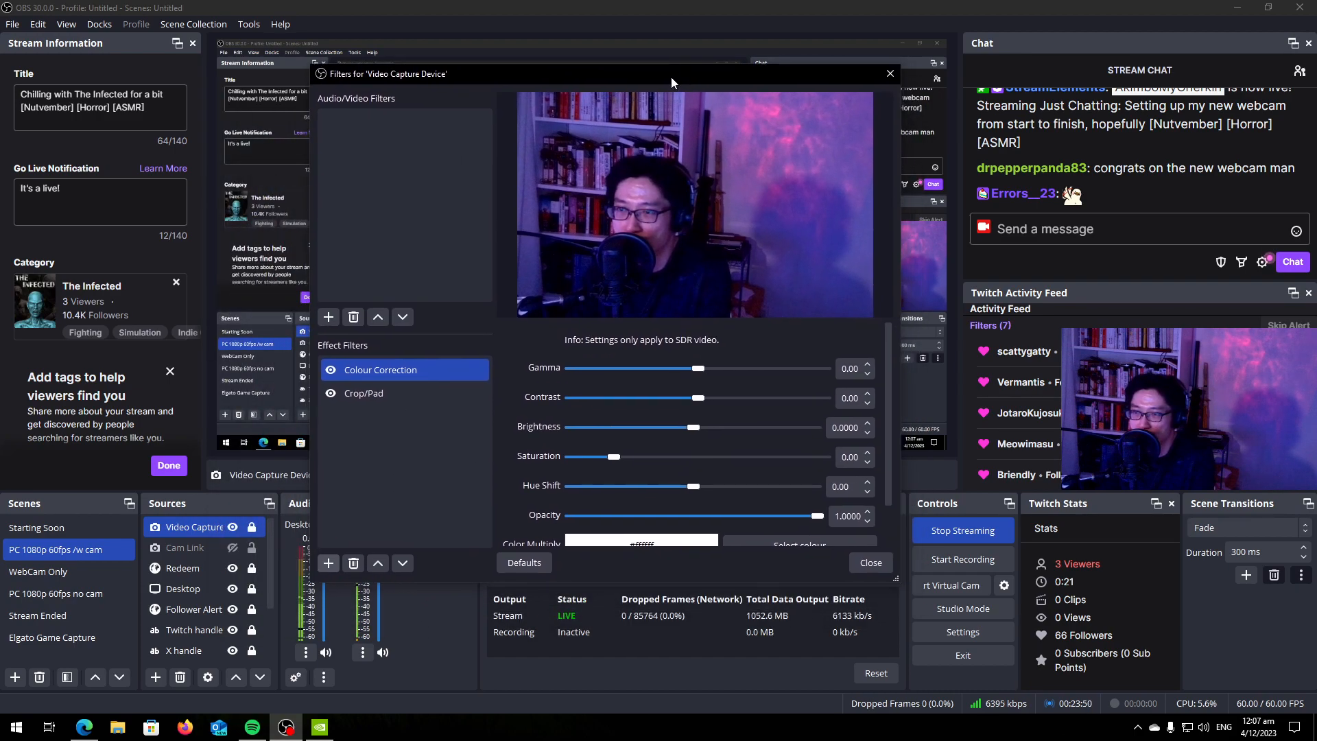
Enlarge the filters window, try a Colour Correction gamma of 0.05, and set the gamma to -0.05.
drag(312, 65, 207, 40)
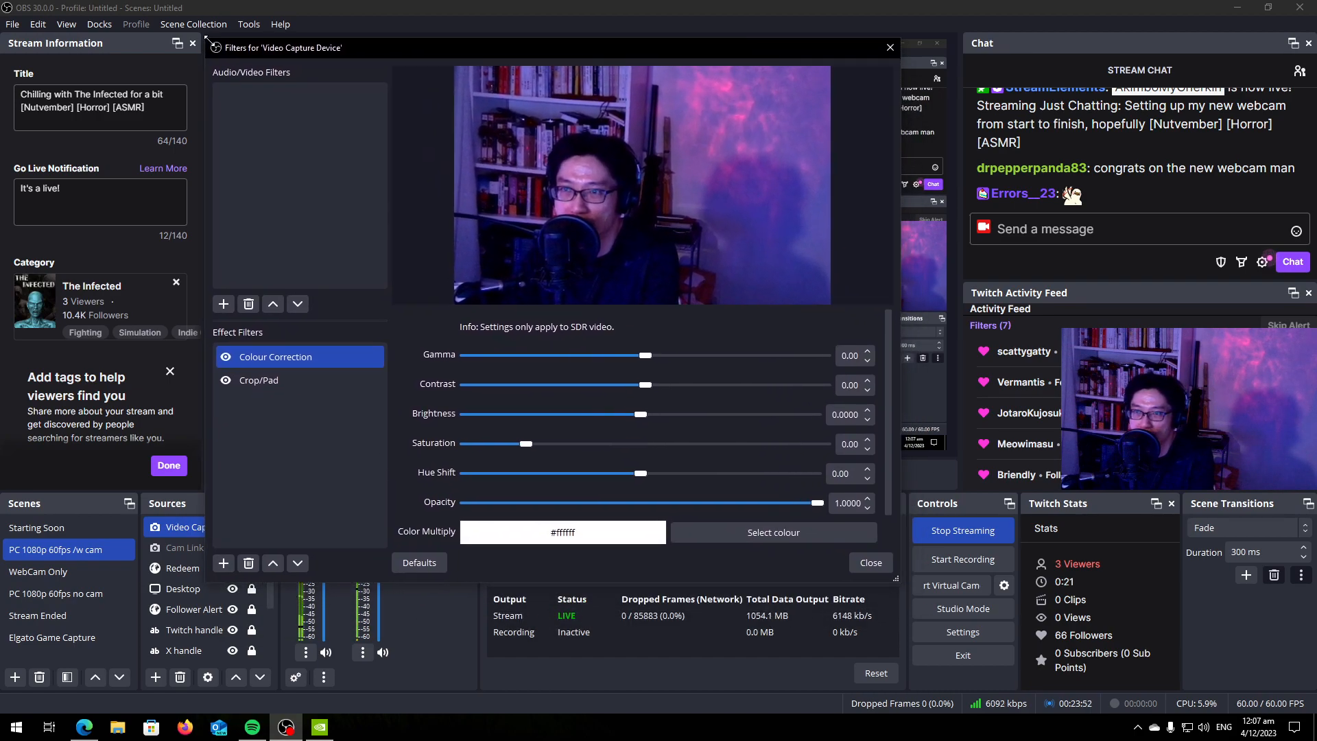
drag(893, 579, 933, 618)
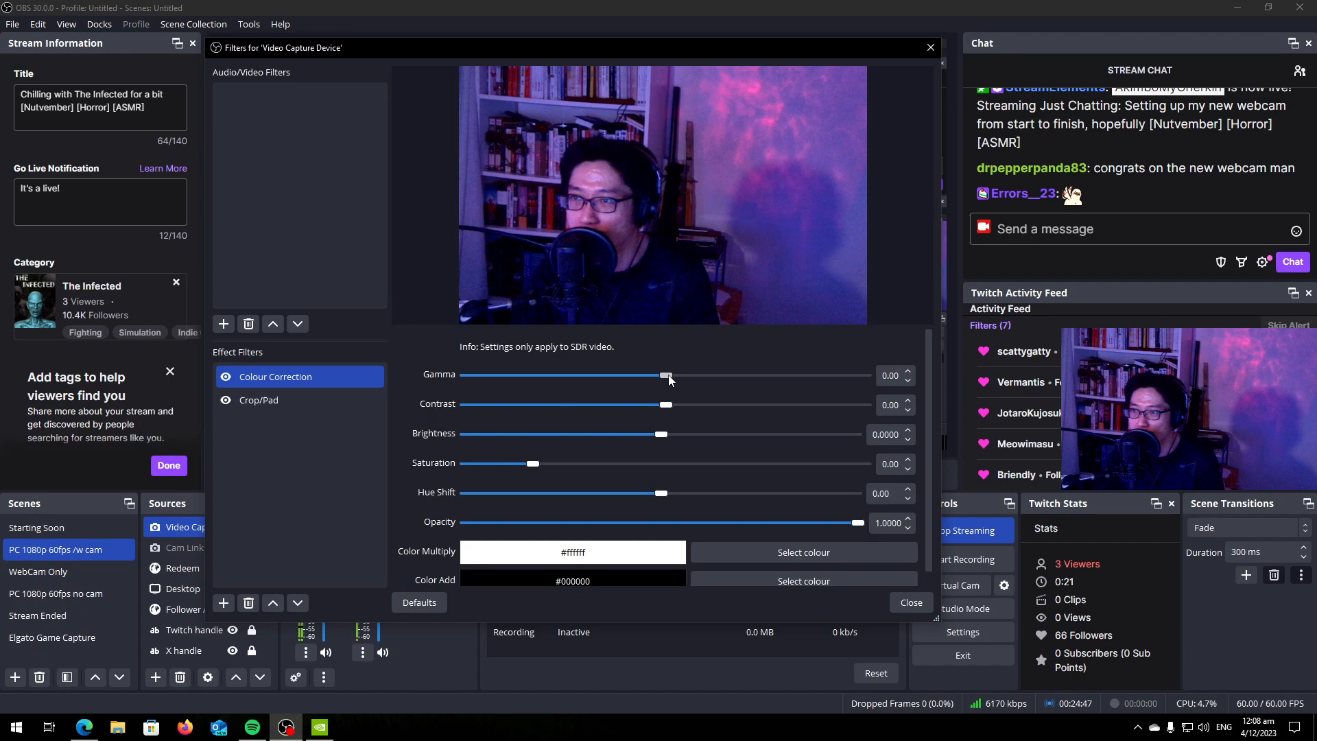
drag(670, 380, 673, 378)
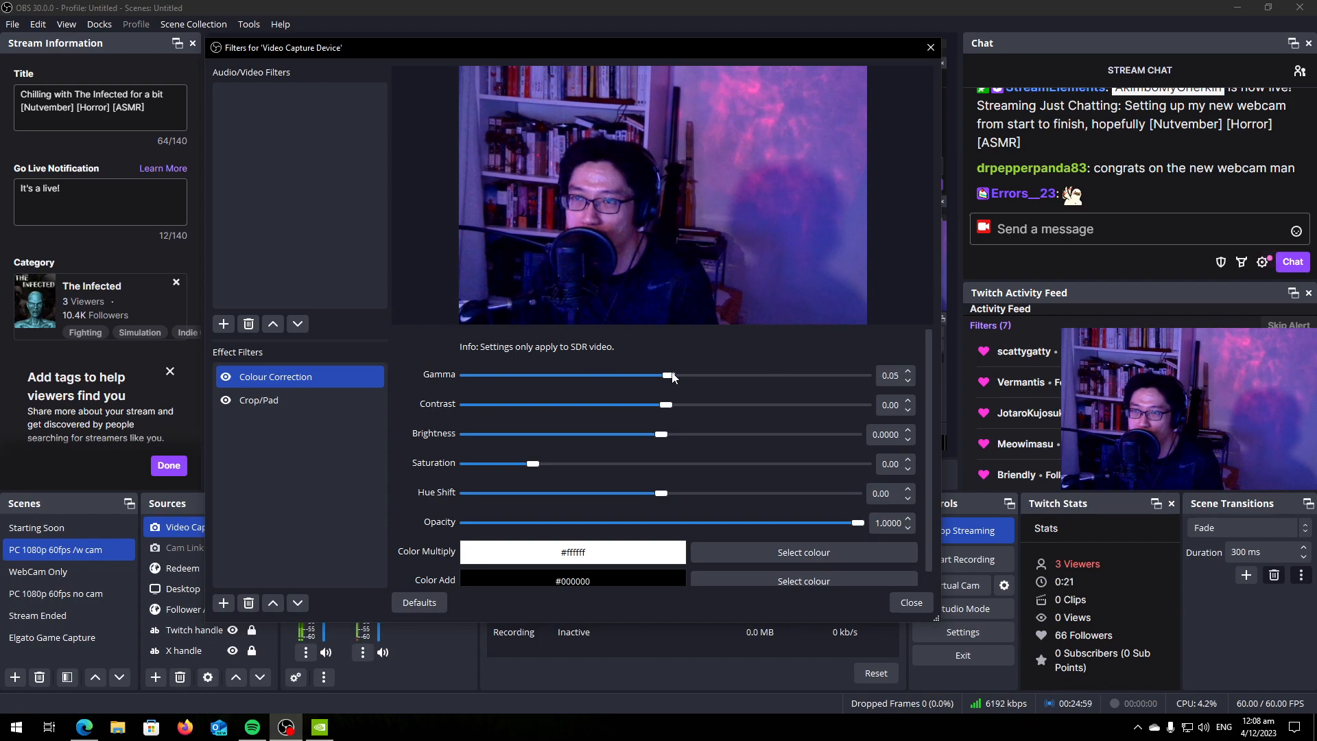
drag(670, 377, 668, 377)
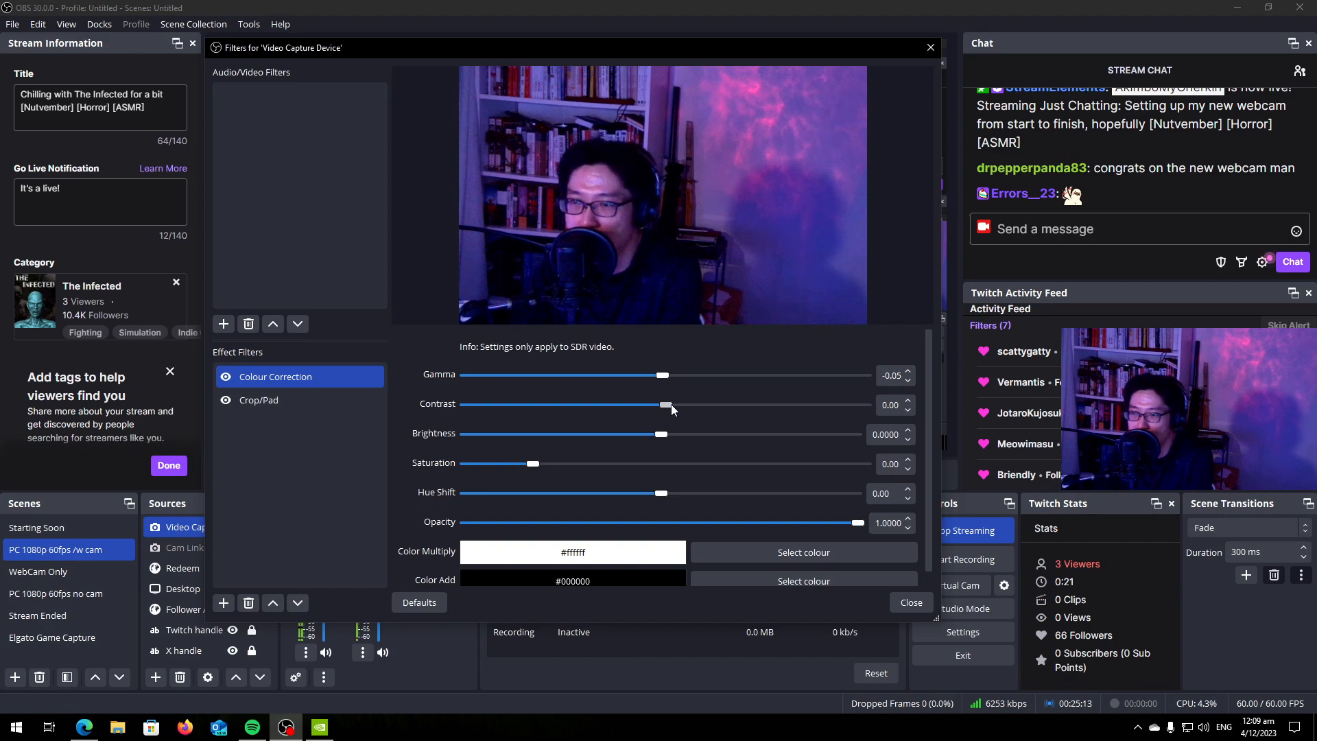
Set the filter's contrast to 0.01, try a brightness of 0.0053, and settle the brightness on -0.0018.
mouse_move(671, 409)
mouse_down()
mouse_move(686, 411)
mouse_move(672, 409)
mouse_up()
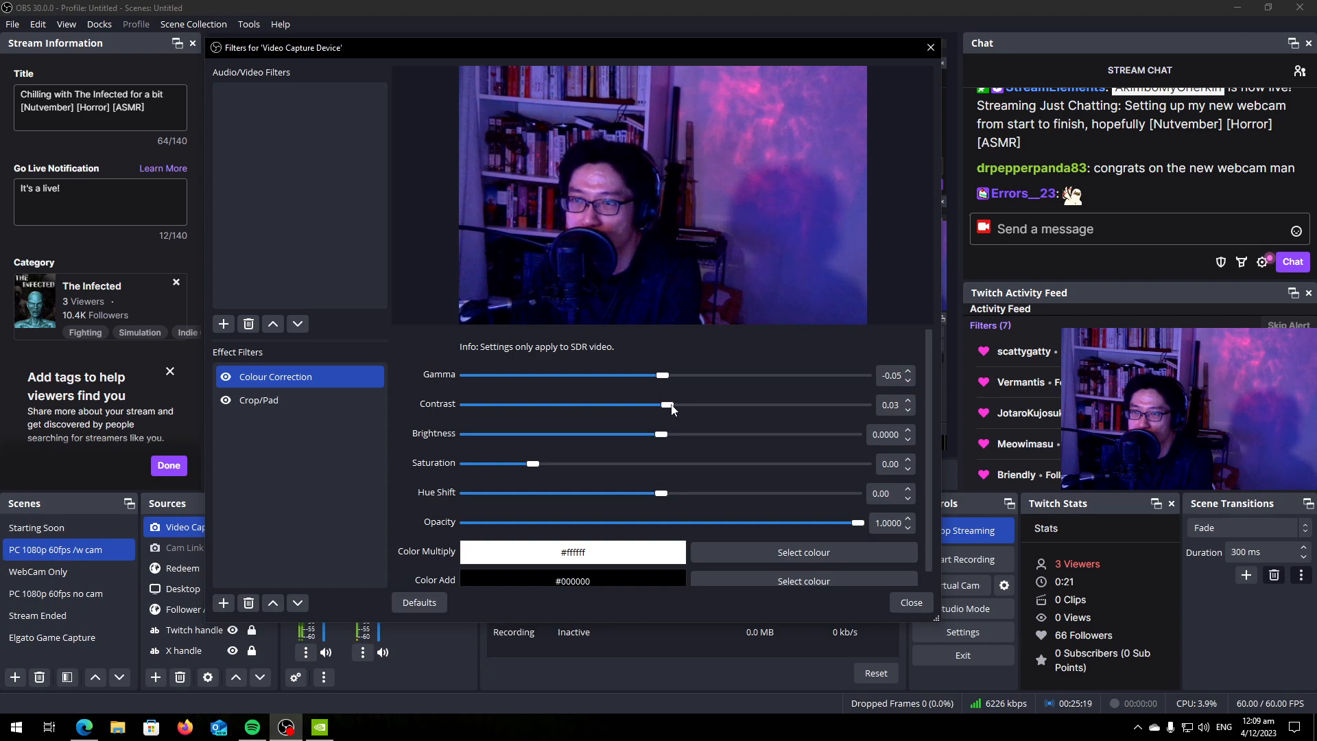
drag(658, 435, 659, 439)
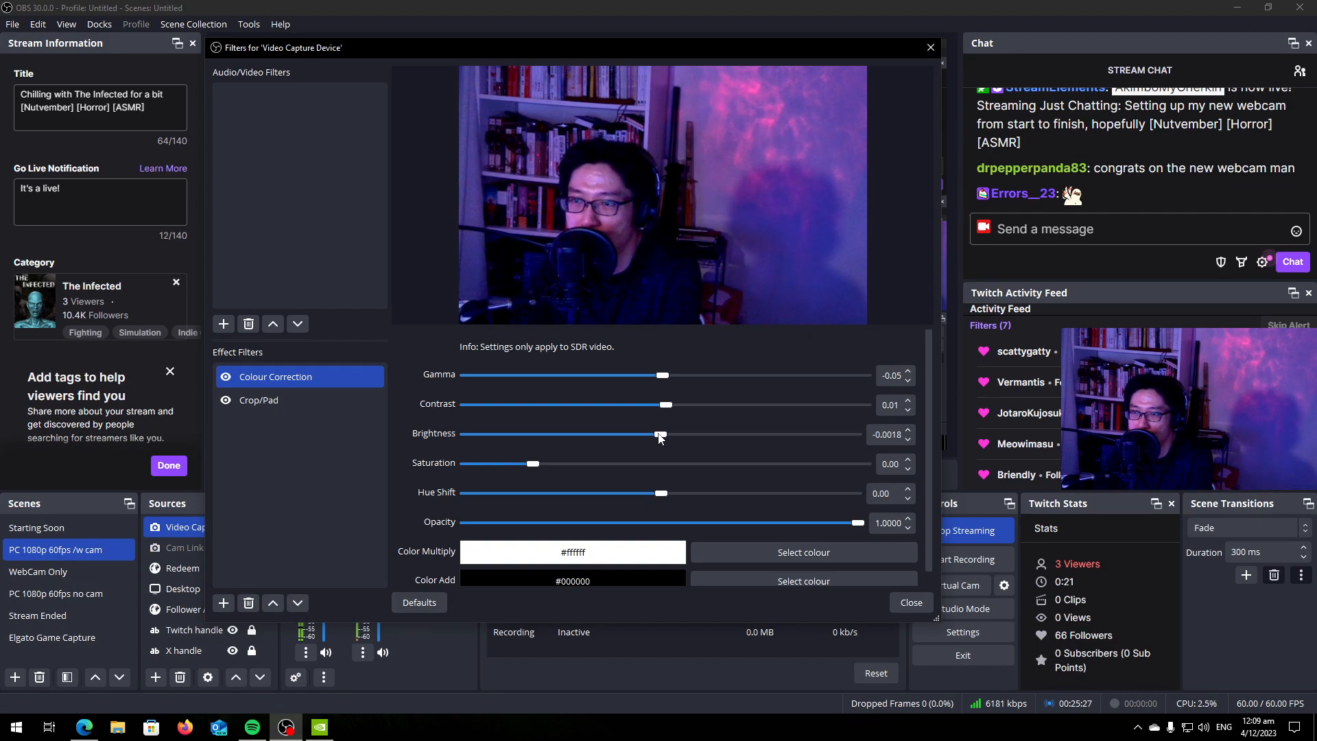
drag(659, 439, 663, 439)
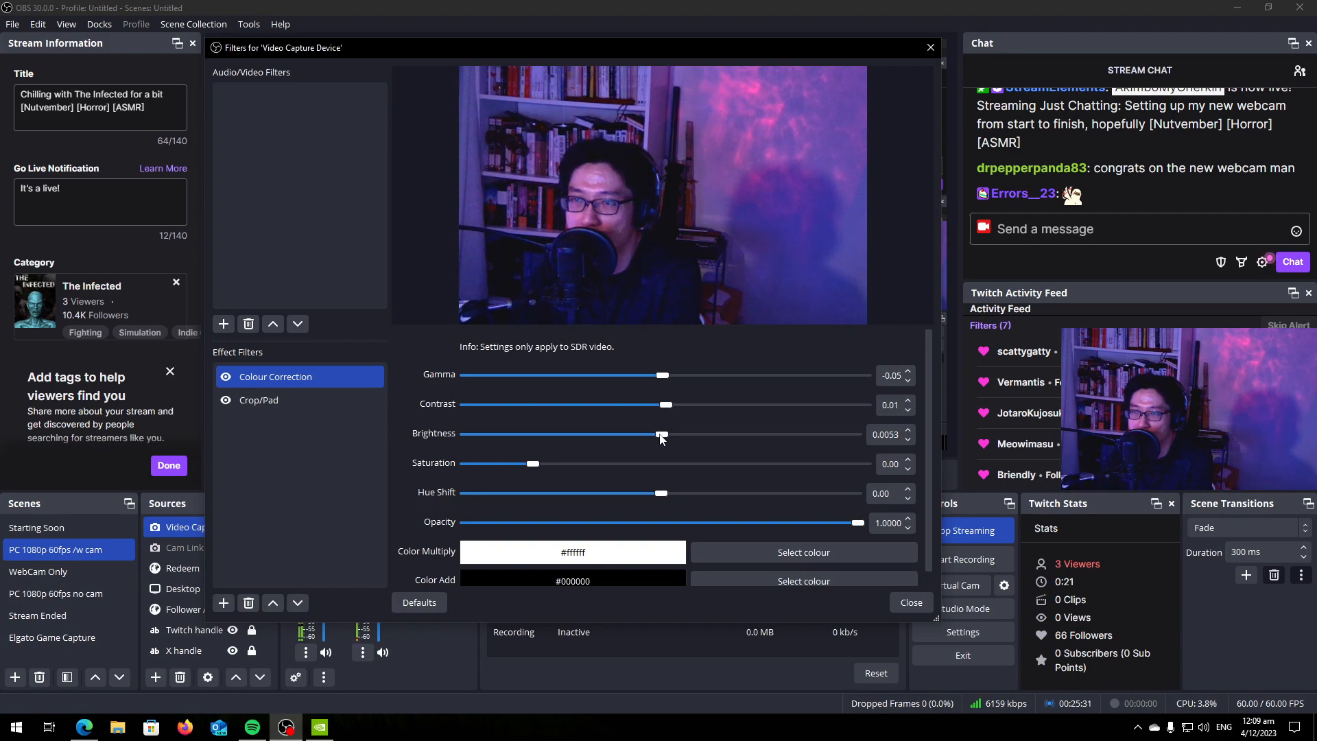
drag(662, 439, 659, 439)
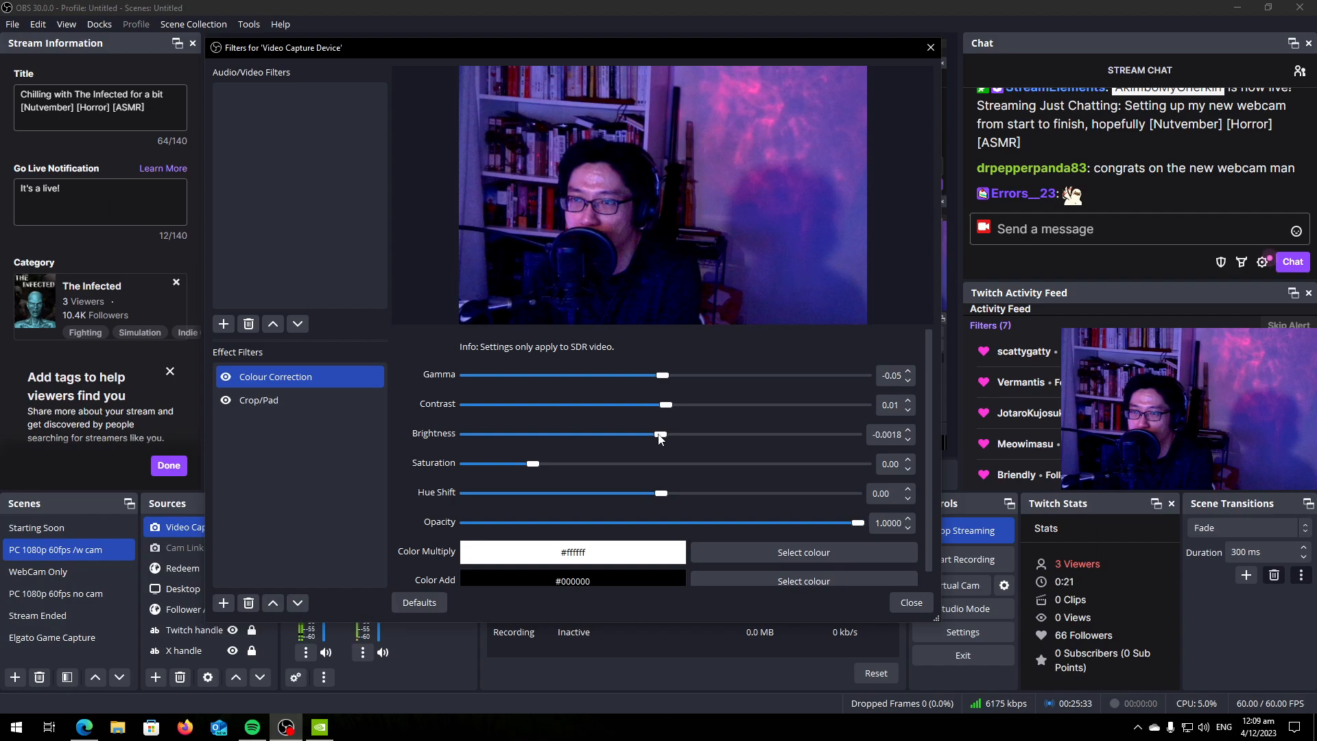
drag(659, 440, 661, 440)
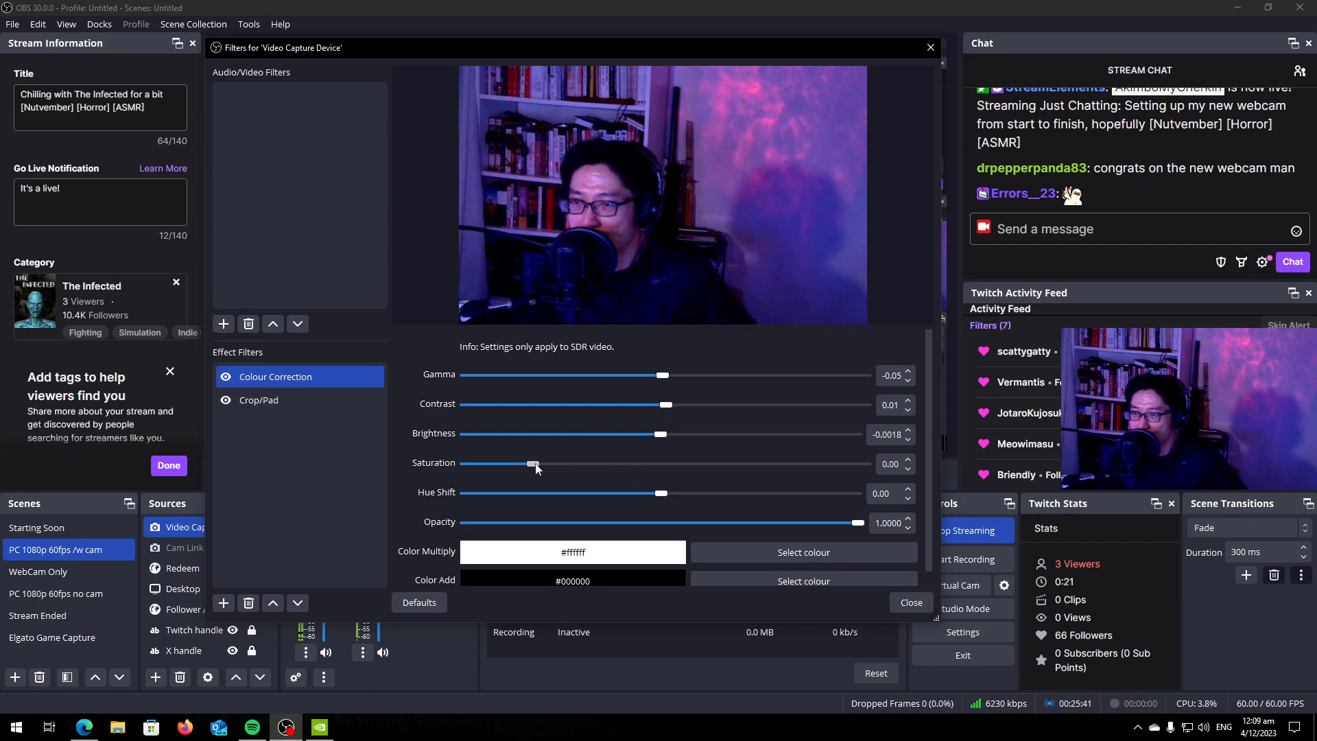
Try a Colour Correction saturation of 0.08 and reset the saturation to 0.00.
mouse_move(535, 464)
mouse_down()
mouse_move(552, 464)
mouse_move(527, 464)
mouse_move(542, 466)
mouse_up()
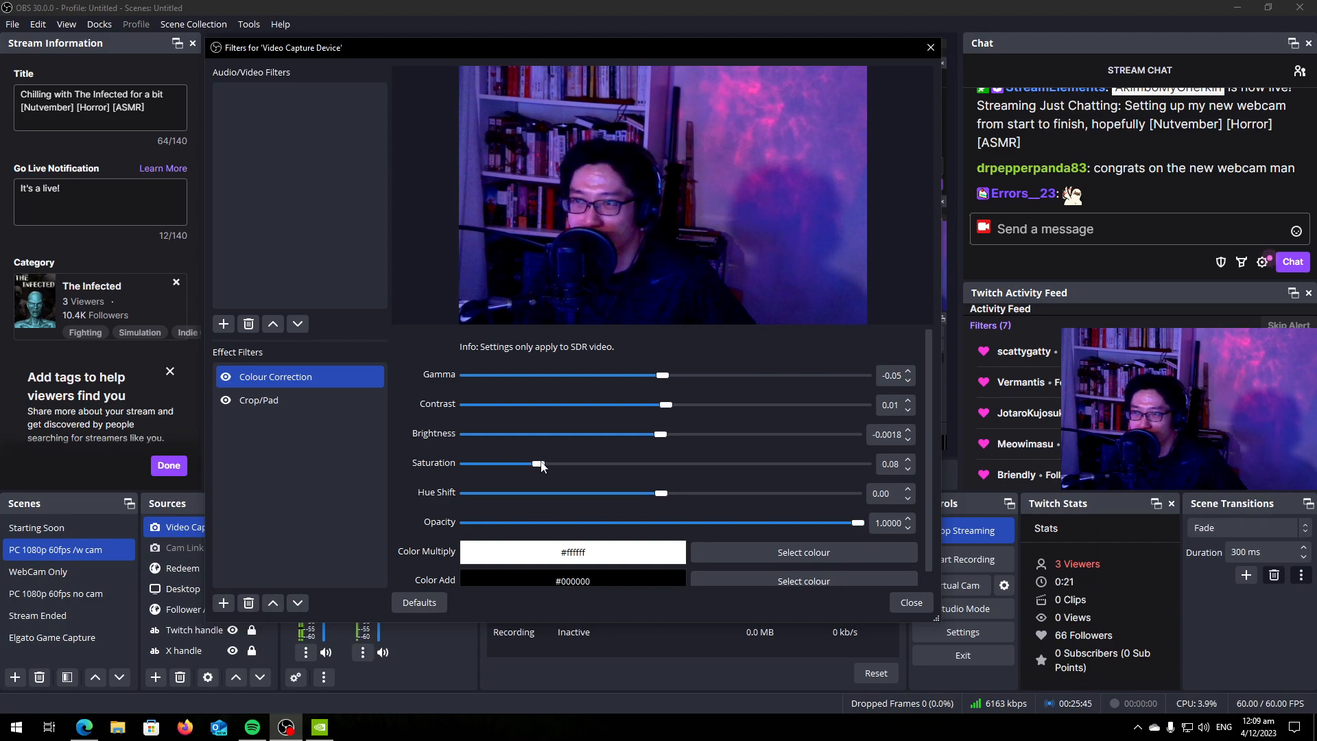
double_click(887, 465)
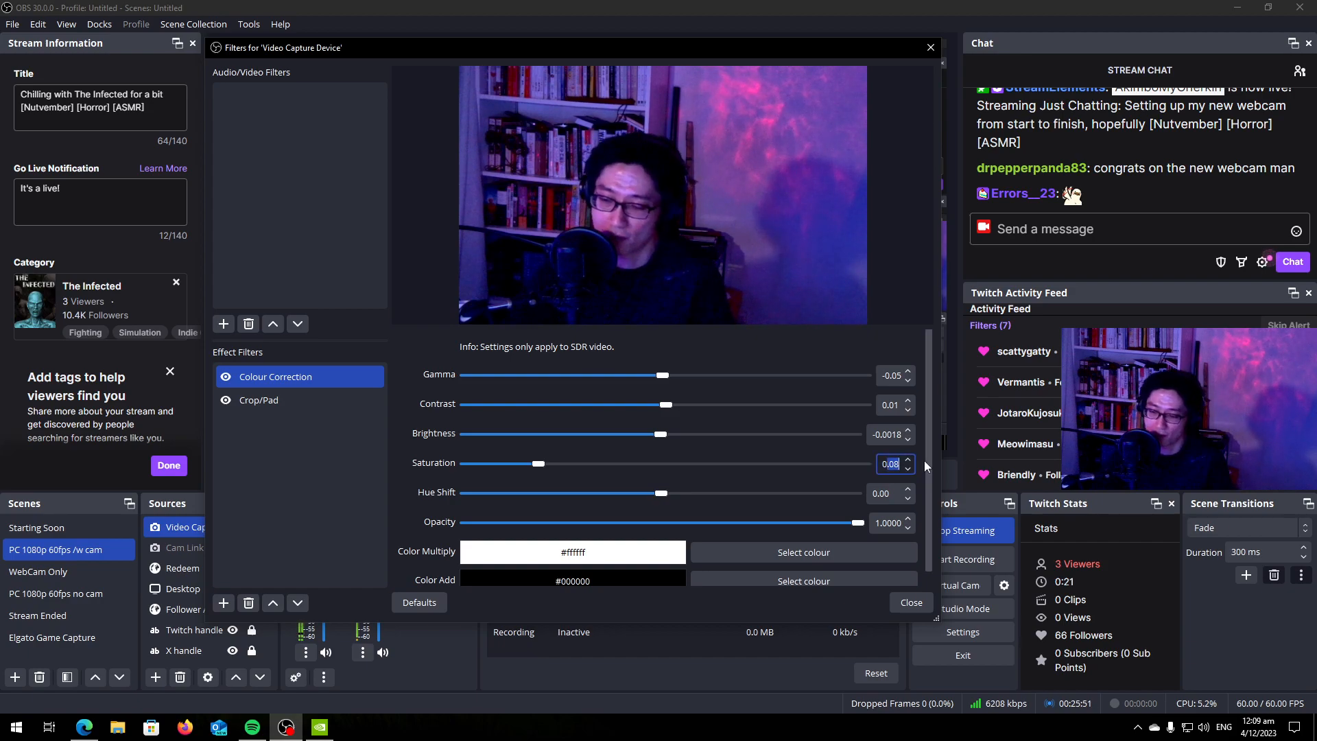
text(0)
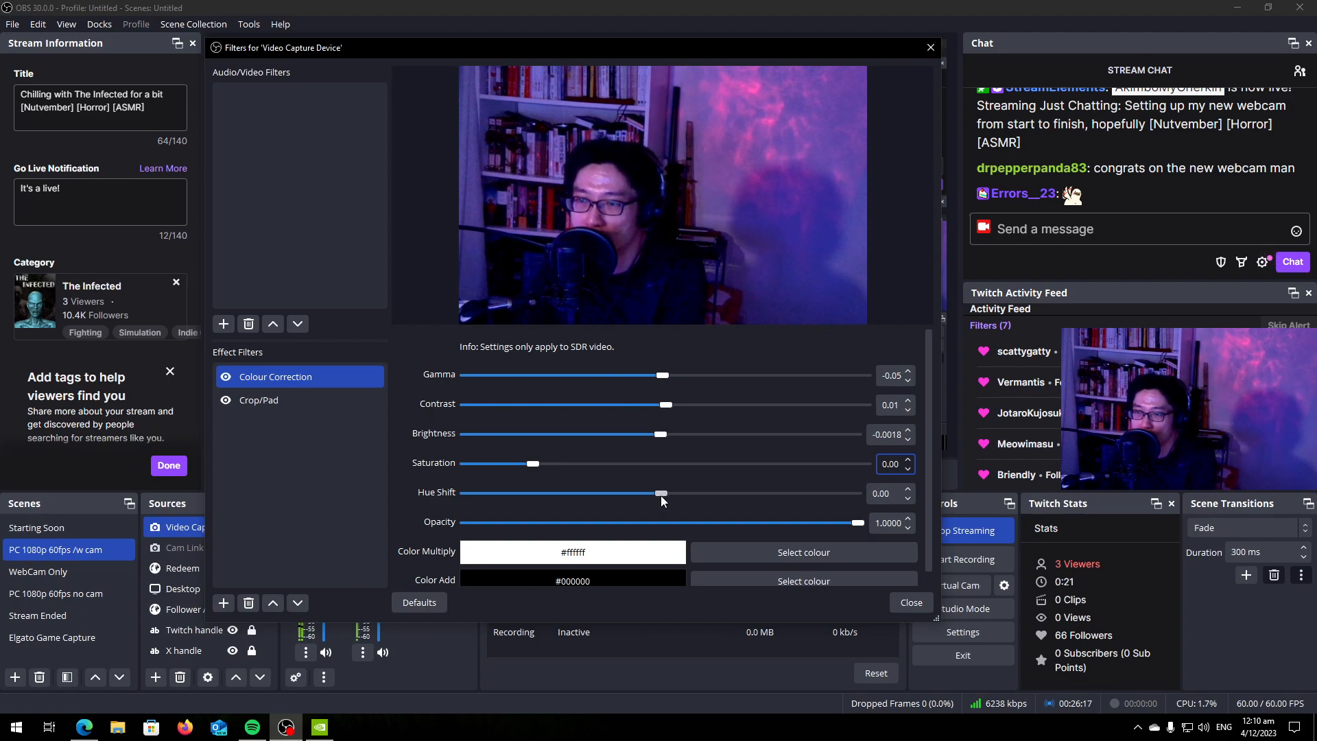
Try a strong negative hue shift of -70.16 on the webcam image and reset the hue shift to 0.00.
drag(661, 496, 585, 492)
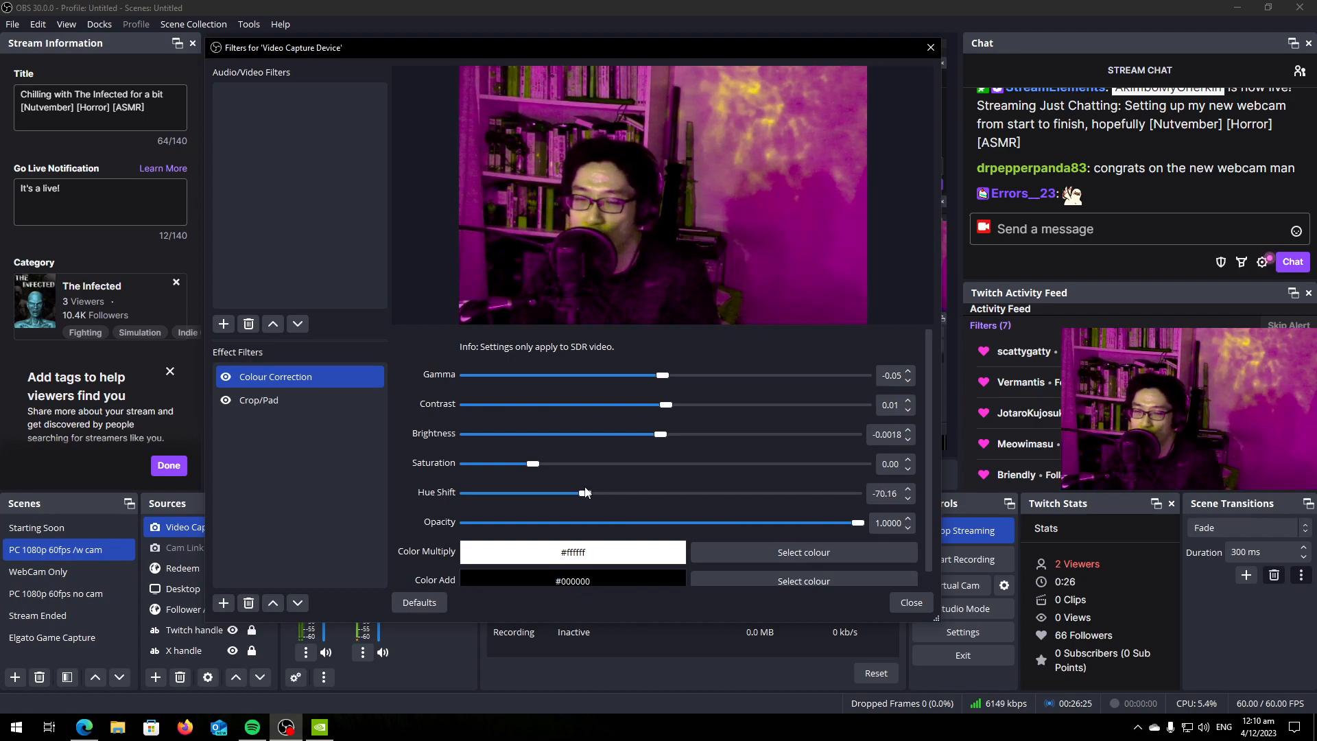
drag(585, 497, 658, 504)
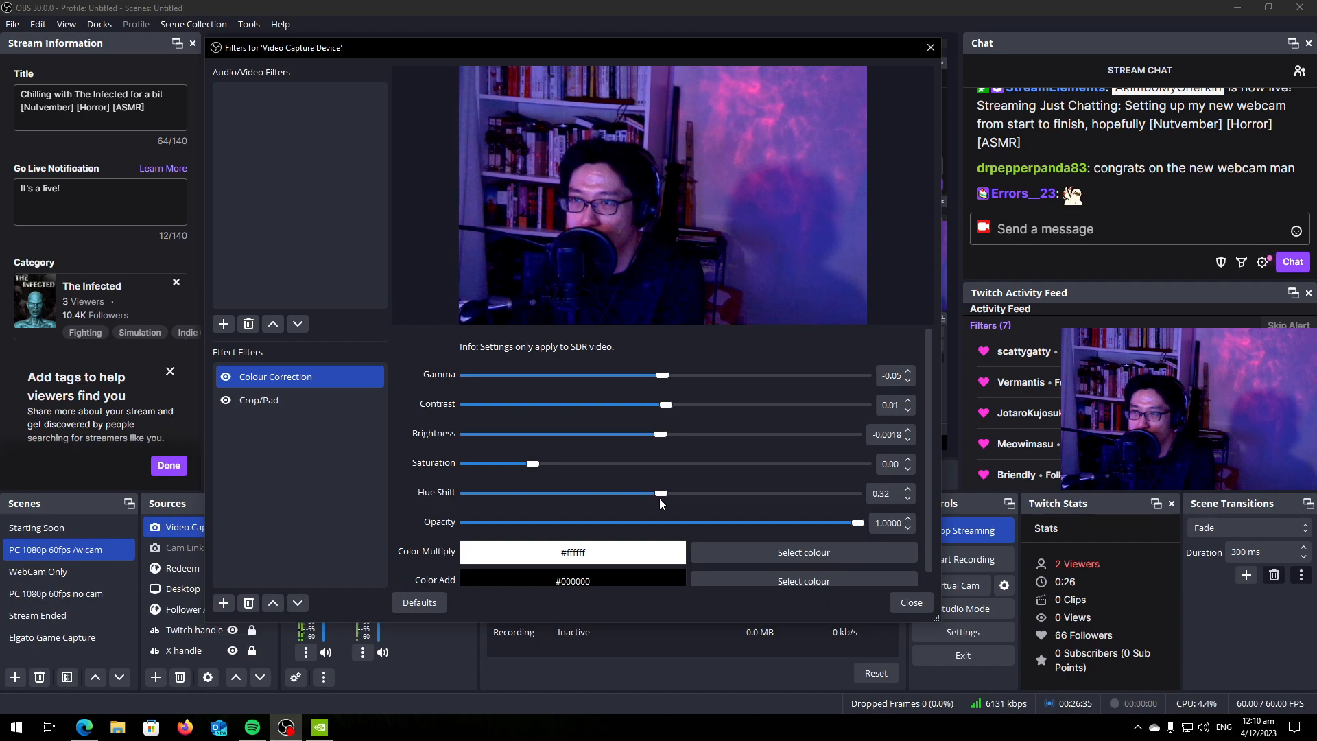
double_click(885, 500)
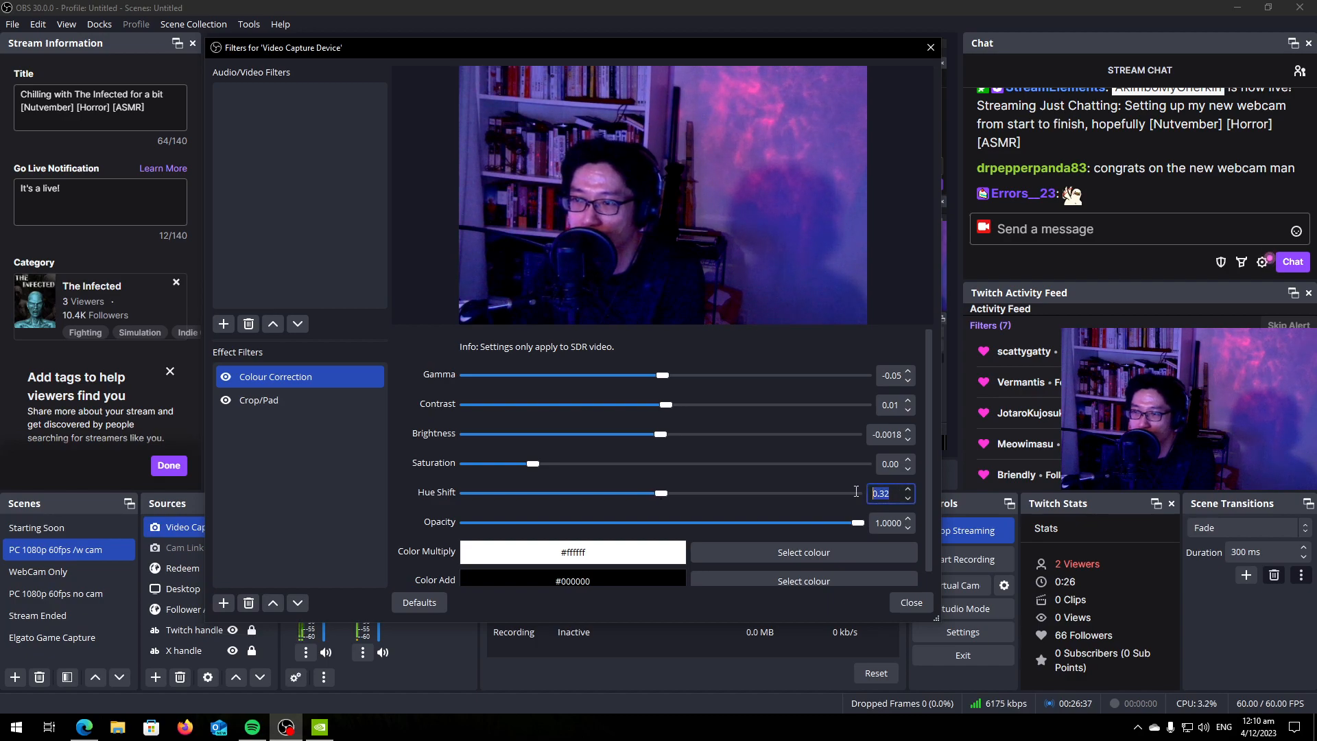
text(00)
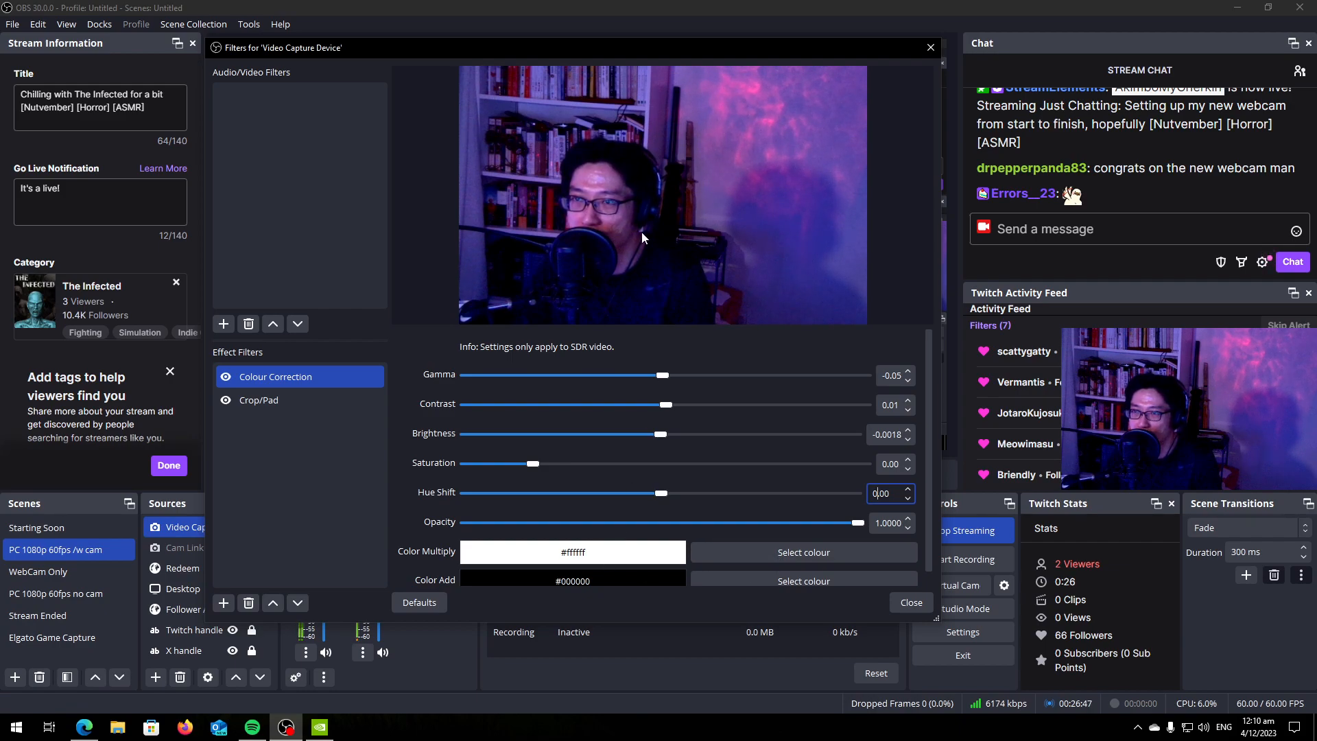
Try a much lower opacity in the Colour Correction filter and restore it to 1.0000.
click(859, 524)
drag(859, 524, 610, 512)
drag(508, 498, 875, 535)
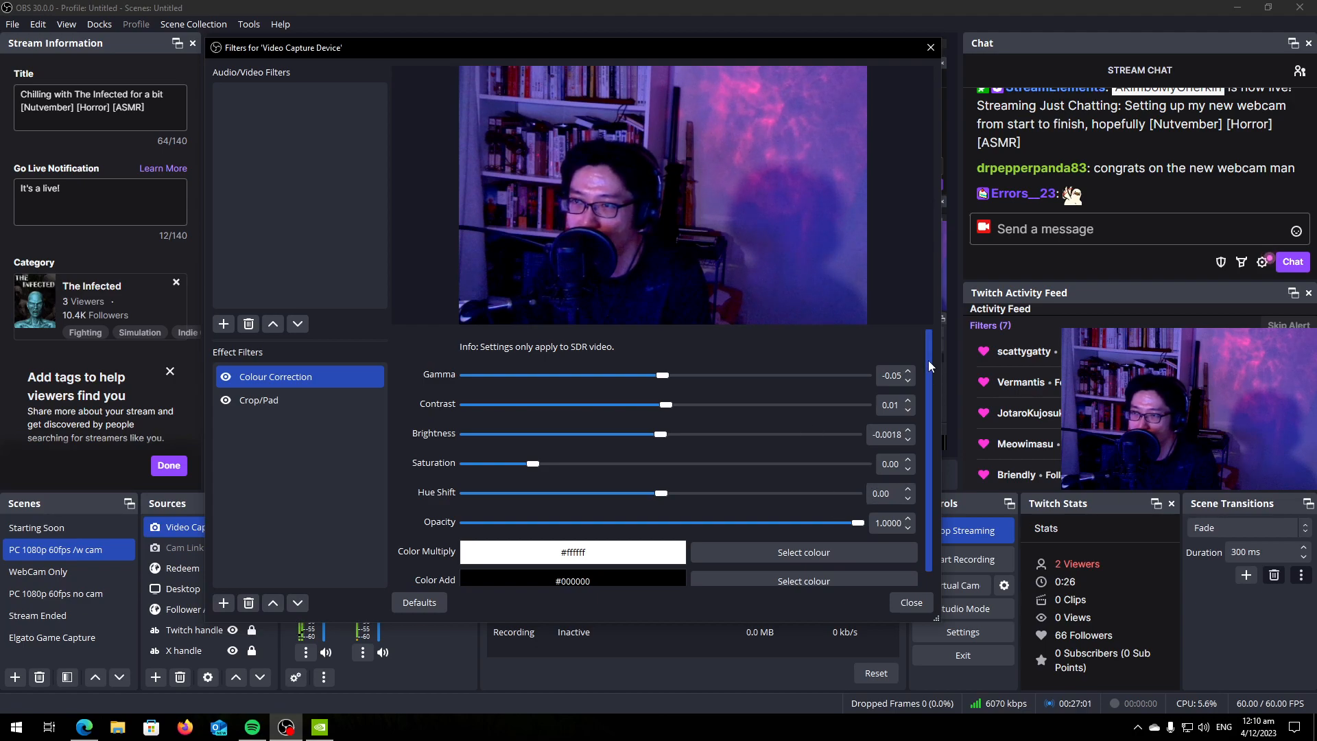
drag(929, 361, 933, 428)
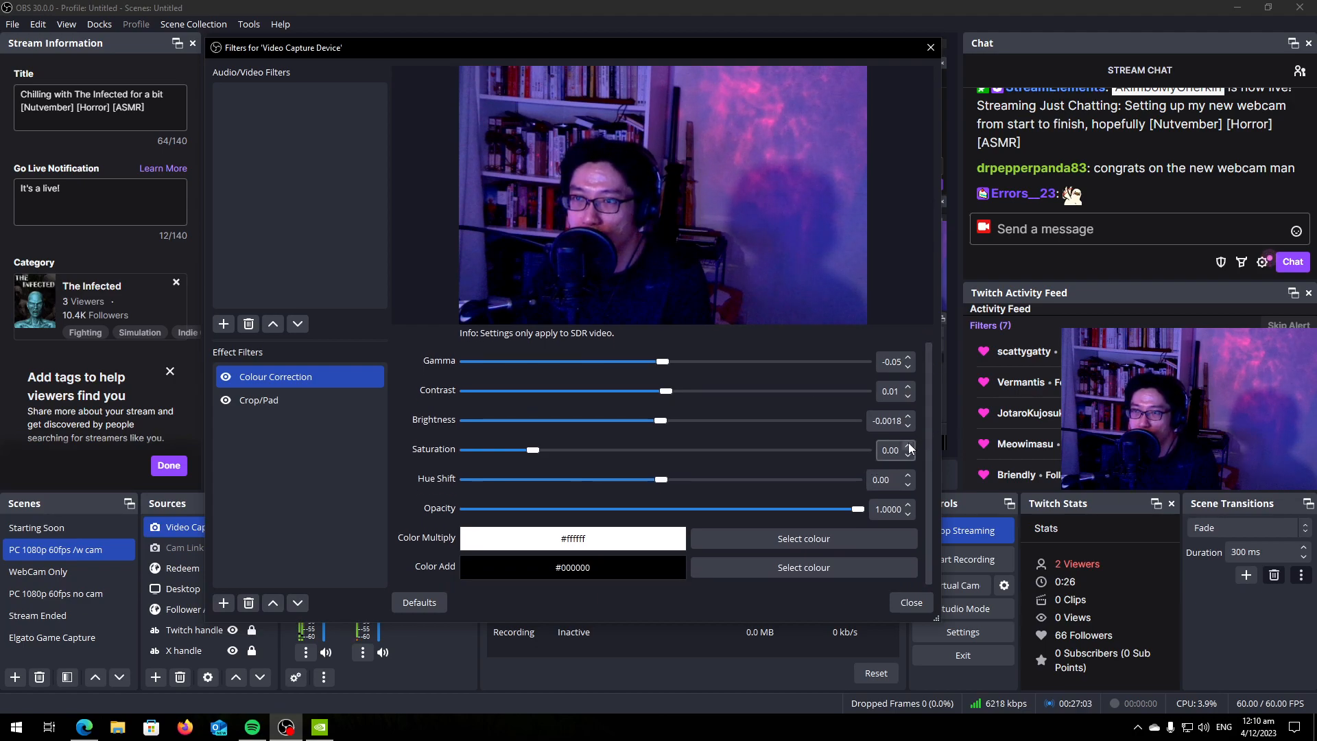
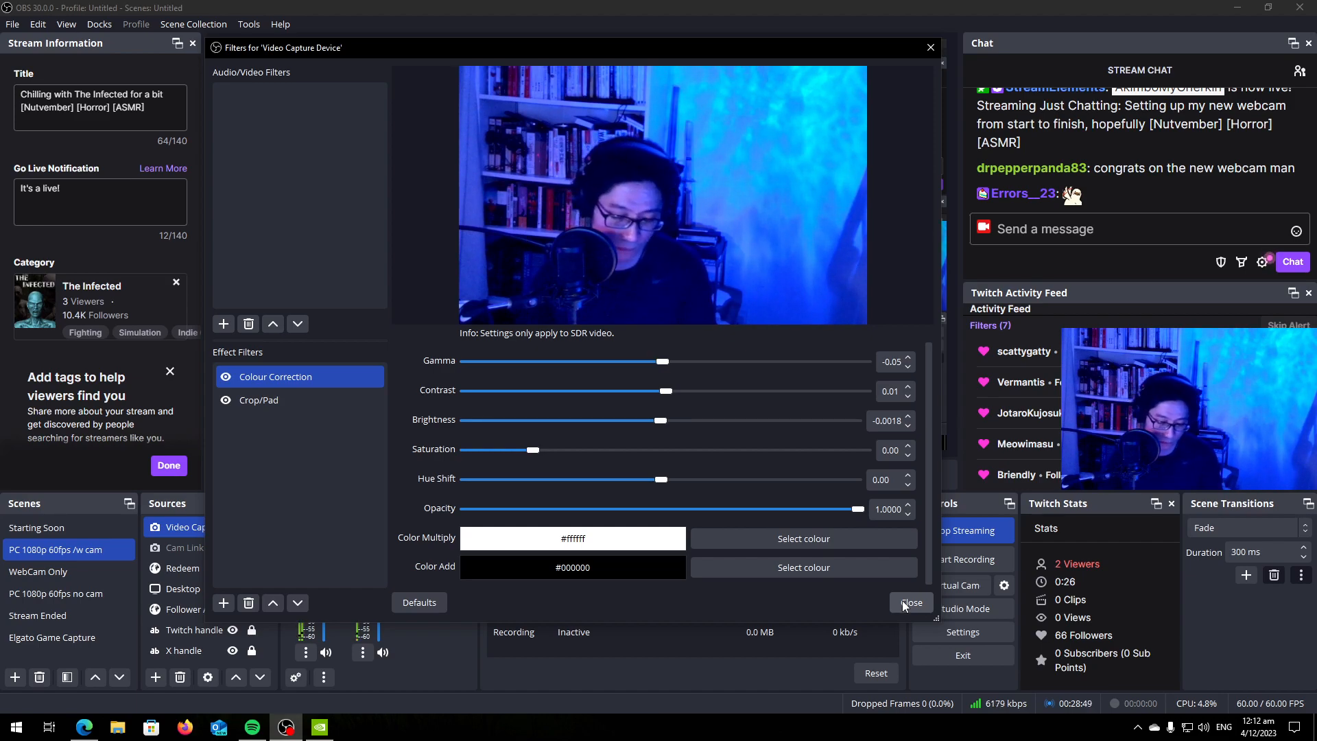
Try a hue shift of 0.32 in the Colour Correction filter, reset it to 0.00 and close the webcam's filter settings.
mouse_move(657, 481)
mouse_down()
mouse_move(647, 482)
mouse_move(658, 483)
mouse_up()
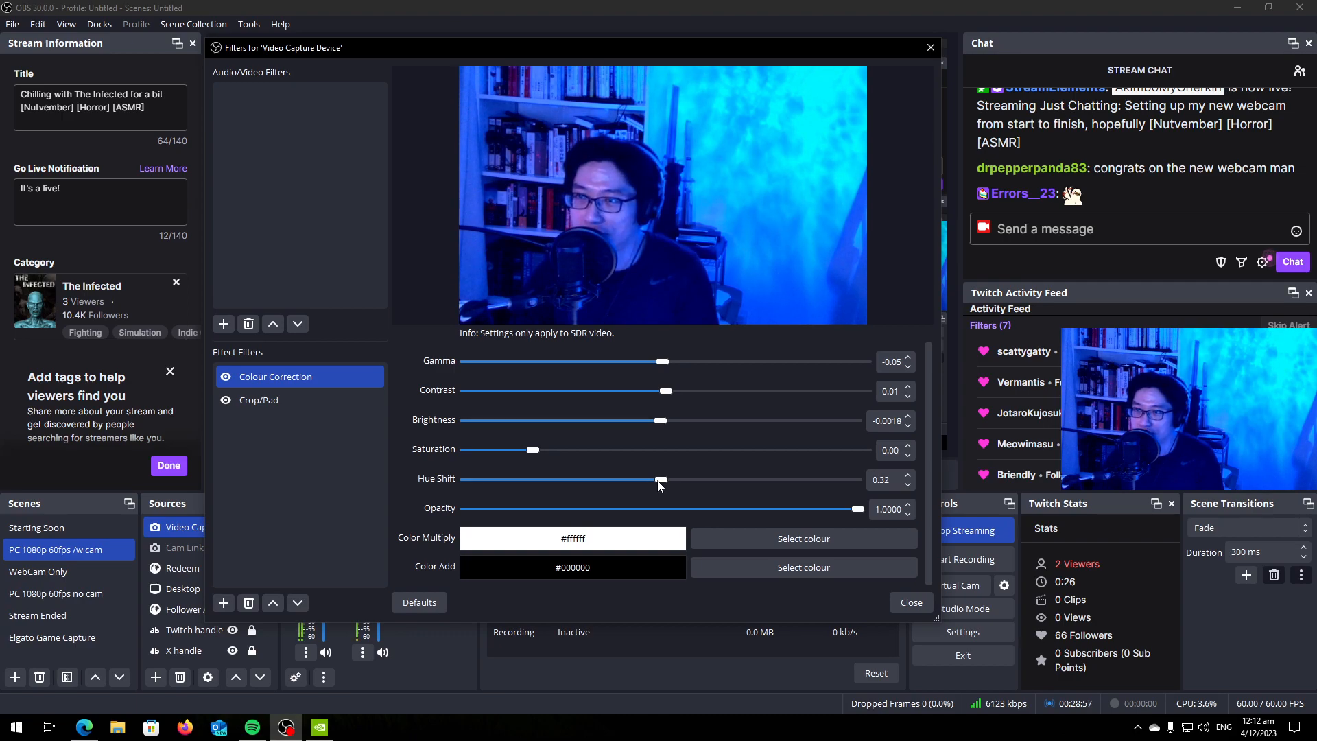
drag(894, 480, 827, 472)
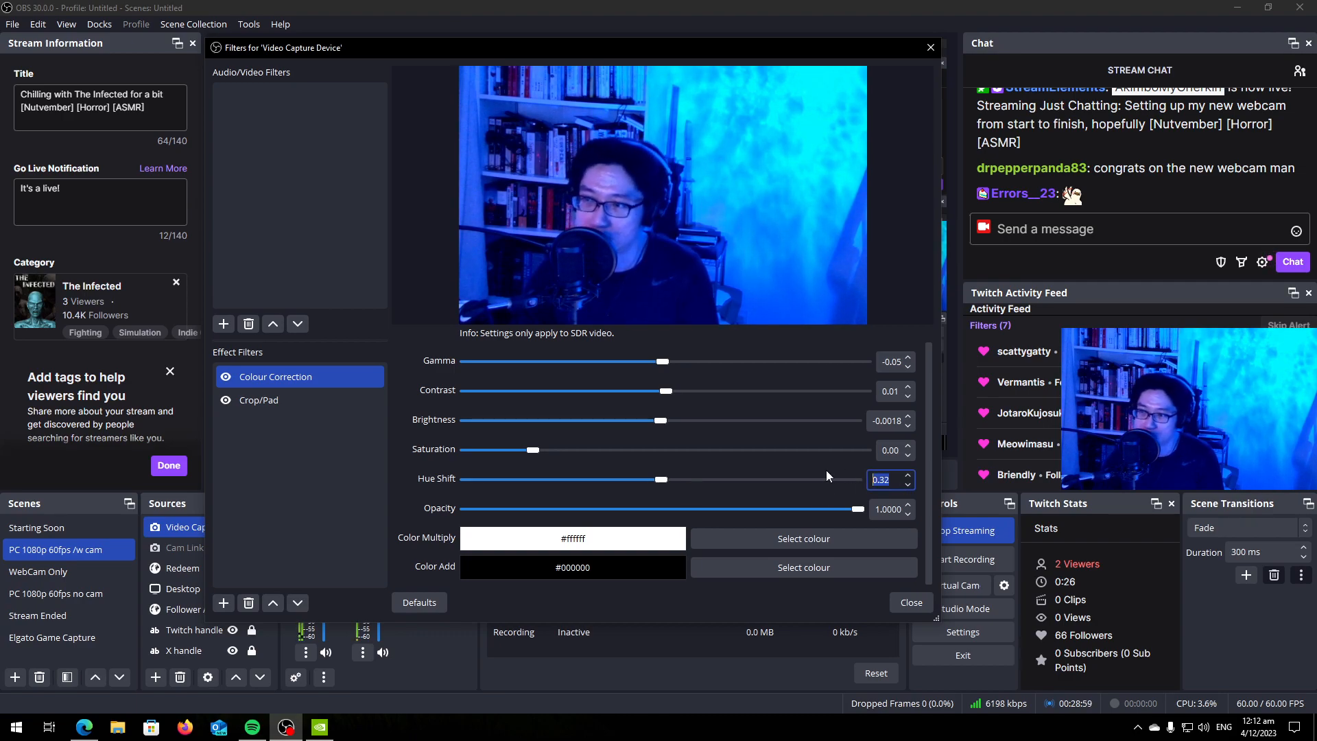
text(00)
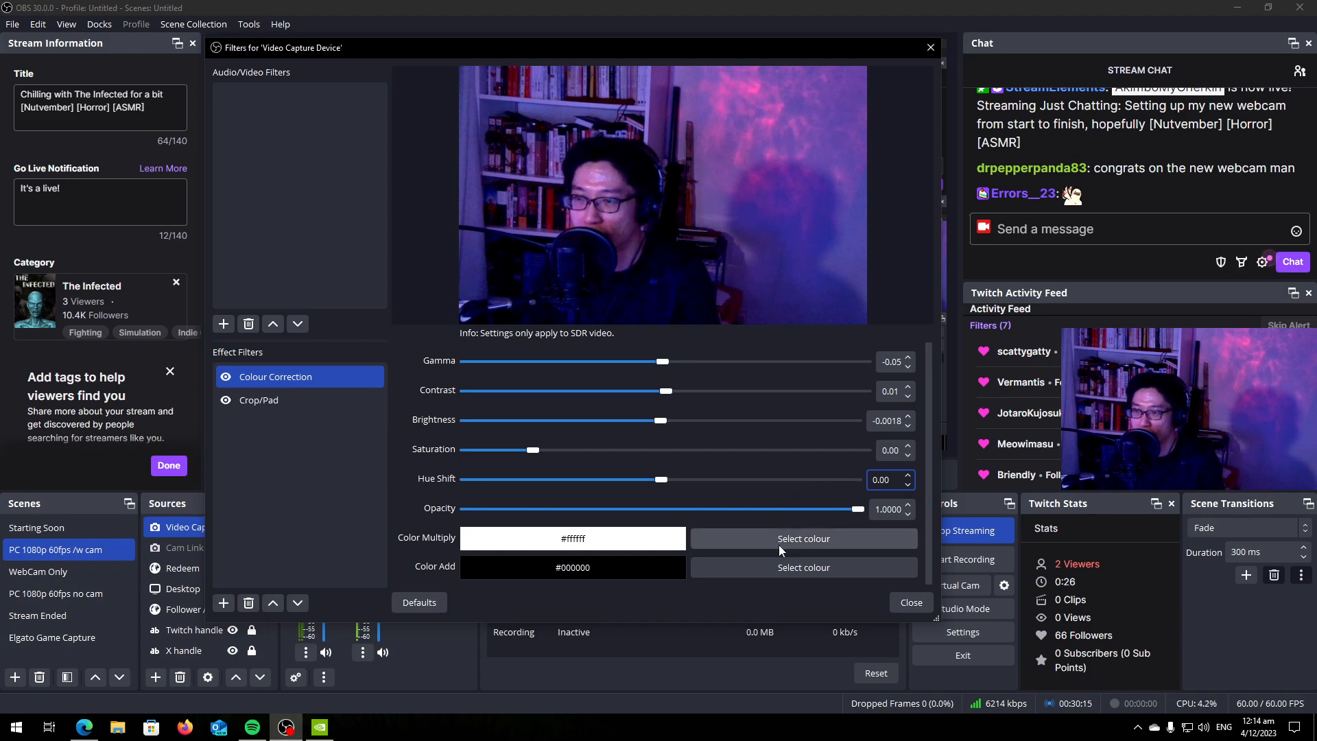
click(912, 603)
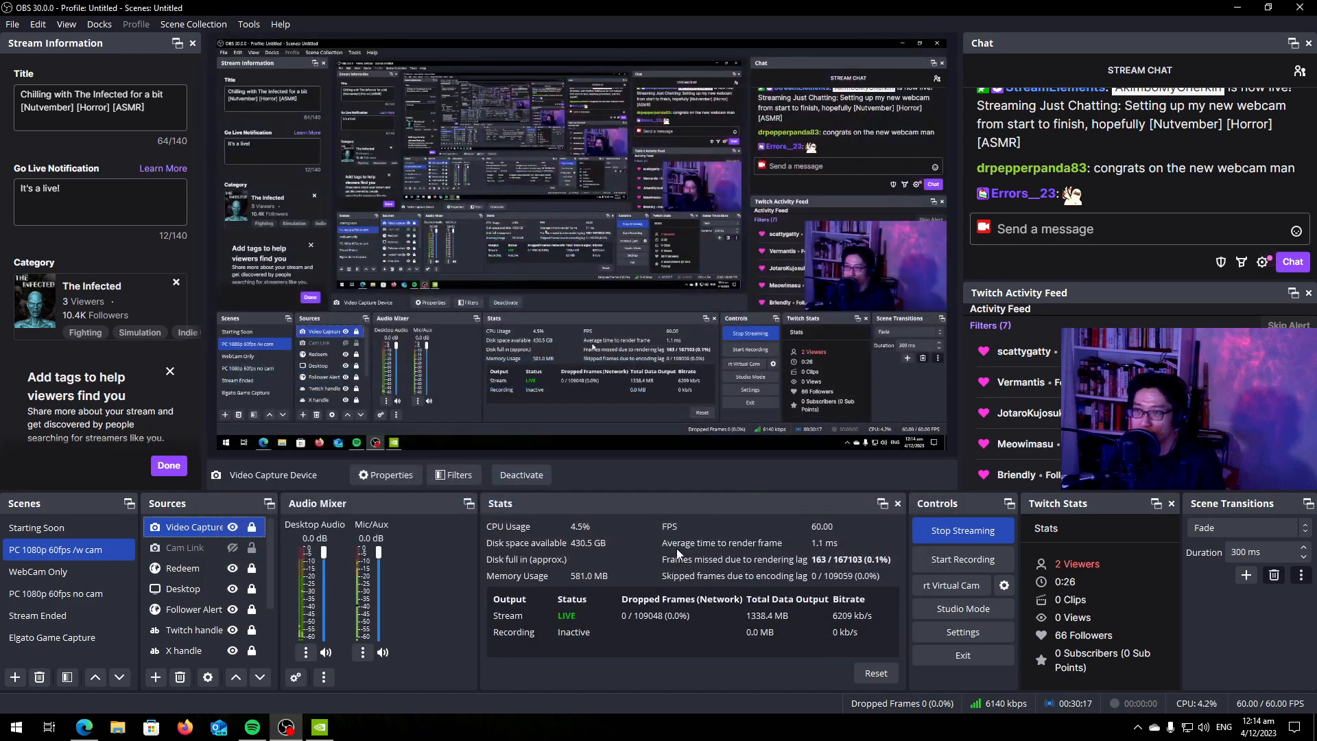
Move OBS off this display and close the Lagom gamma calibration page and the NVIDIA Control Panel without applying its pending changes.
drag(886, 10, 0, 7)
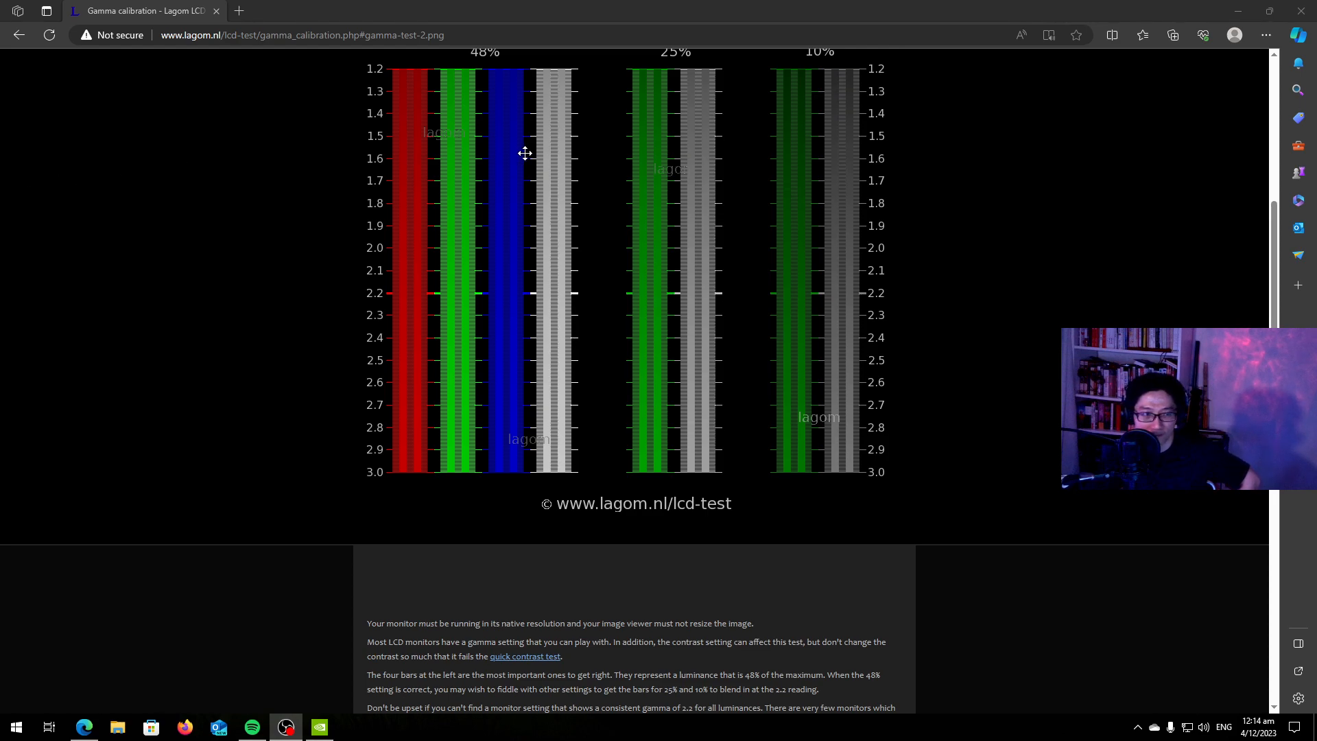
click(1304, 7)
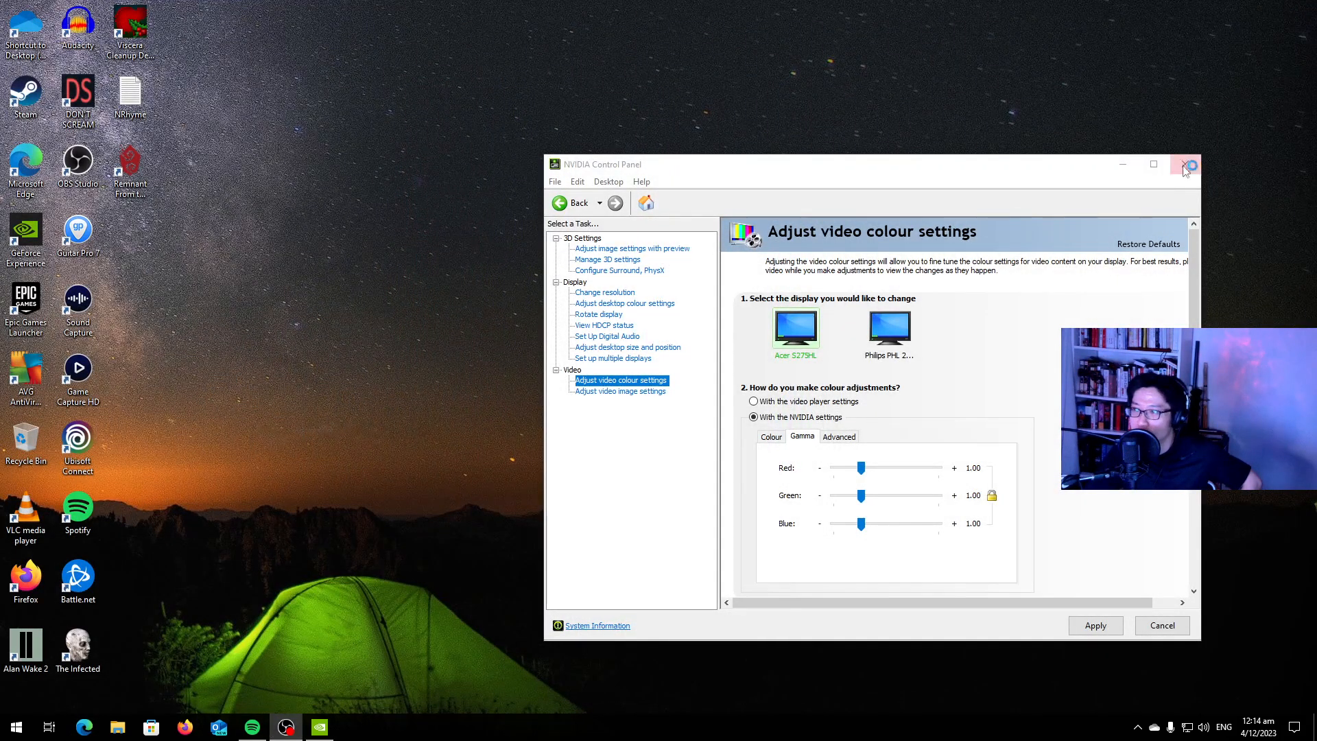
click(1185, 165)
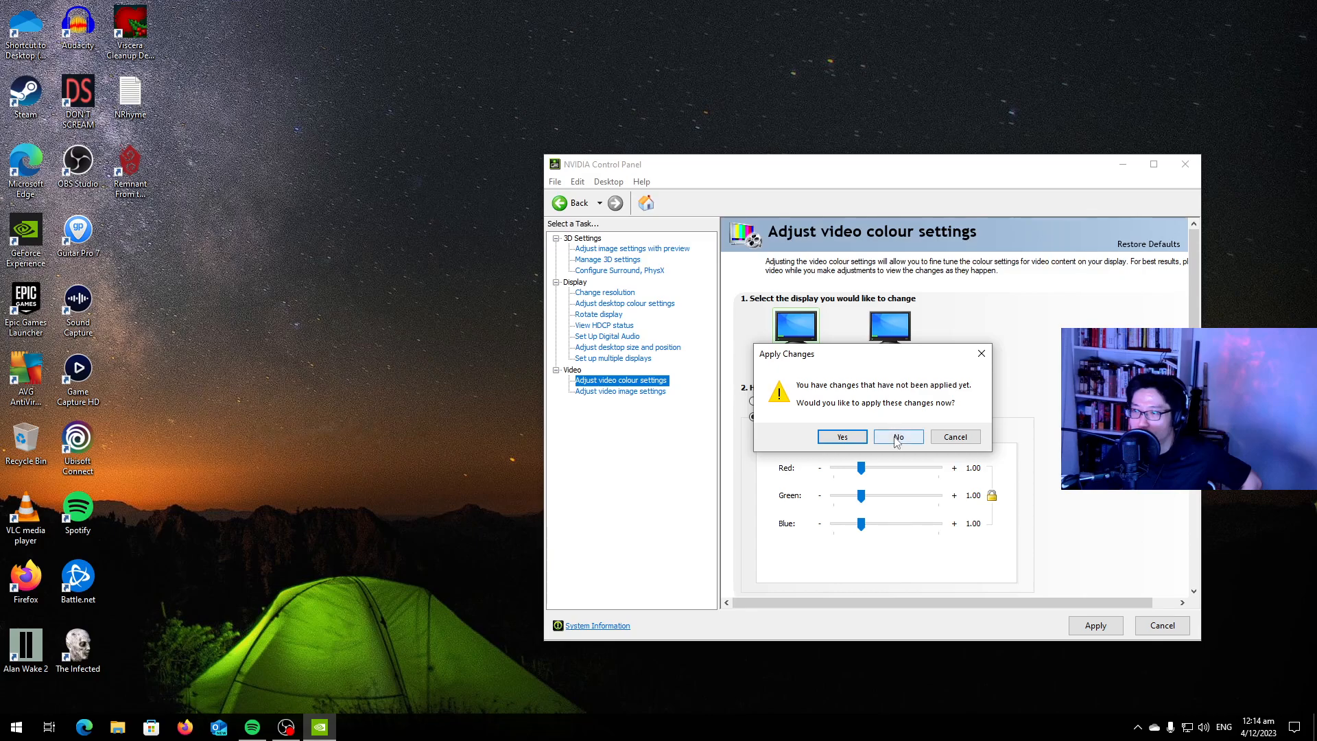
click(899, 437)
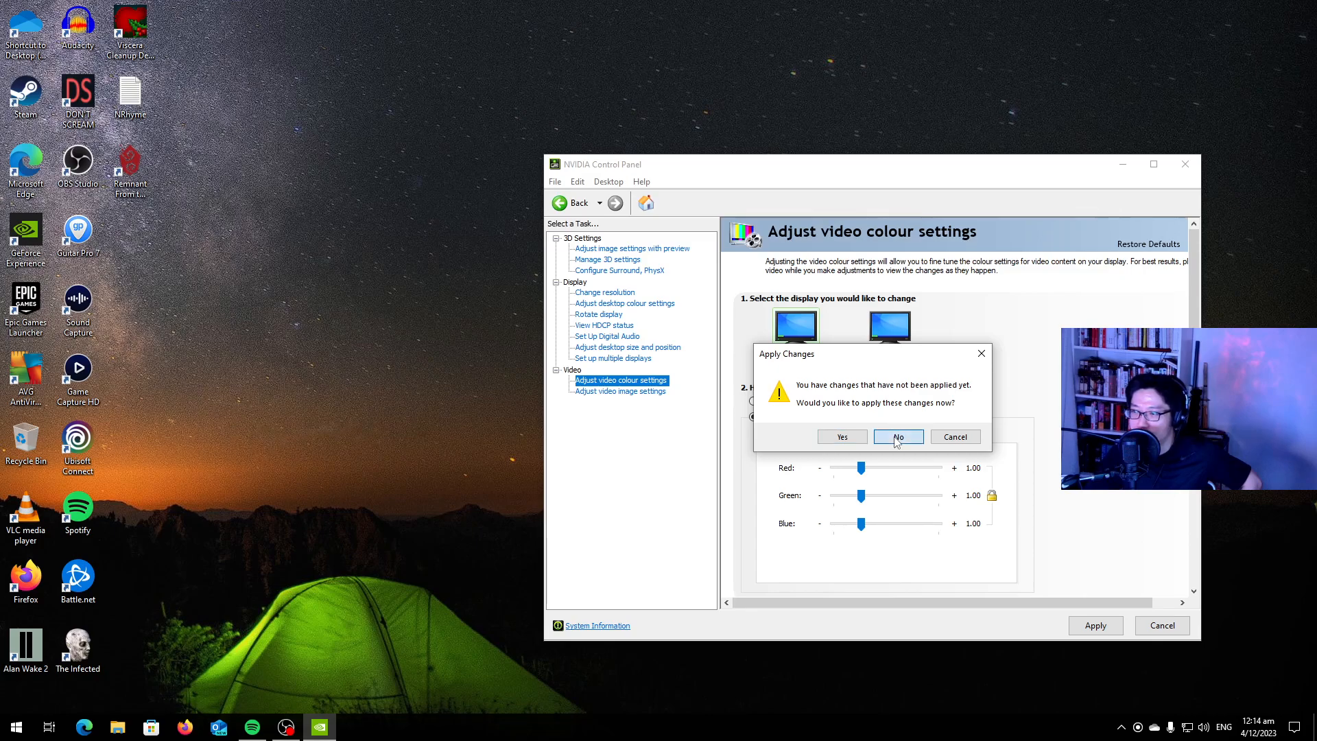